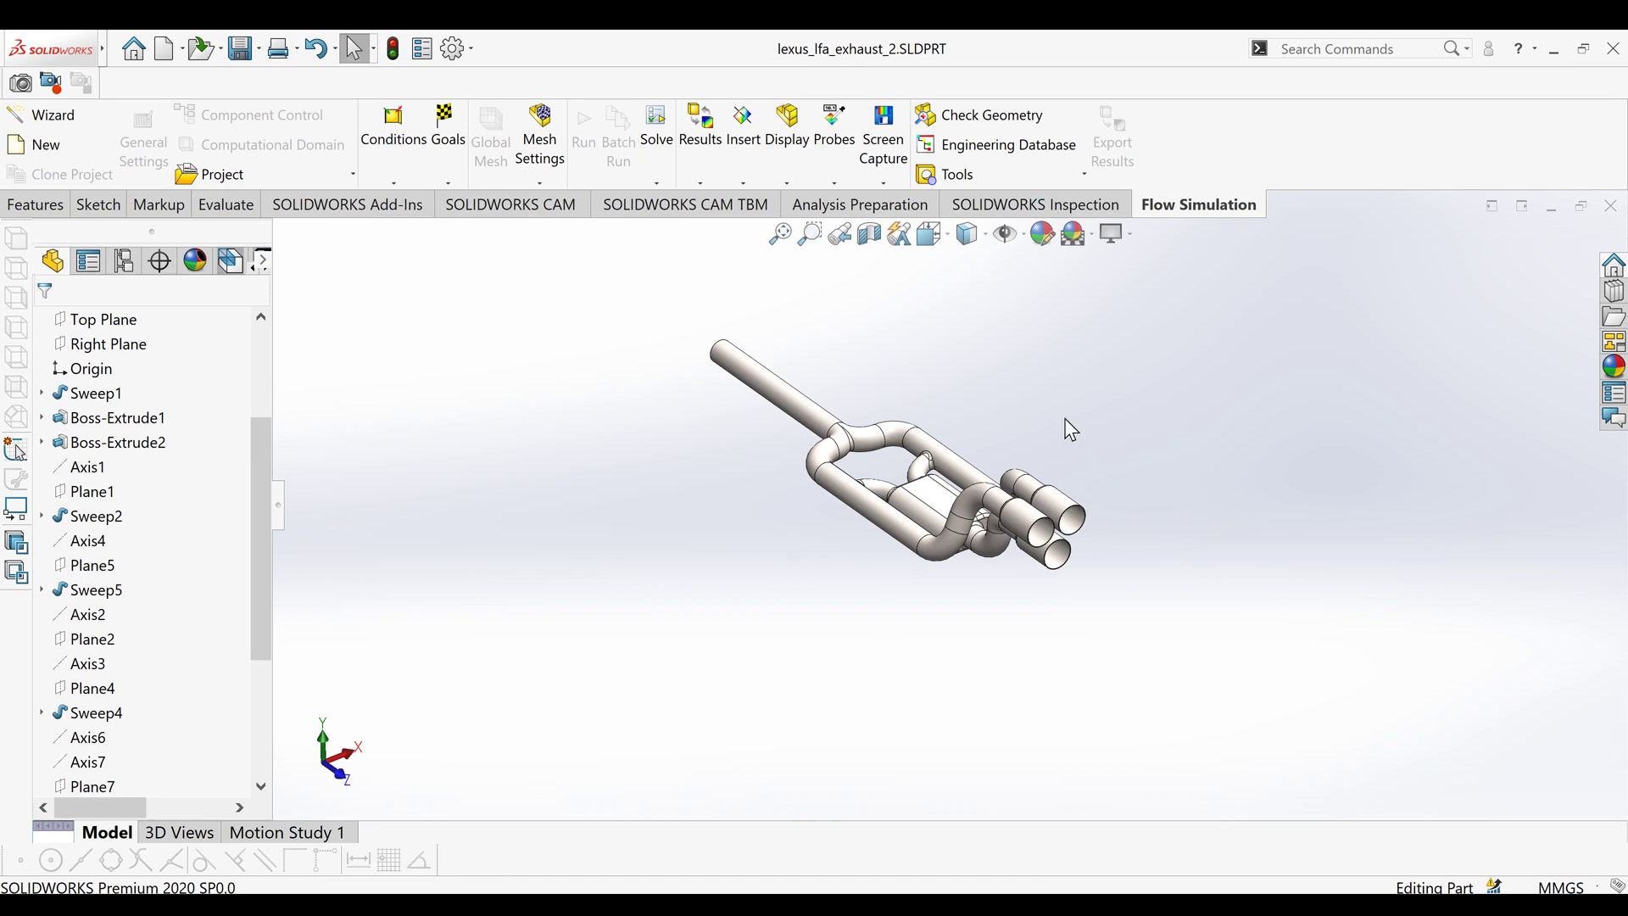
- Orbit and zoom around the exhaust_2 muffler and pipes, ending at an isometric view
middle_click_drag(1071, 430, 1041, 447)
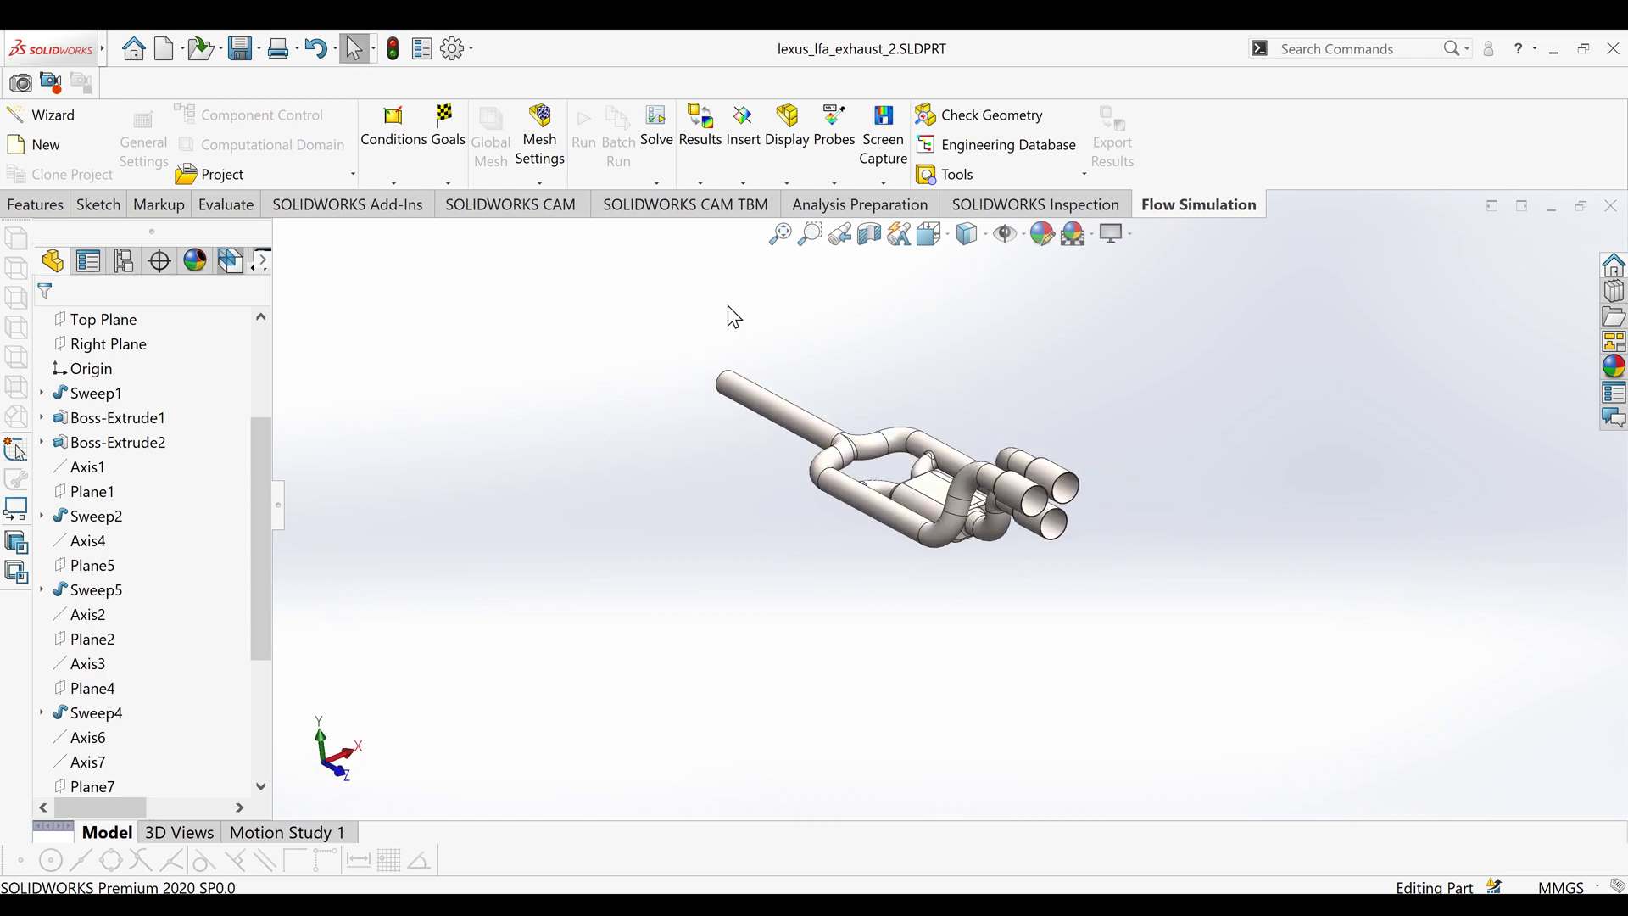
middle_click_drag(949, 388, 936, 617)
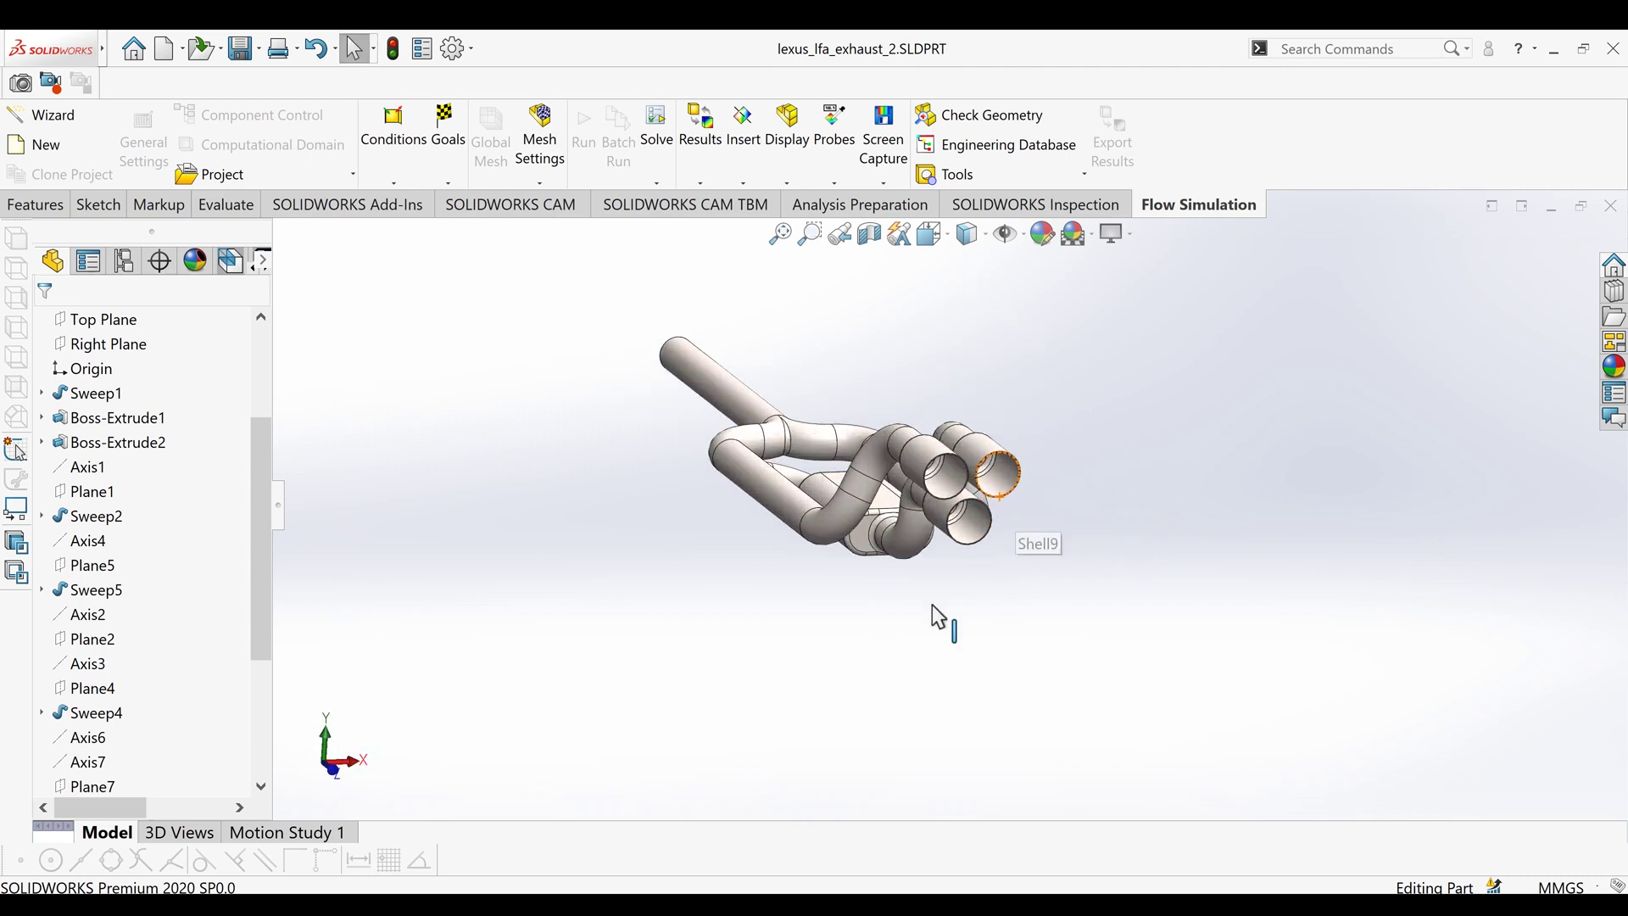
middle_click_drag(868, 379, 930, 530)
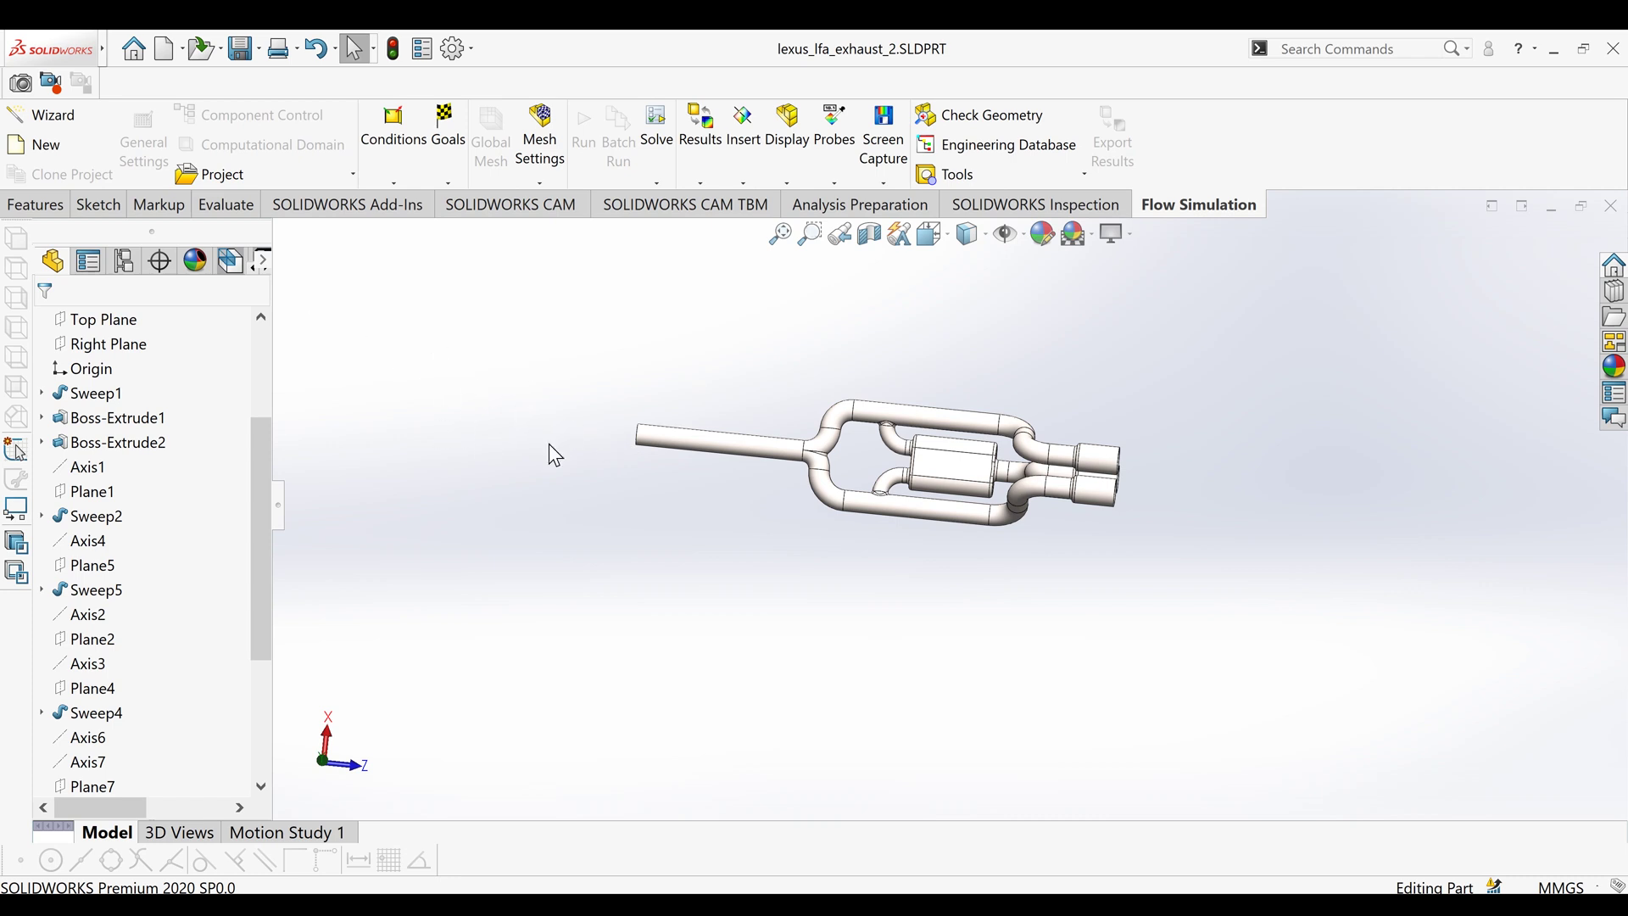
scroll(949, 439, "down", 5)
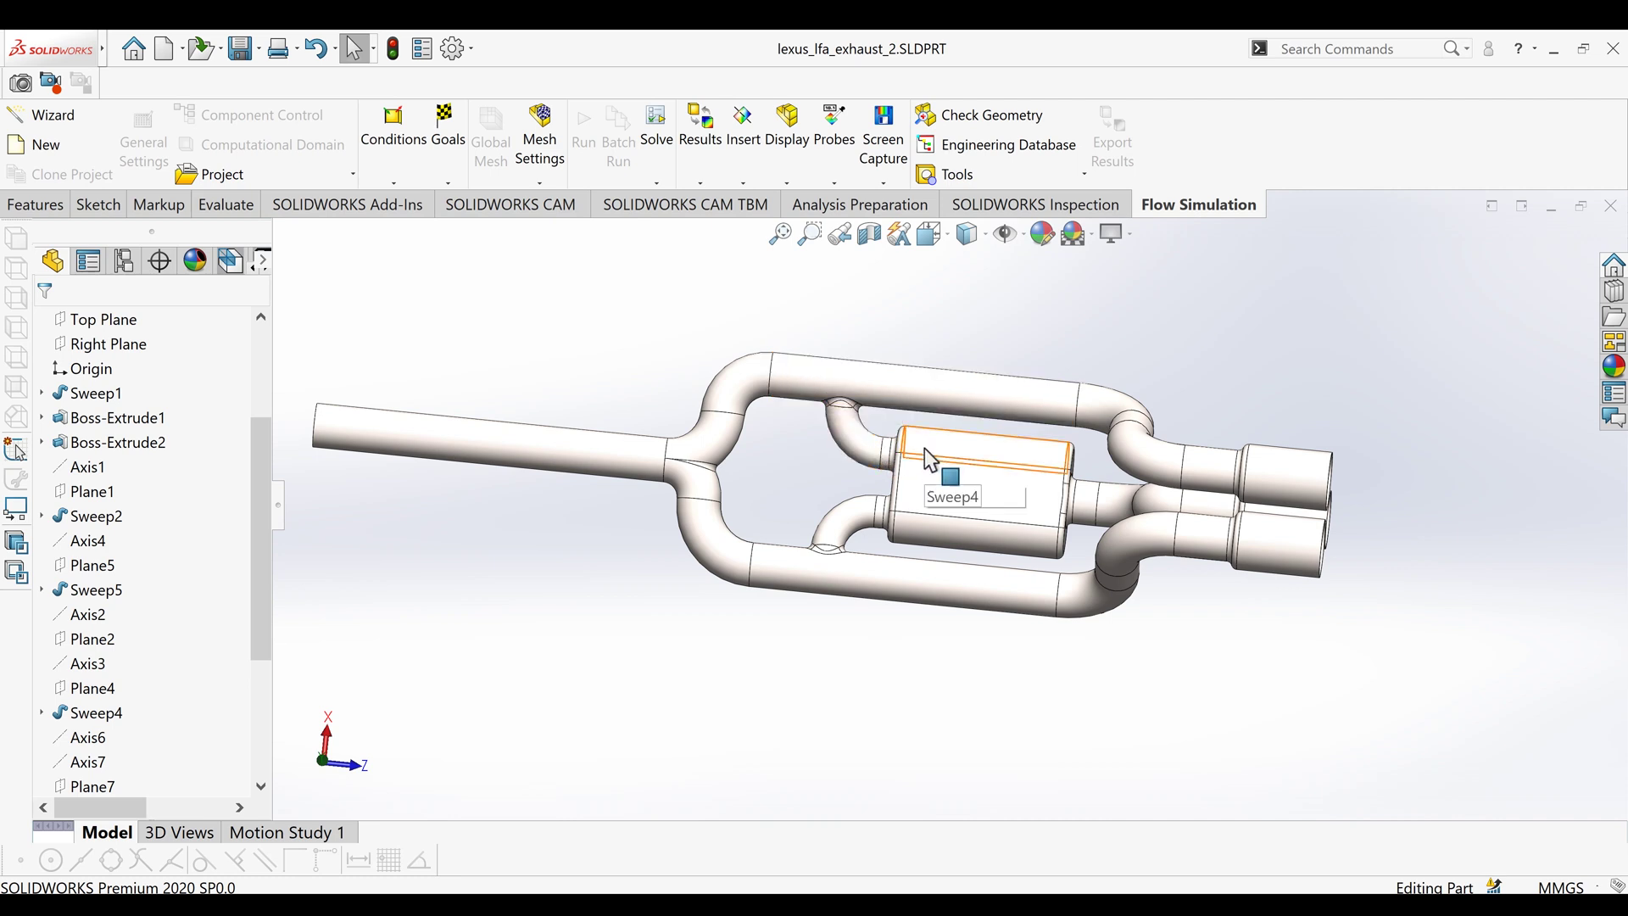
middle_click_drag(974, 449, 1090, 458)
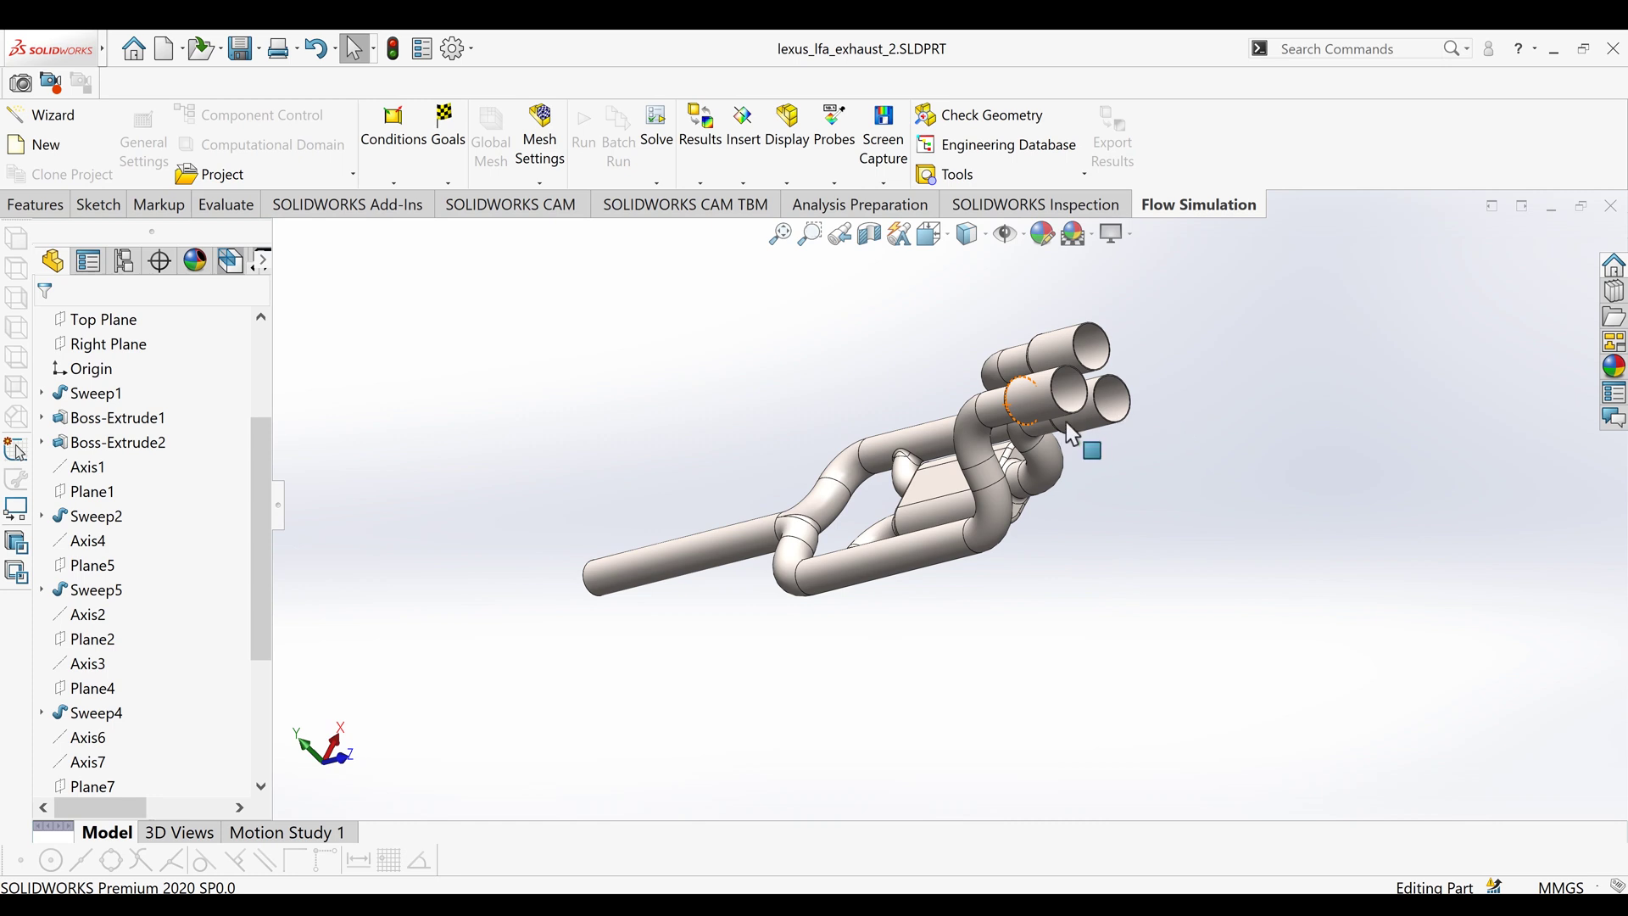
middle_click_drag(1070, 434, 1106, 487)
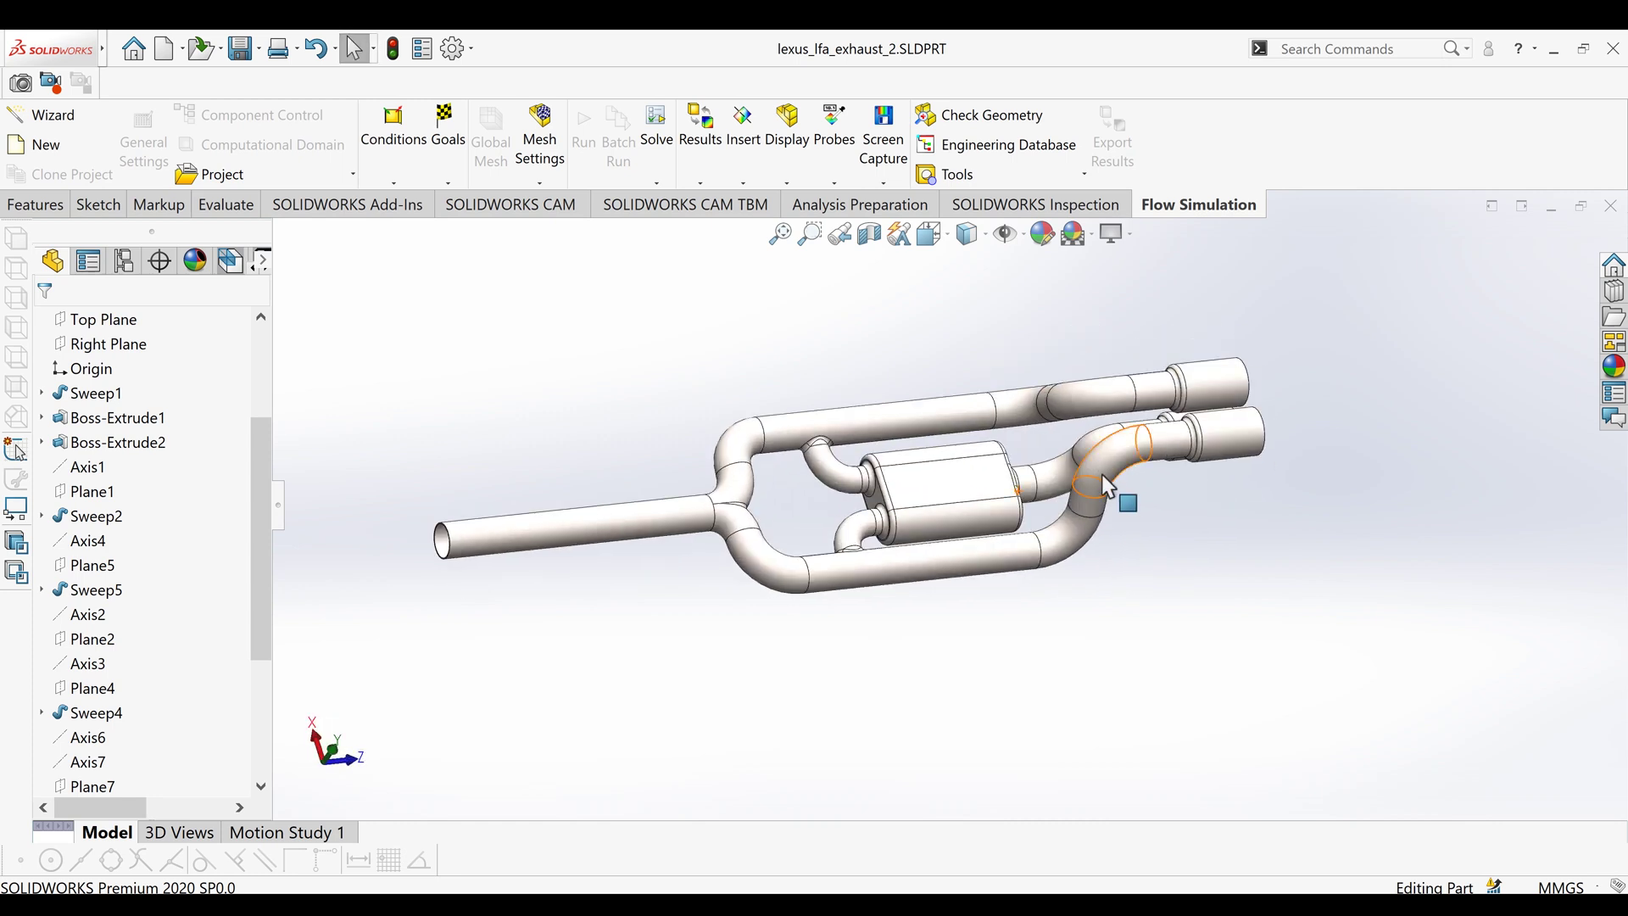
scroll(1106, 488, "down", 3)
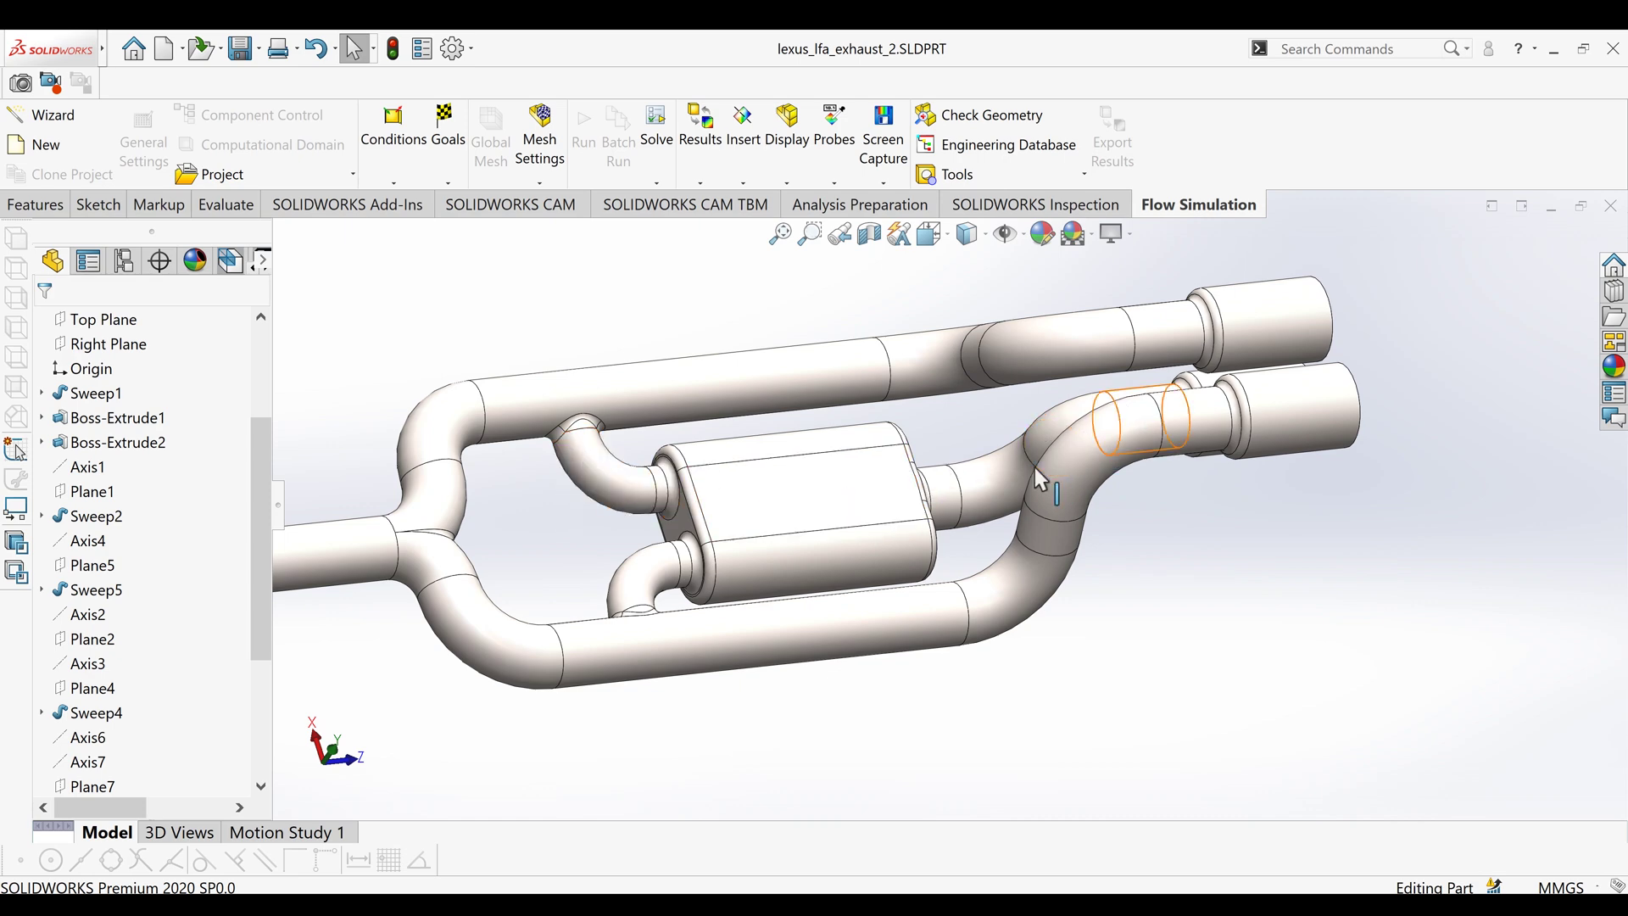
mouse_move(1042, 475)
middle_mouse_down()
mouse_move(1070, 553)
mouse_move(1047, 474)
mouse_move(1018, 475)
middle_mouse_up()
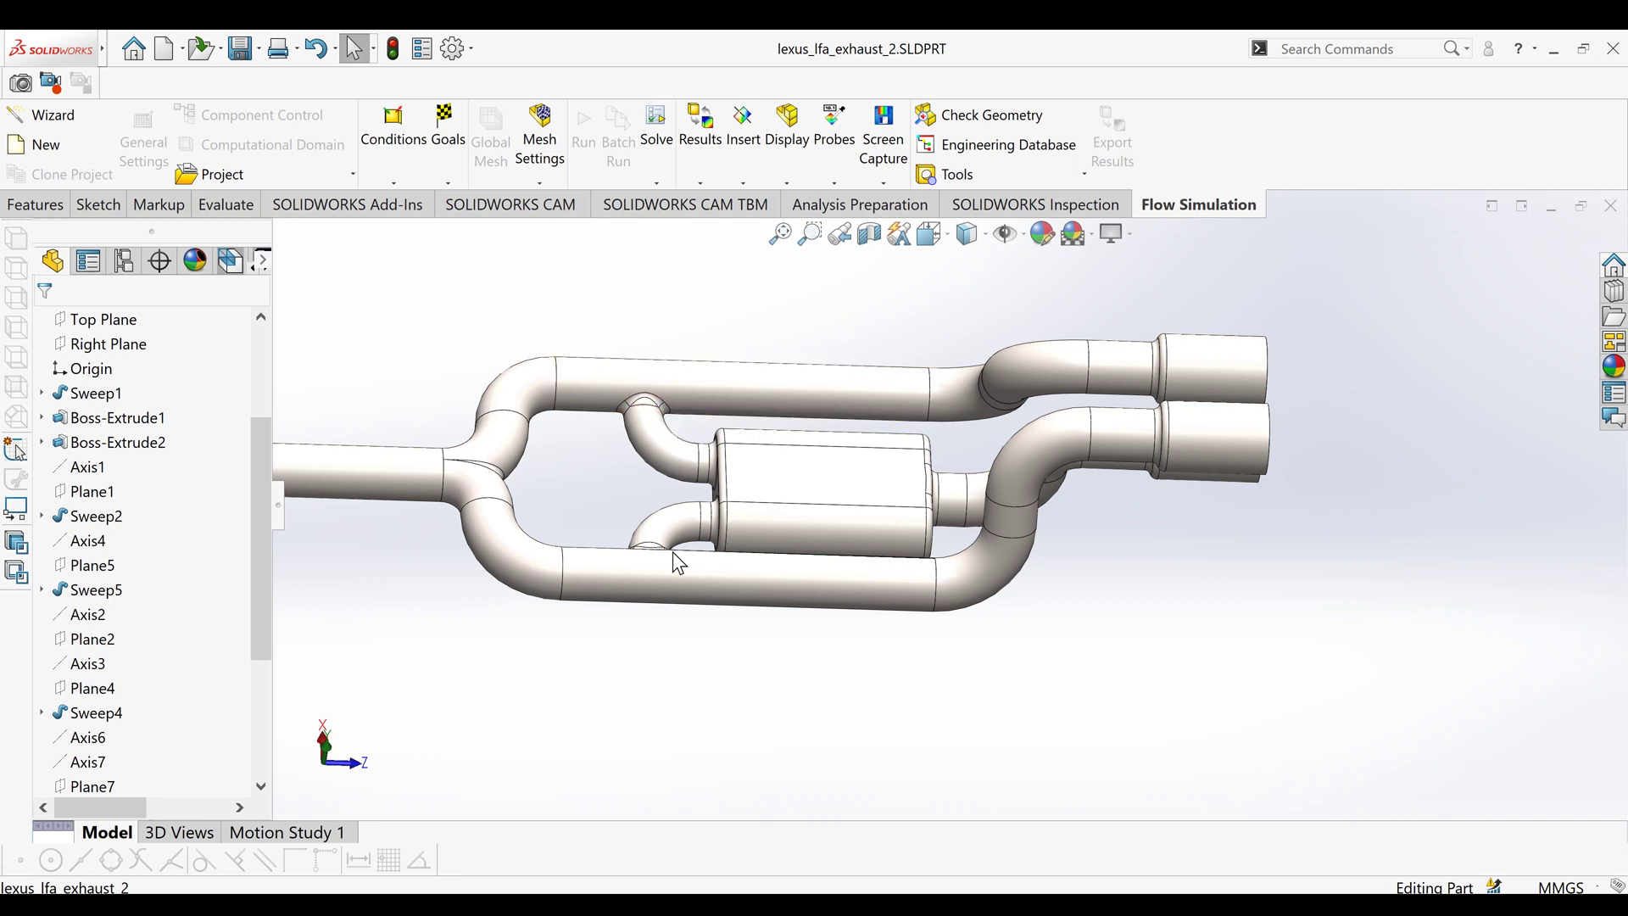
scroll(878, 569, "up", 2)
middle_click_drag(836, 563, 745, 499)
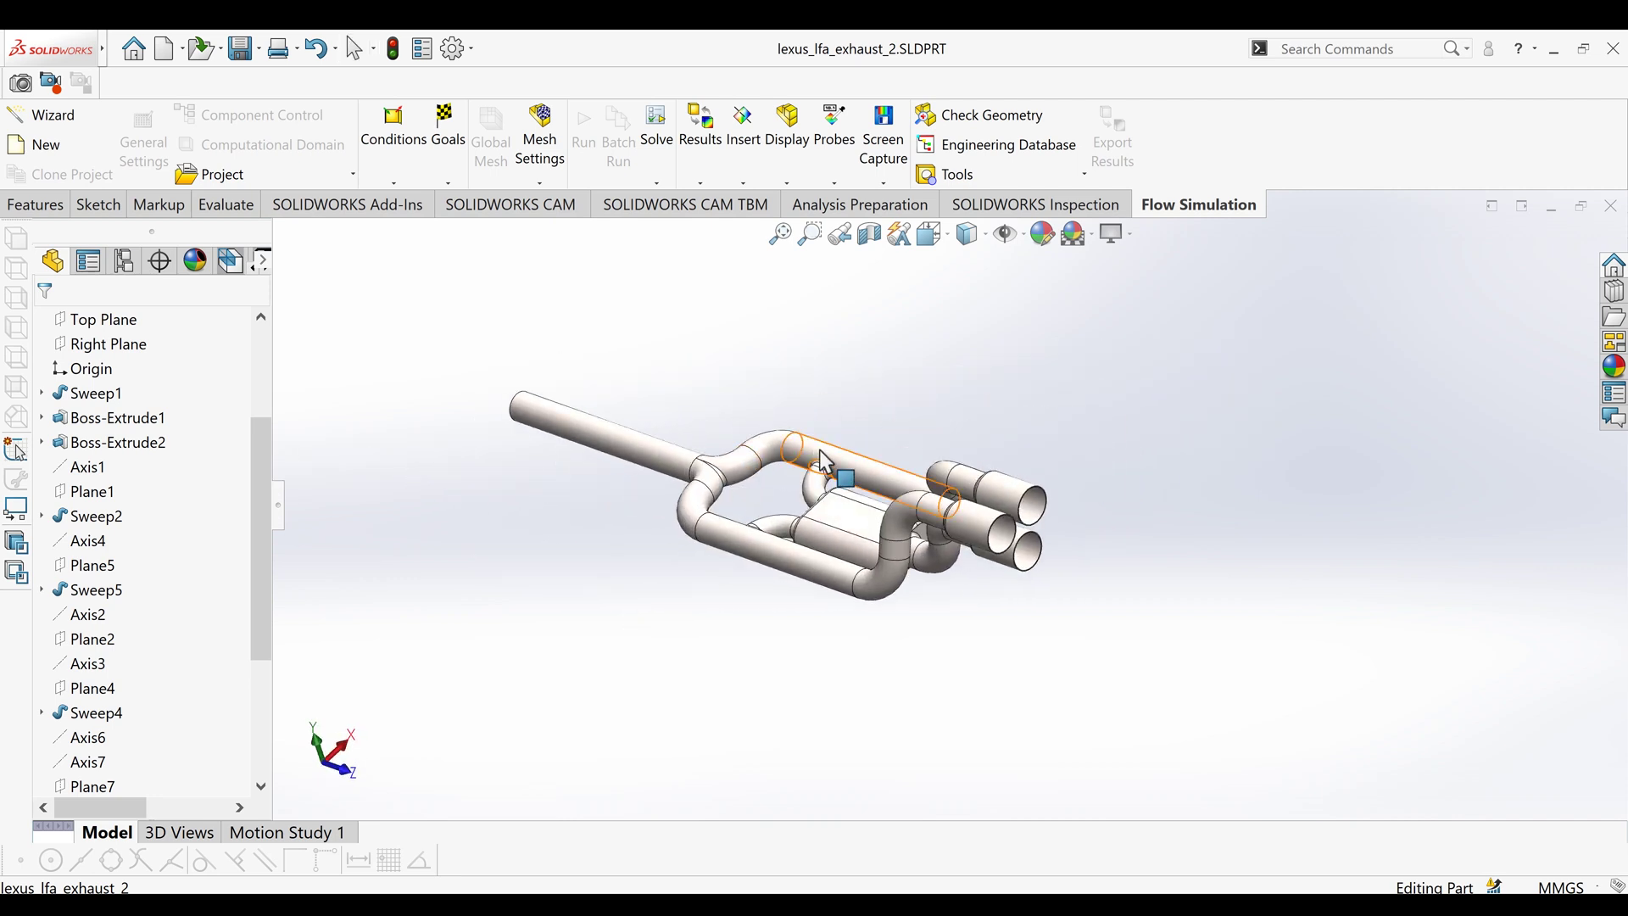
- Switch to lexus_lfa_exhaust_3 and orbit and zoom over its twin inlet pipes and mufflers
key("ctrl+Tab")
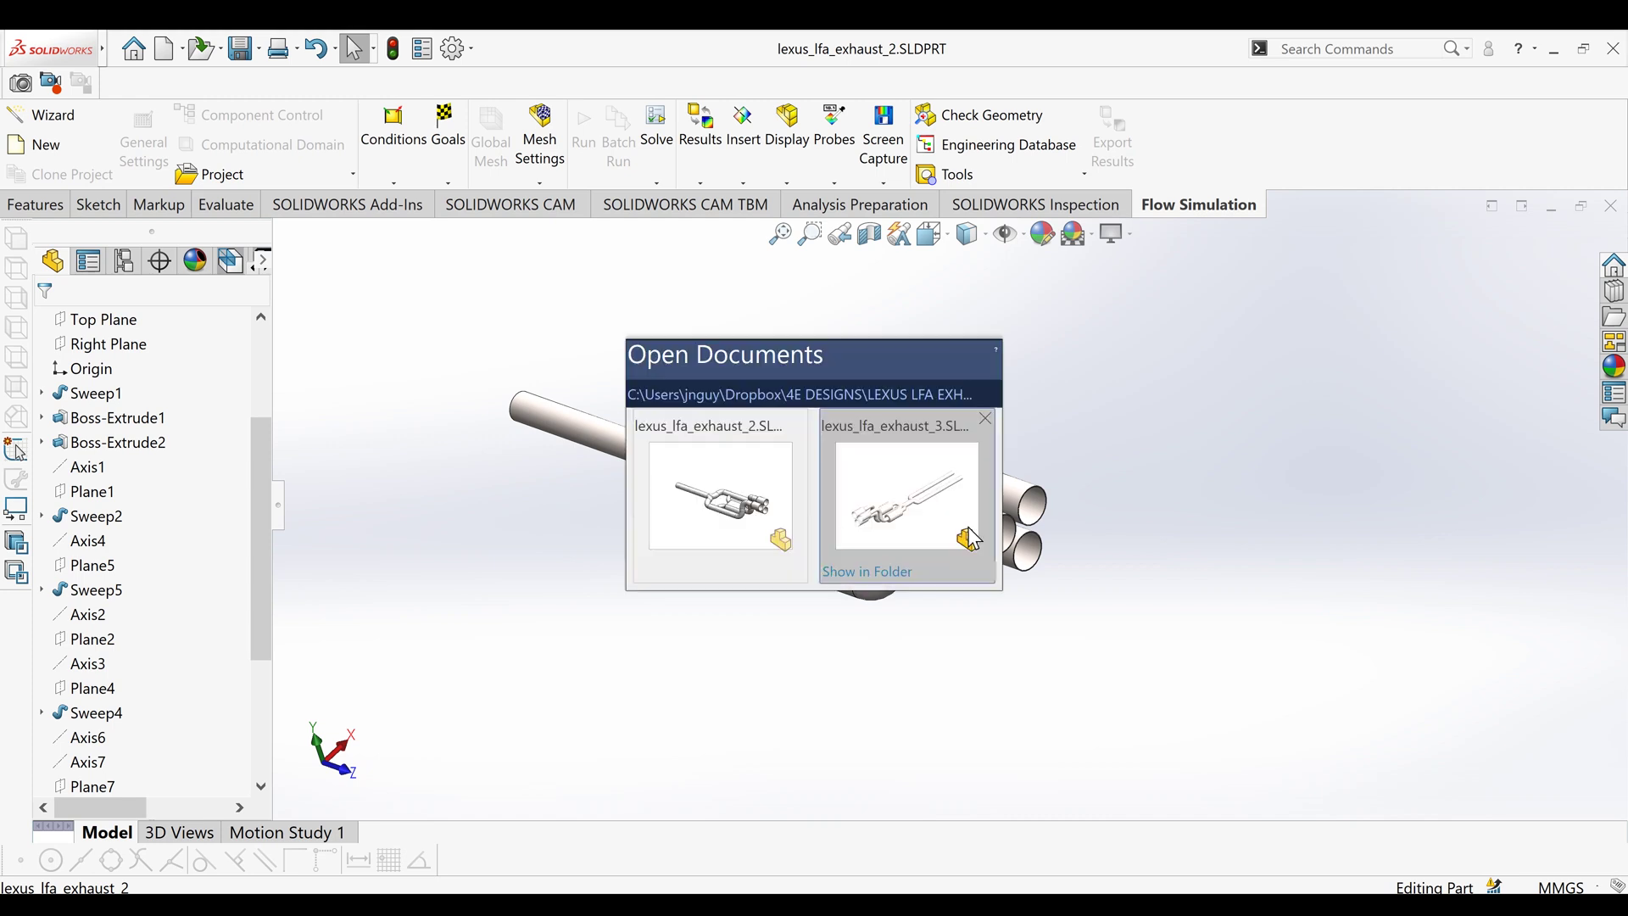
left_click(936, 509)
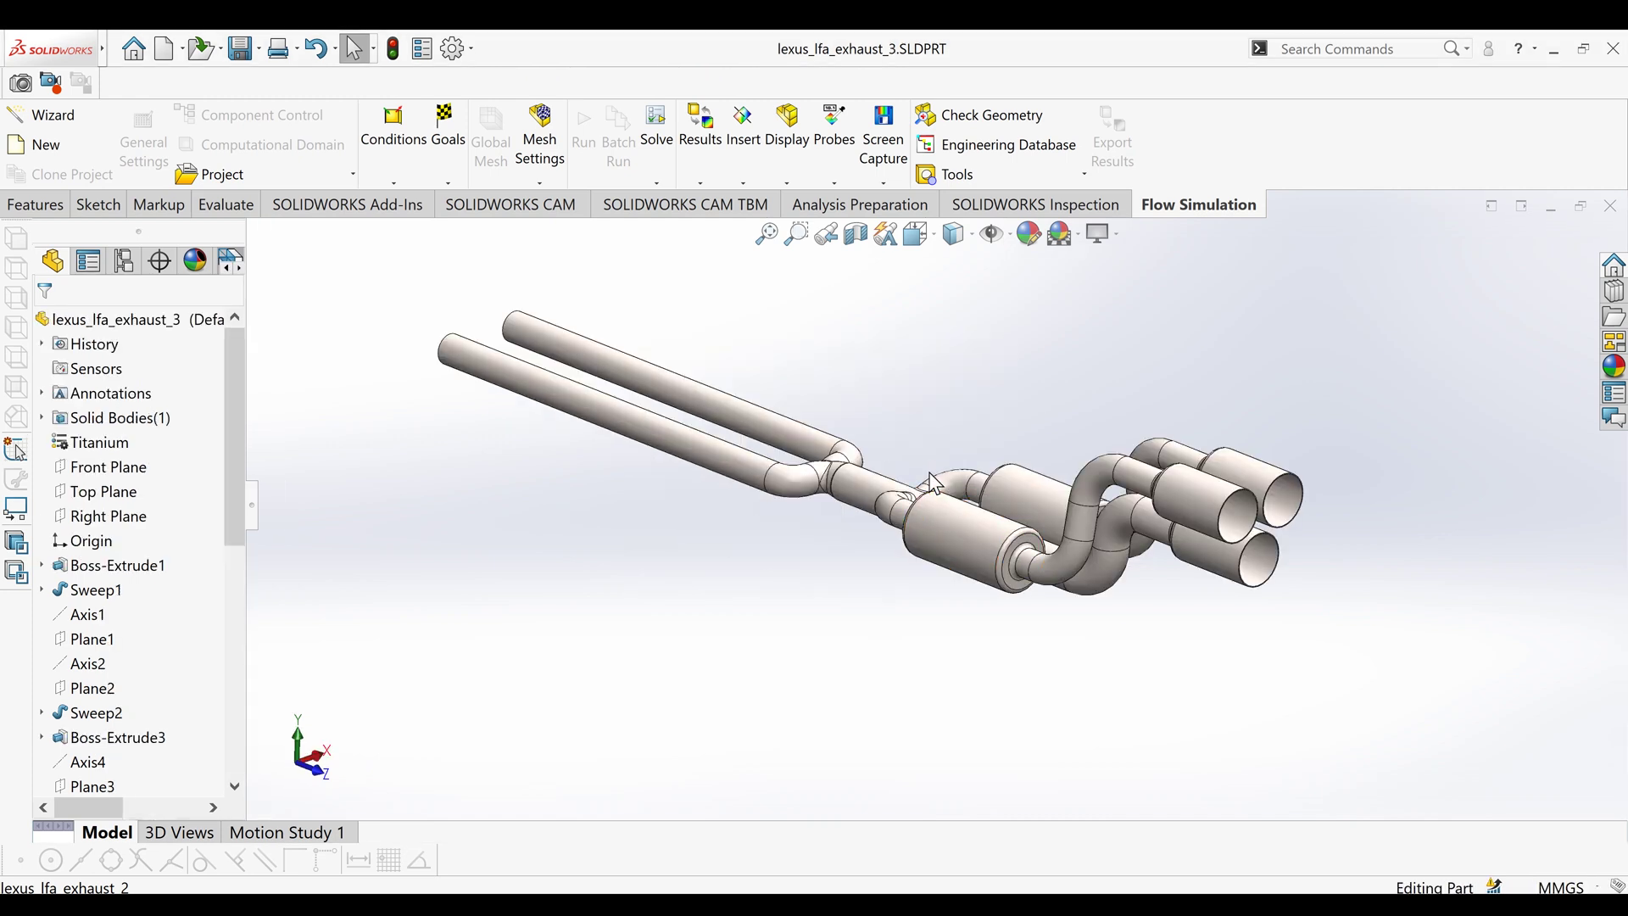
scroll(936, 504, "up", 2)
middle_click_drag(930, 391, 904, 411)
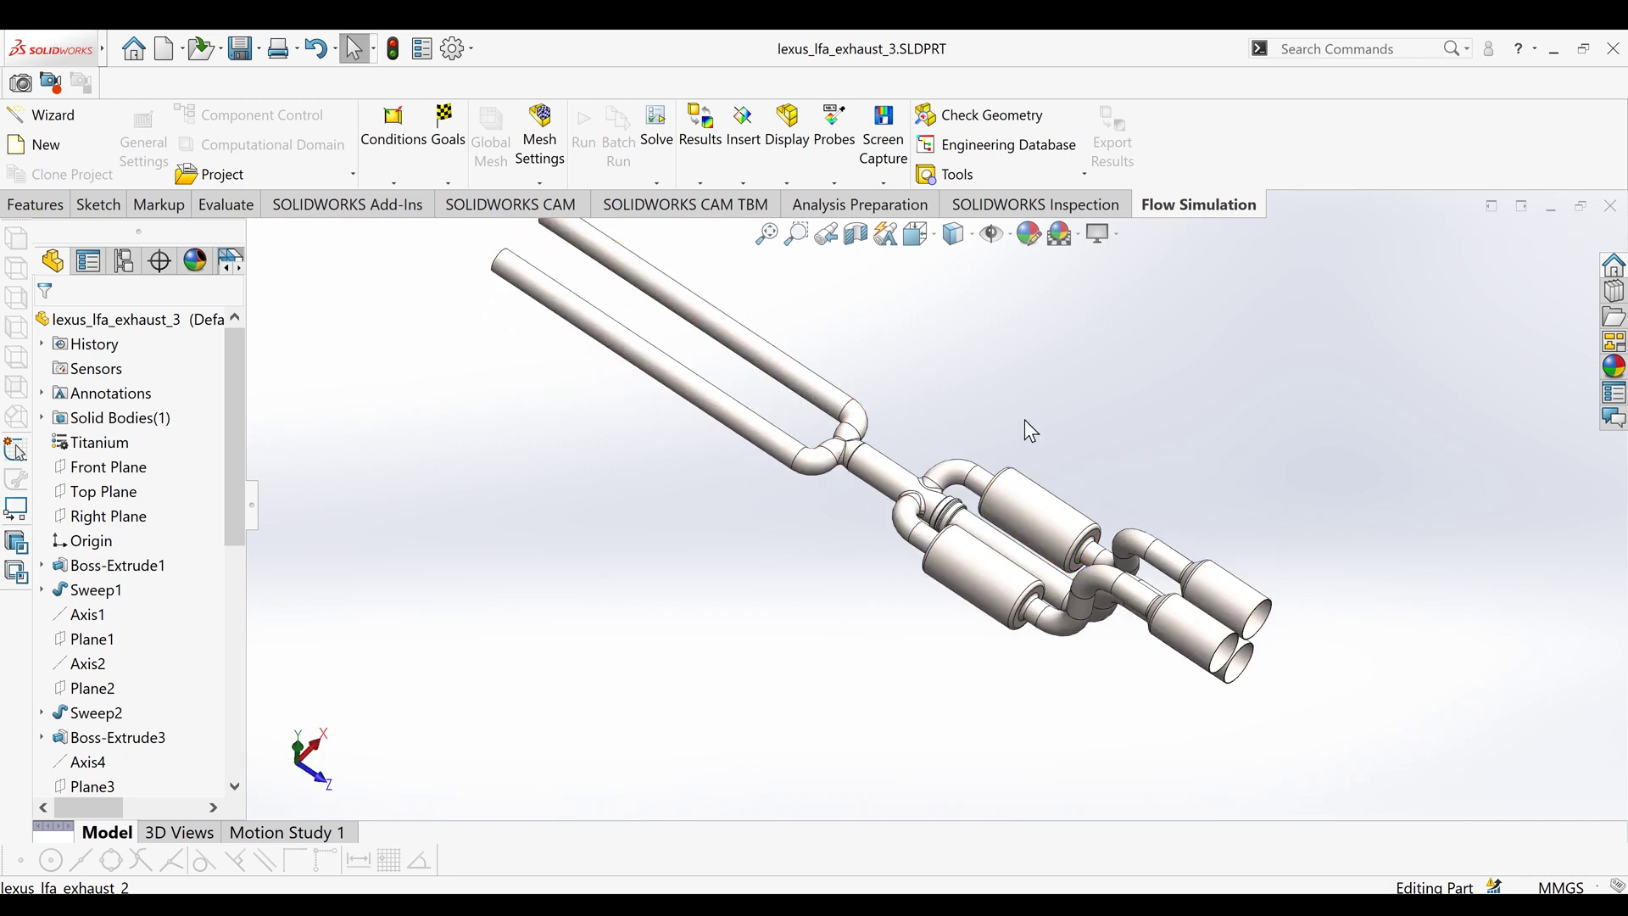
mouse_move(941, 449)
middle_mouse_down()
mouse_move(956, 403)
mouse_move(981, 461)
mouse_move(936, 456)
middle_mouse_up()
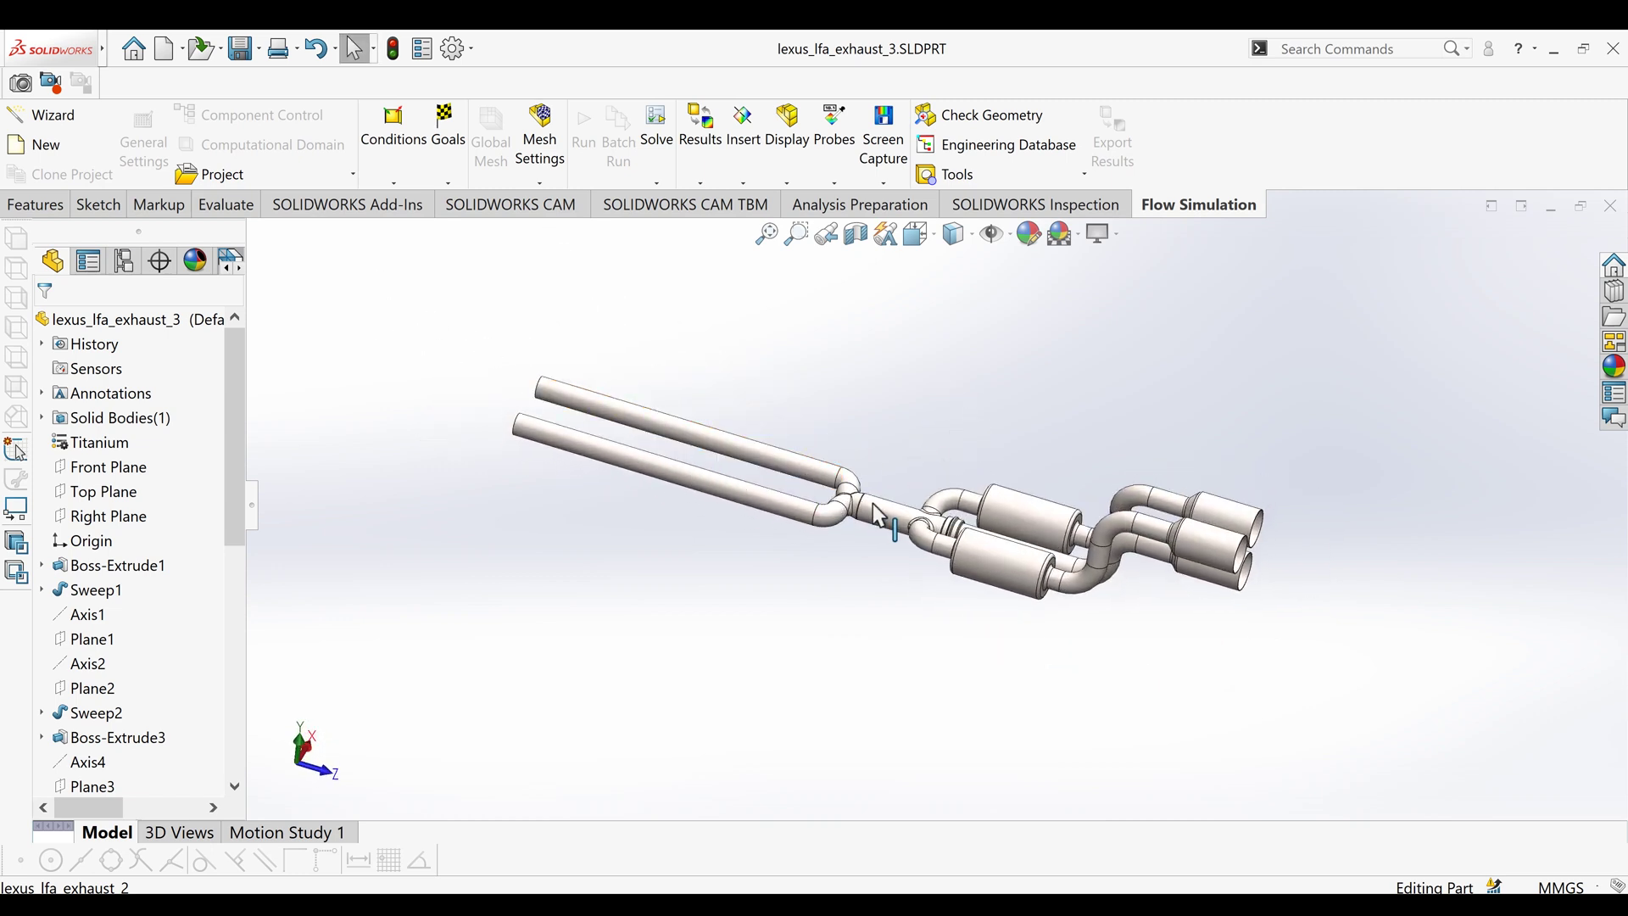
scroll(943, 497, "down", 5)
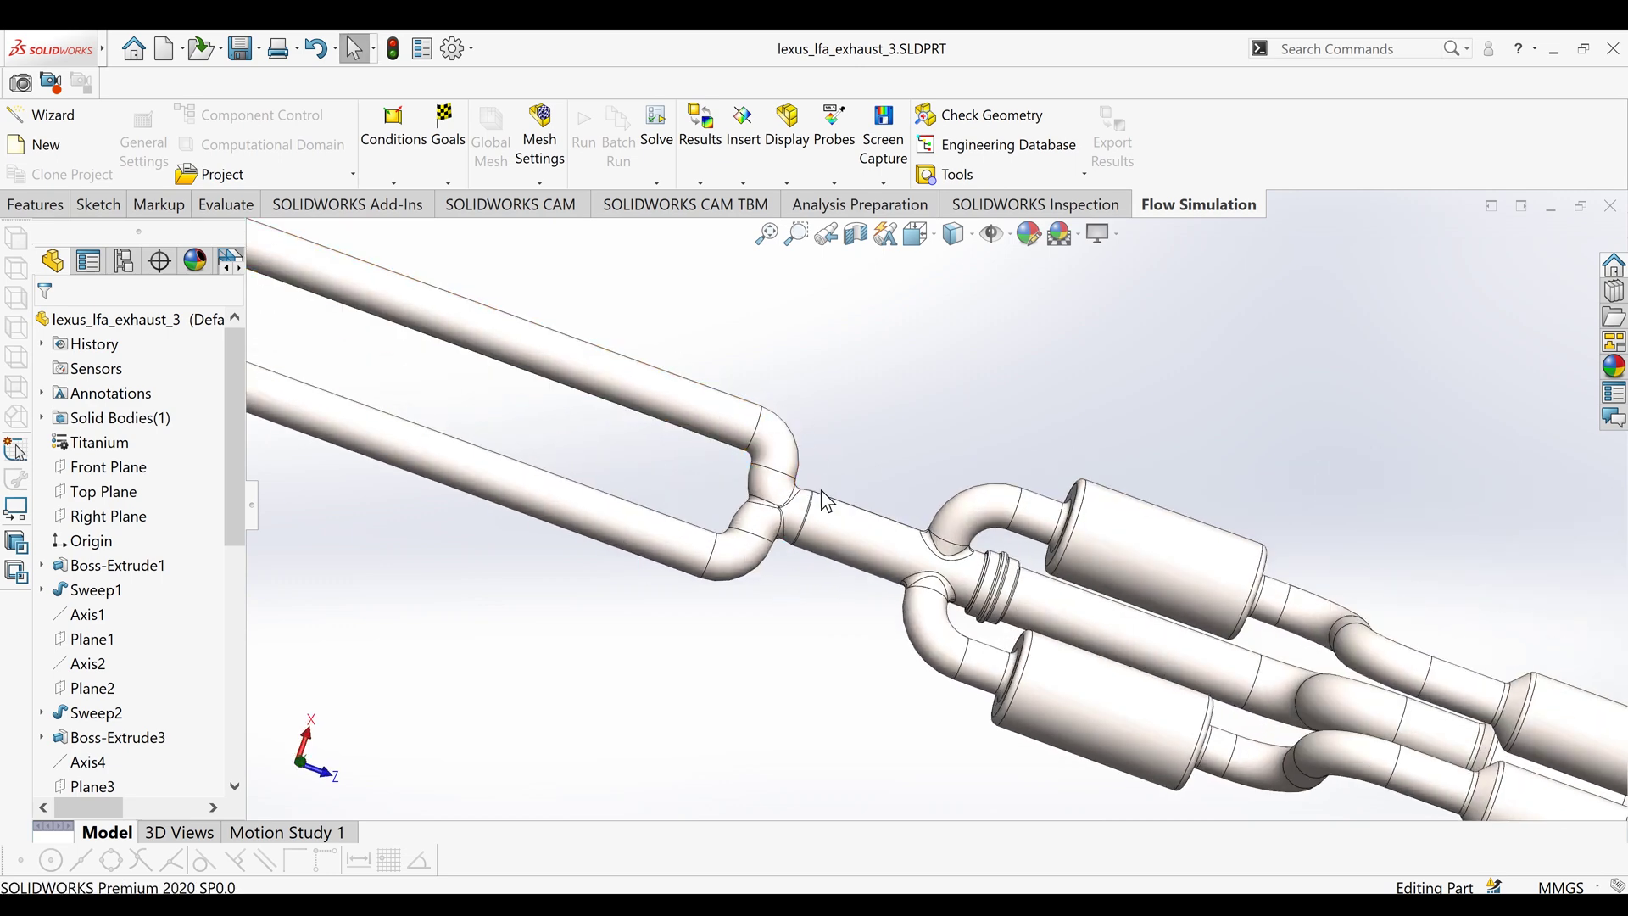
scroll(826, 501, "up", 5)
scroll(575, 405, "down", 3)
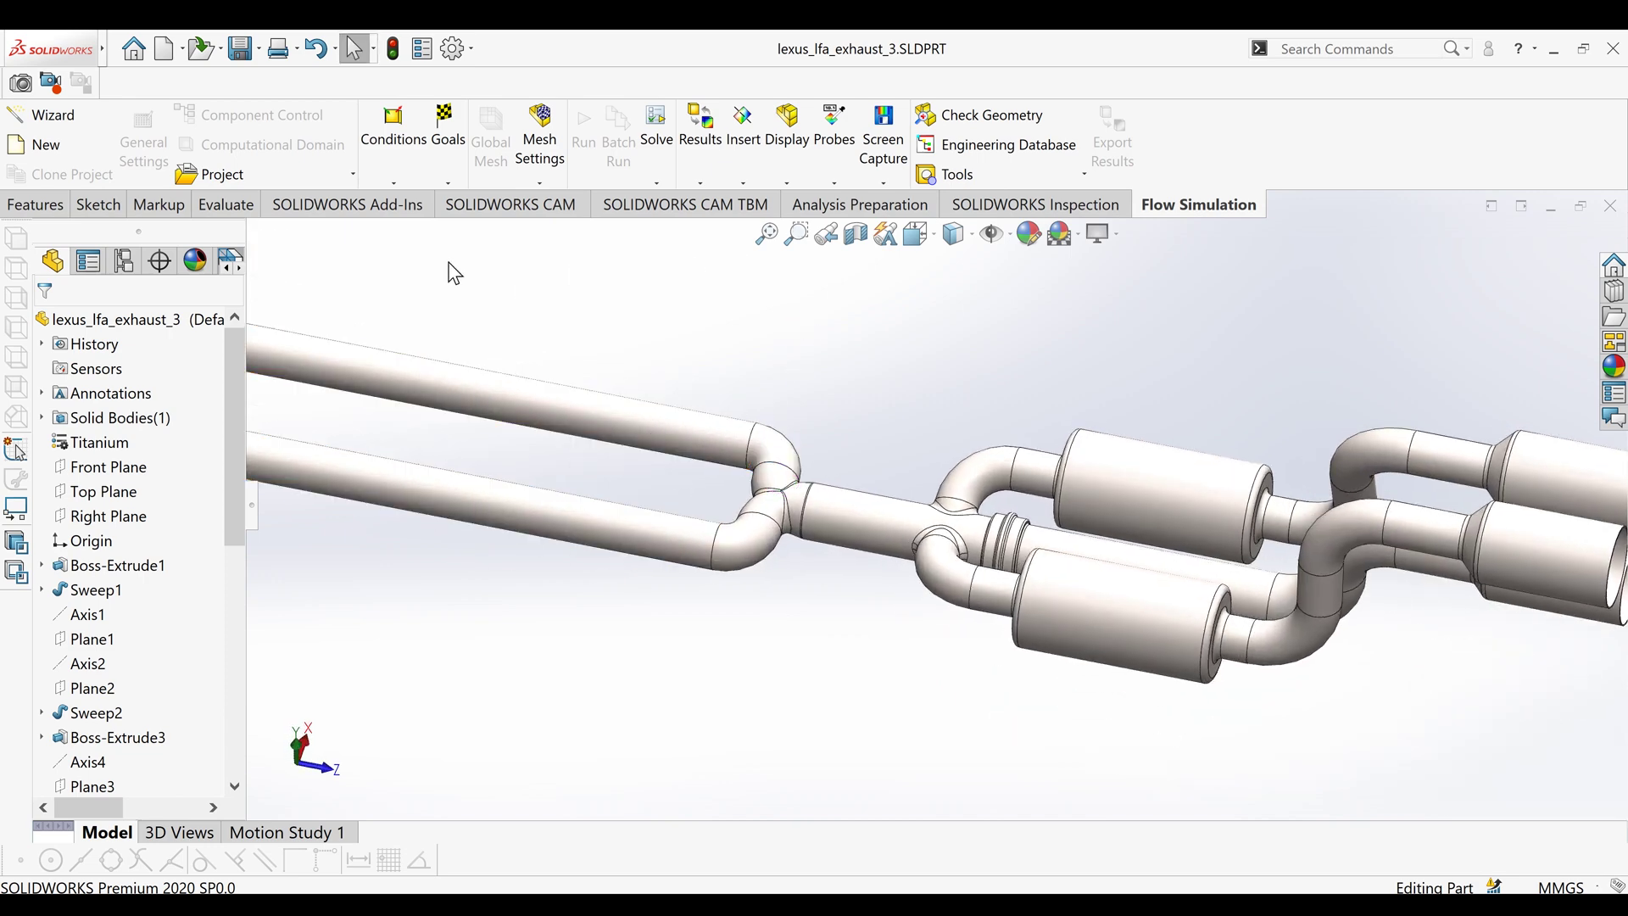
left_click(247, 207)
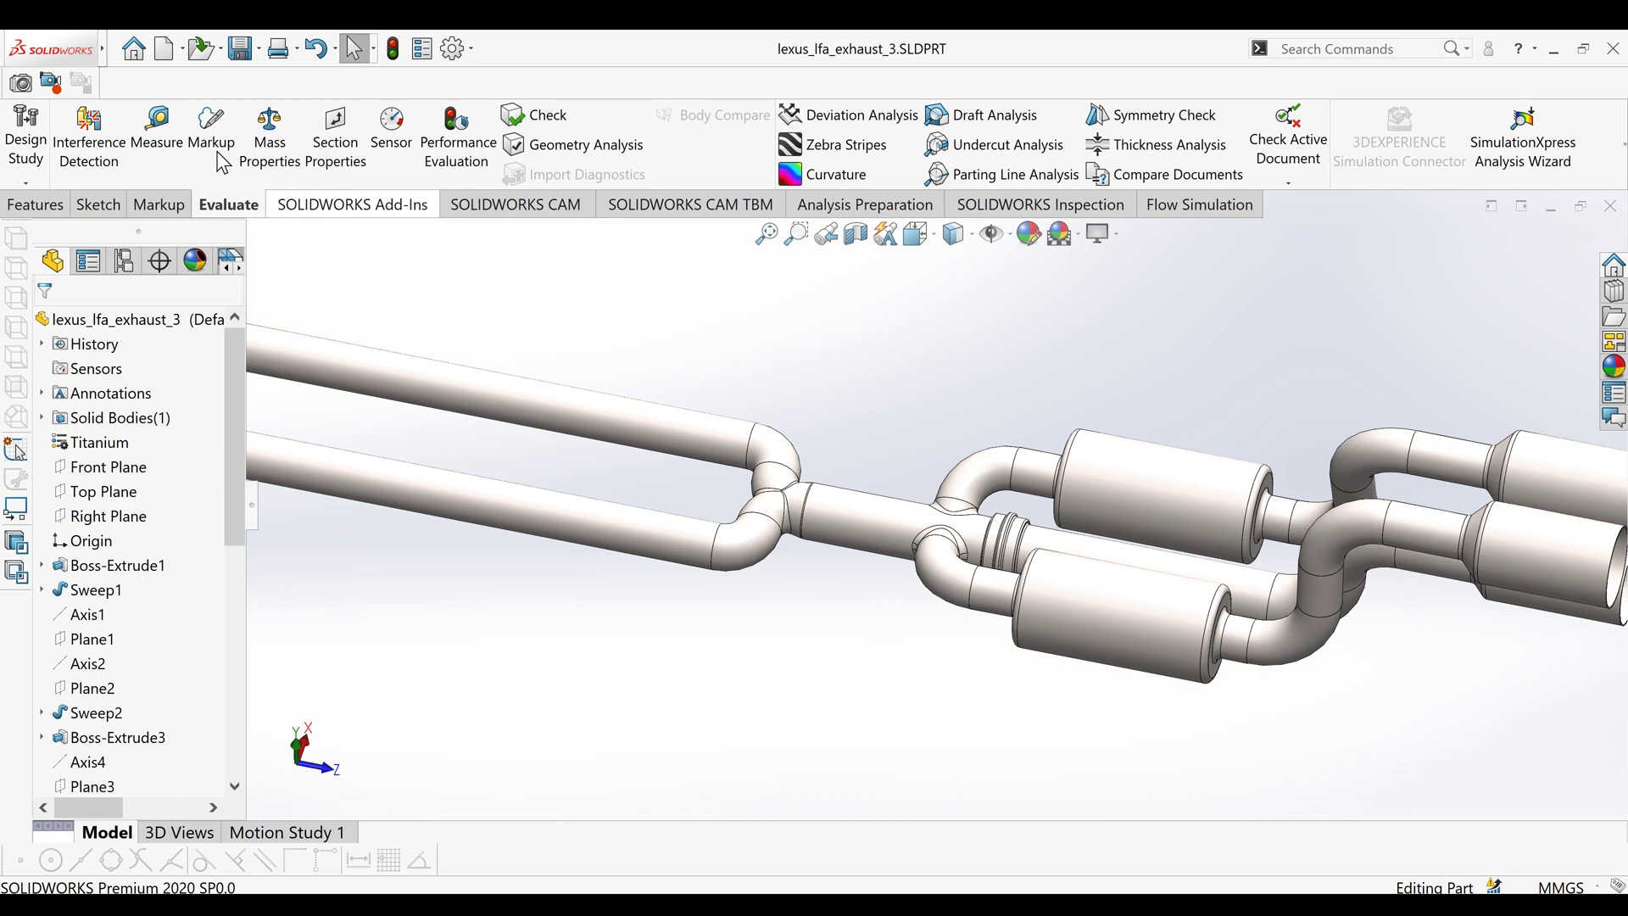
- Measure an inlet pipe face, reading a 70 mm diameter
left_click(174, 136)
left_click(561, 518)
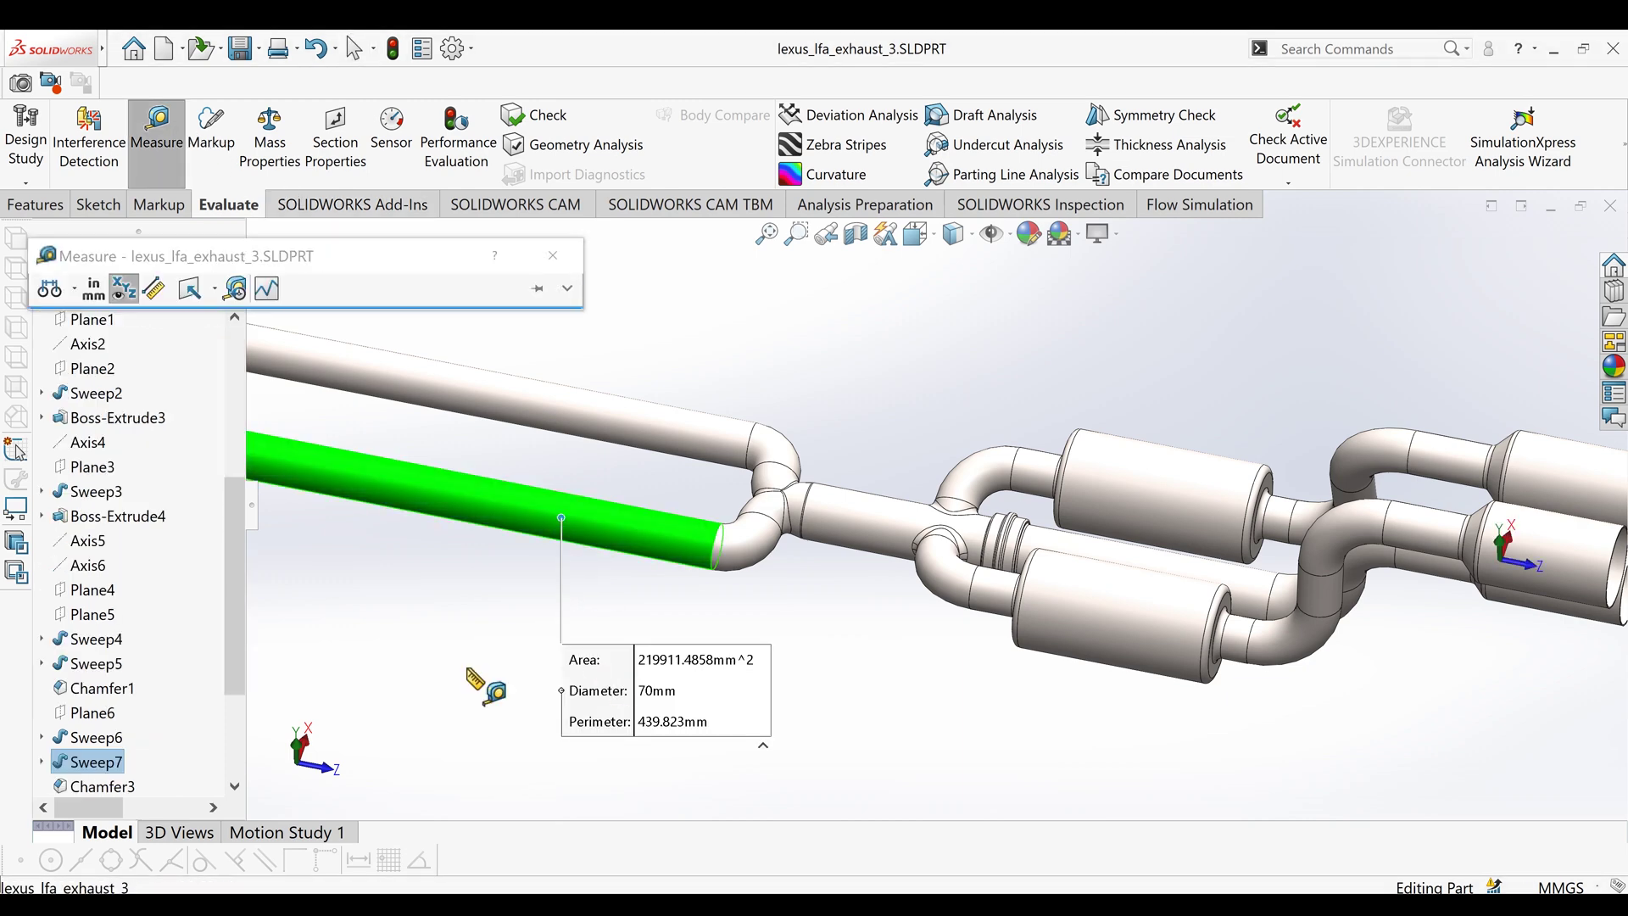
left_click(552, 255)
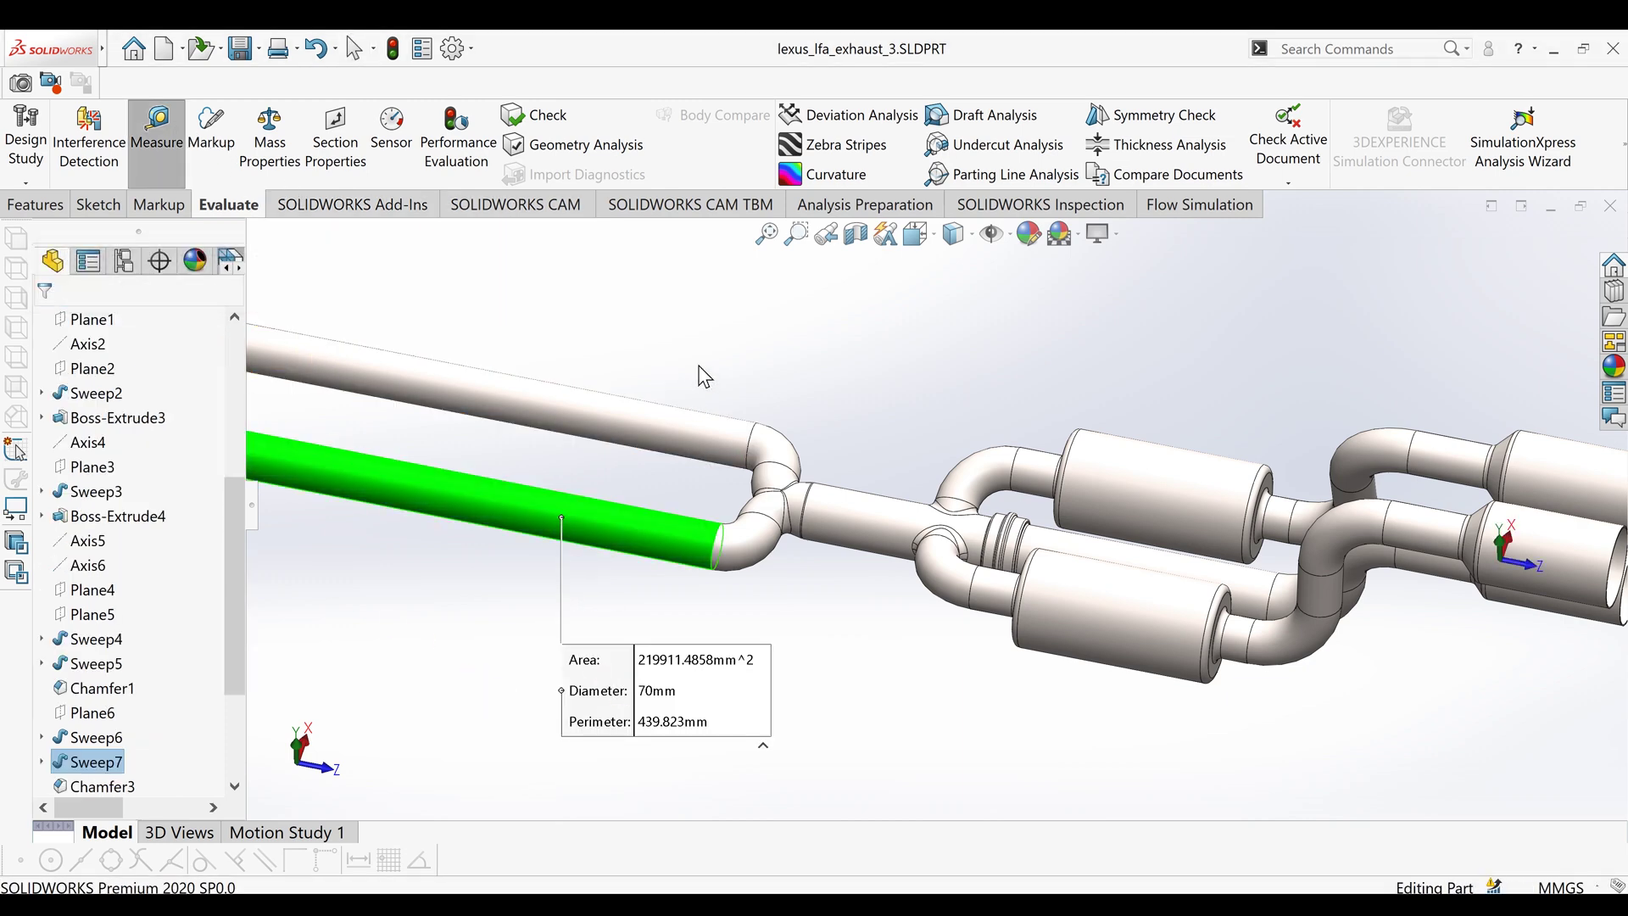
key("f")
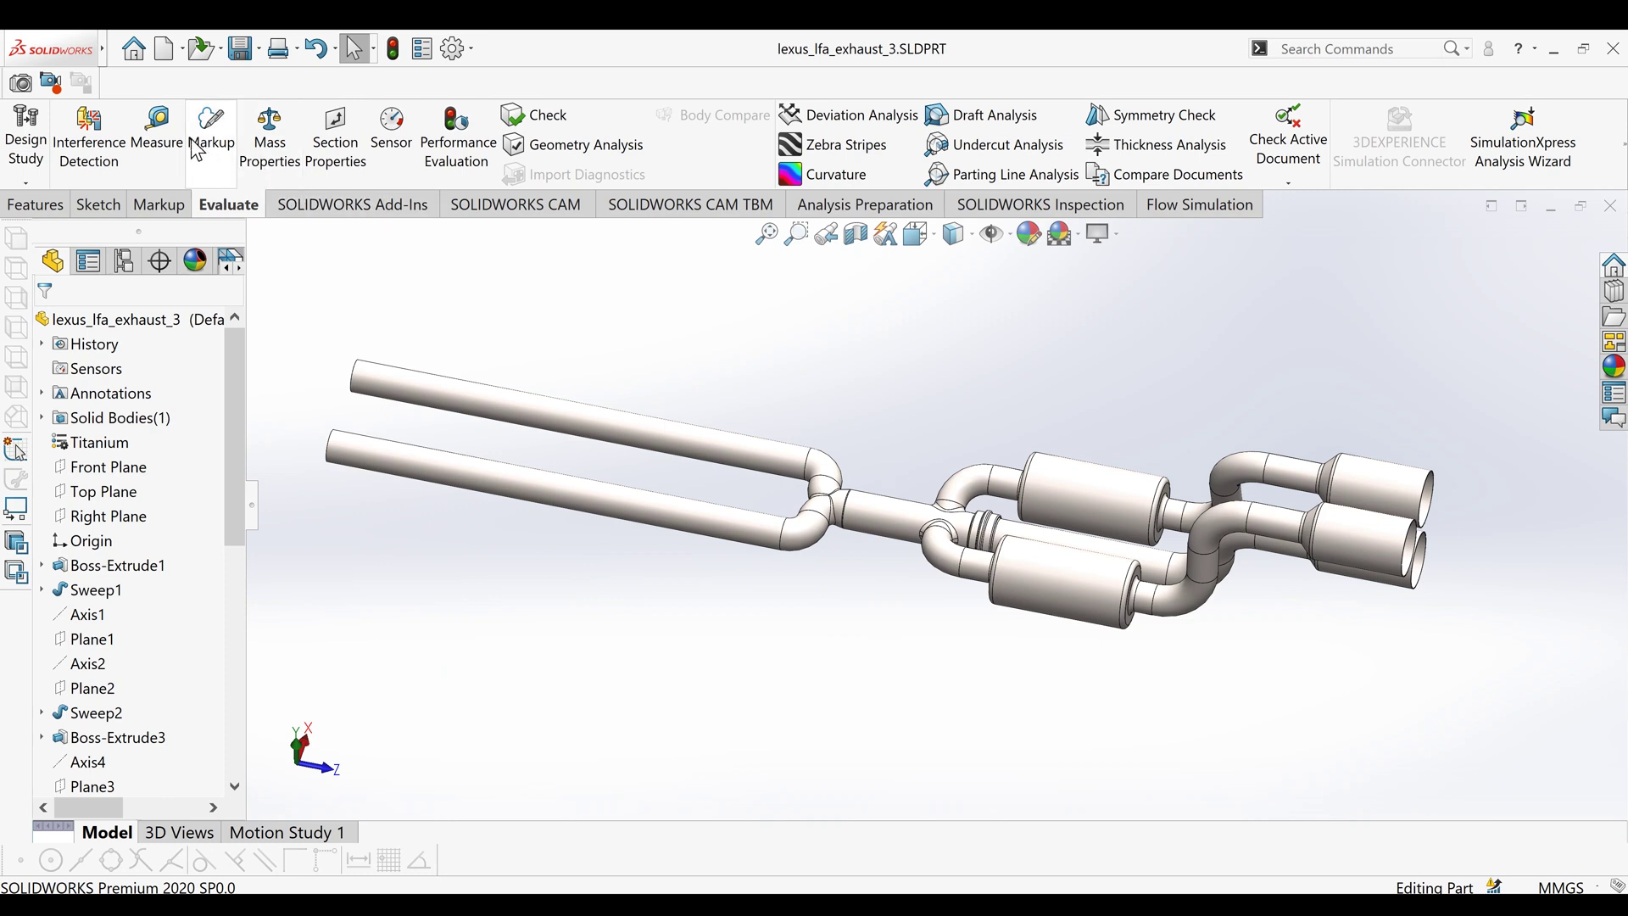
- Measure the central crossover pipe face, reading an 85 mm diameter
left_click(157, 136)
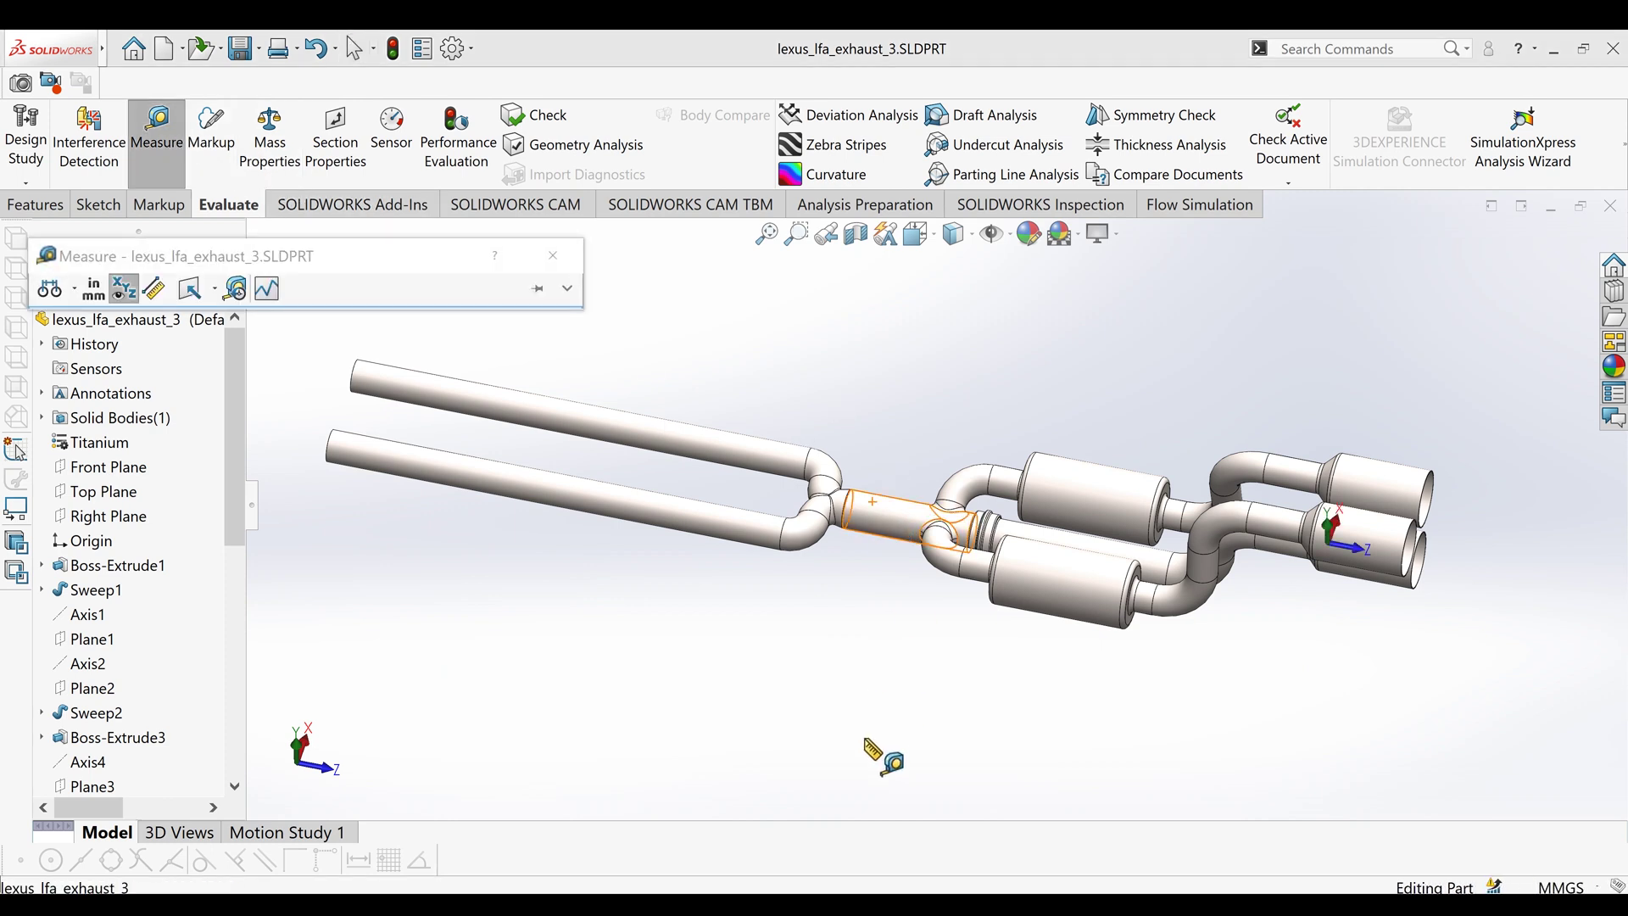
left_click(874, 519)
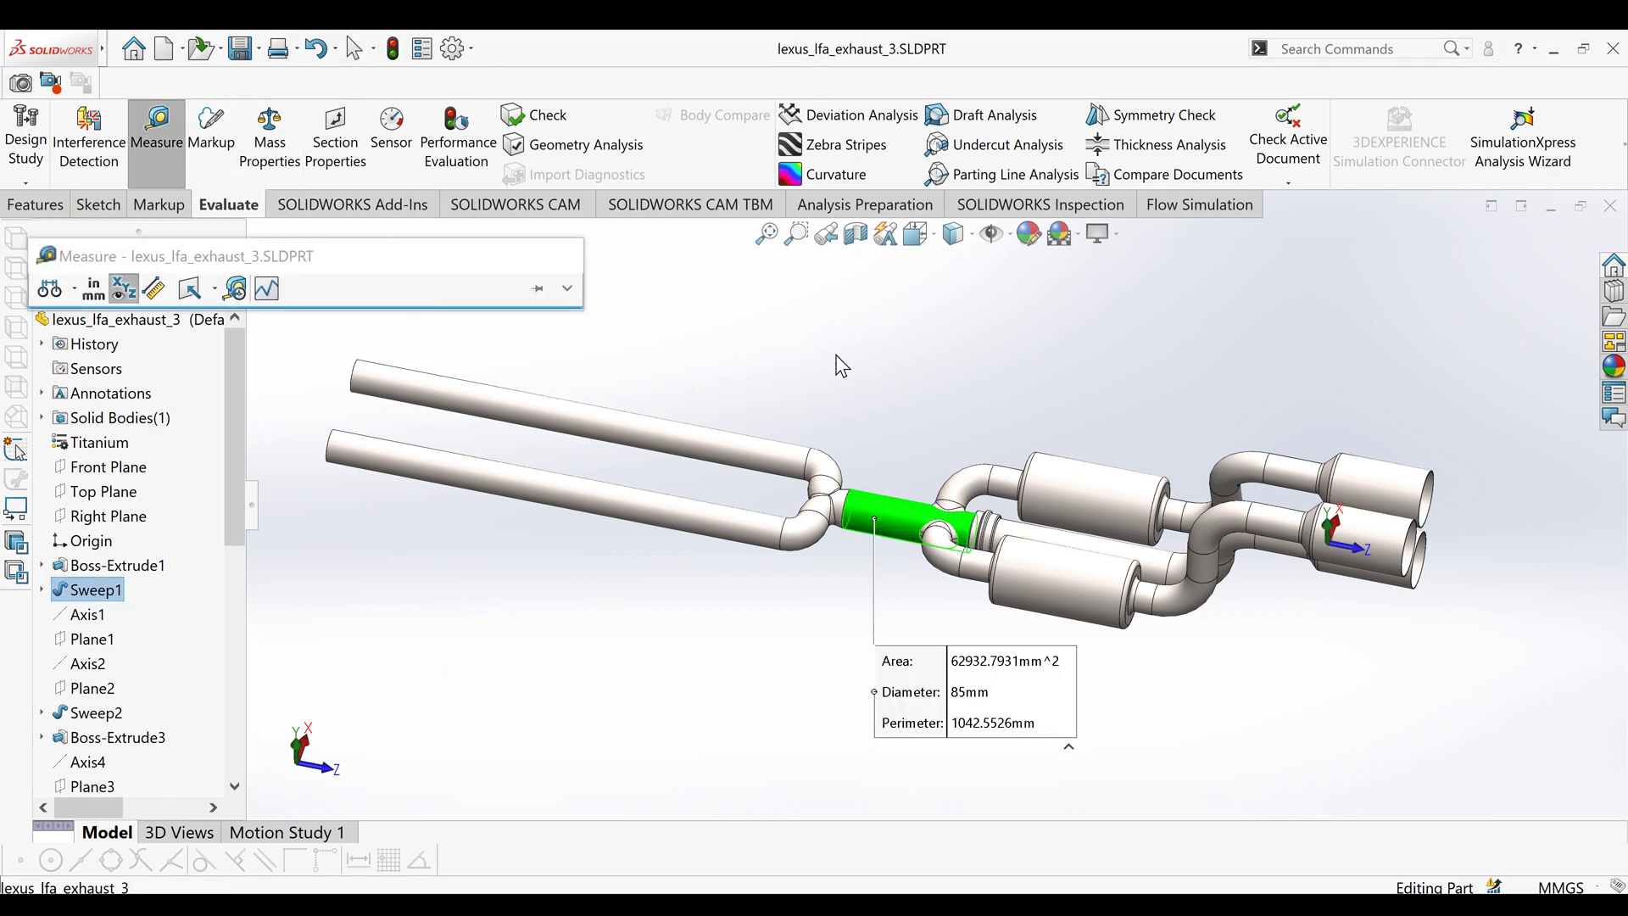
key("Escape")
middle_click_drag(891, 405, 1072, 538)
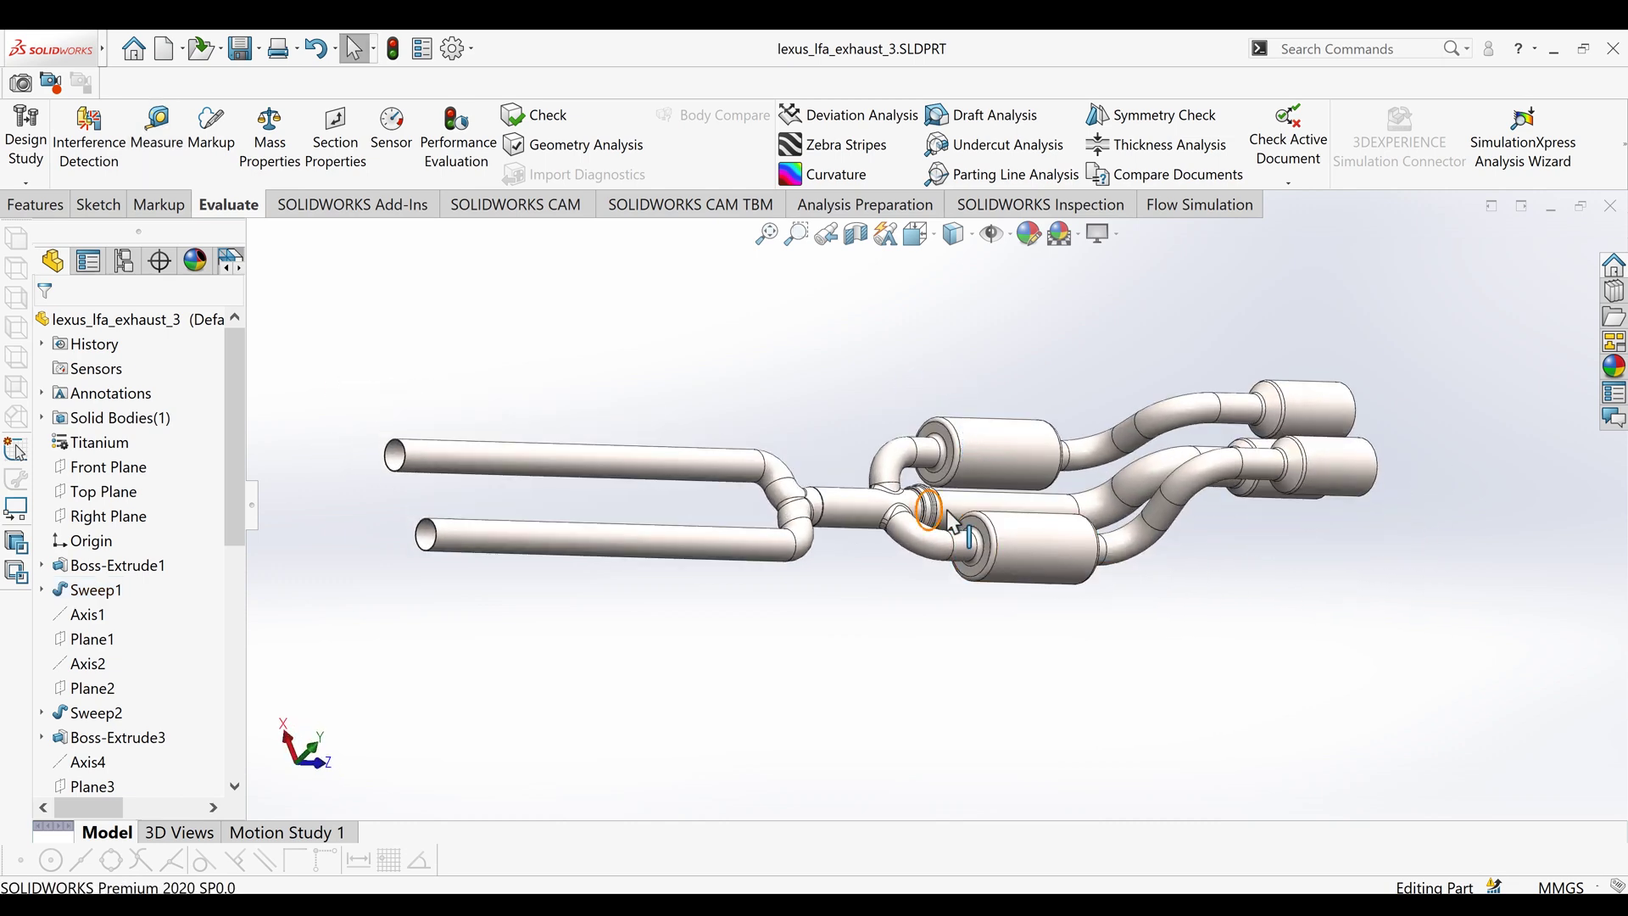
- Orbit the exhaust_3 model to diagonal, tailpipe end-on and full side views
middle_click_drag(949, 519, 1161, 437)
middle_click_drag(1272, 382, 1134, 330)
middle_click_drag(748, 475, 508, 585)
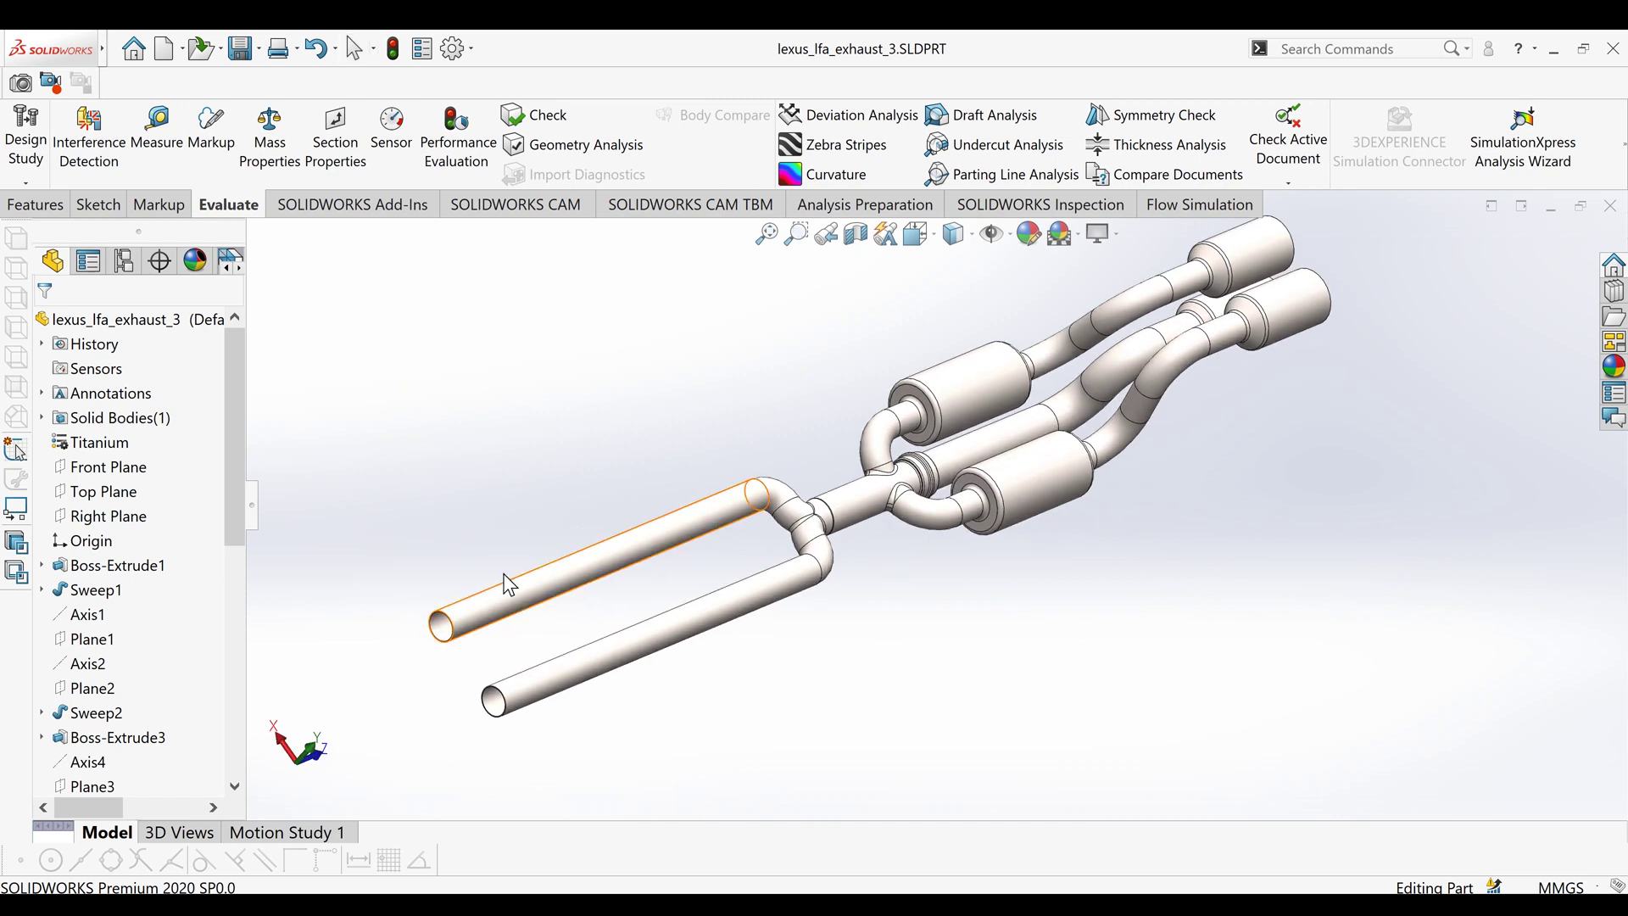
key("Escape")
middle_click_drag(1173, 307, 1085, 500)
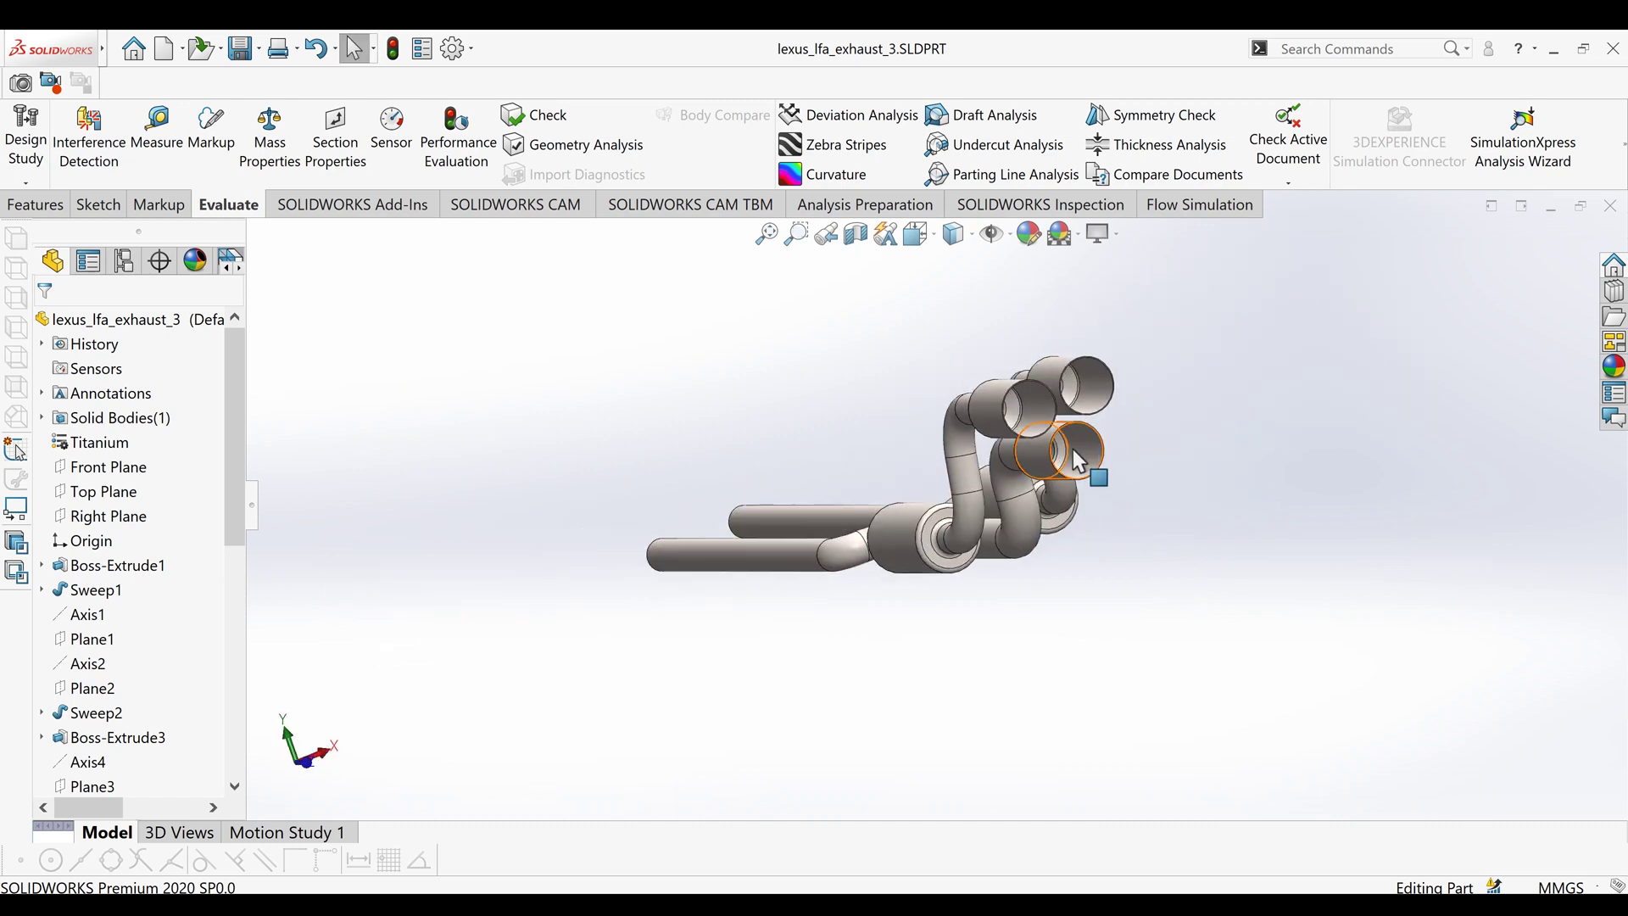
middle_click_drag(1102, 475, 1083, 587)
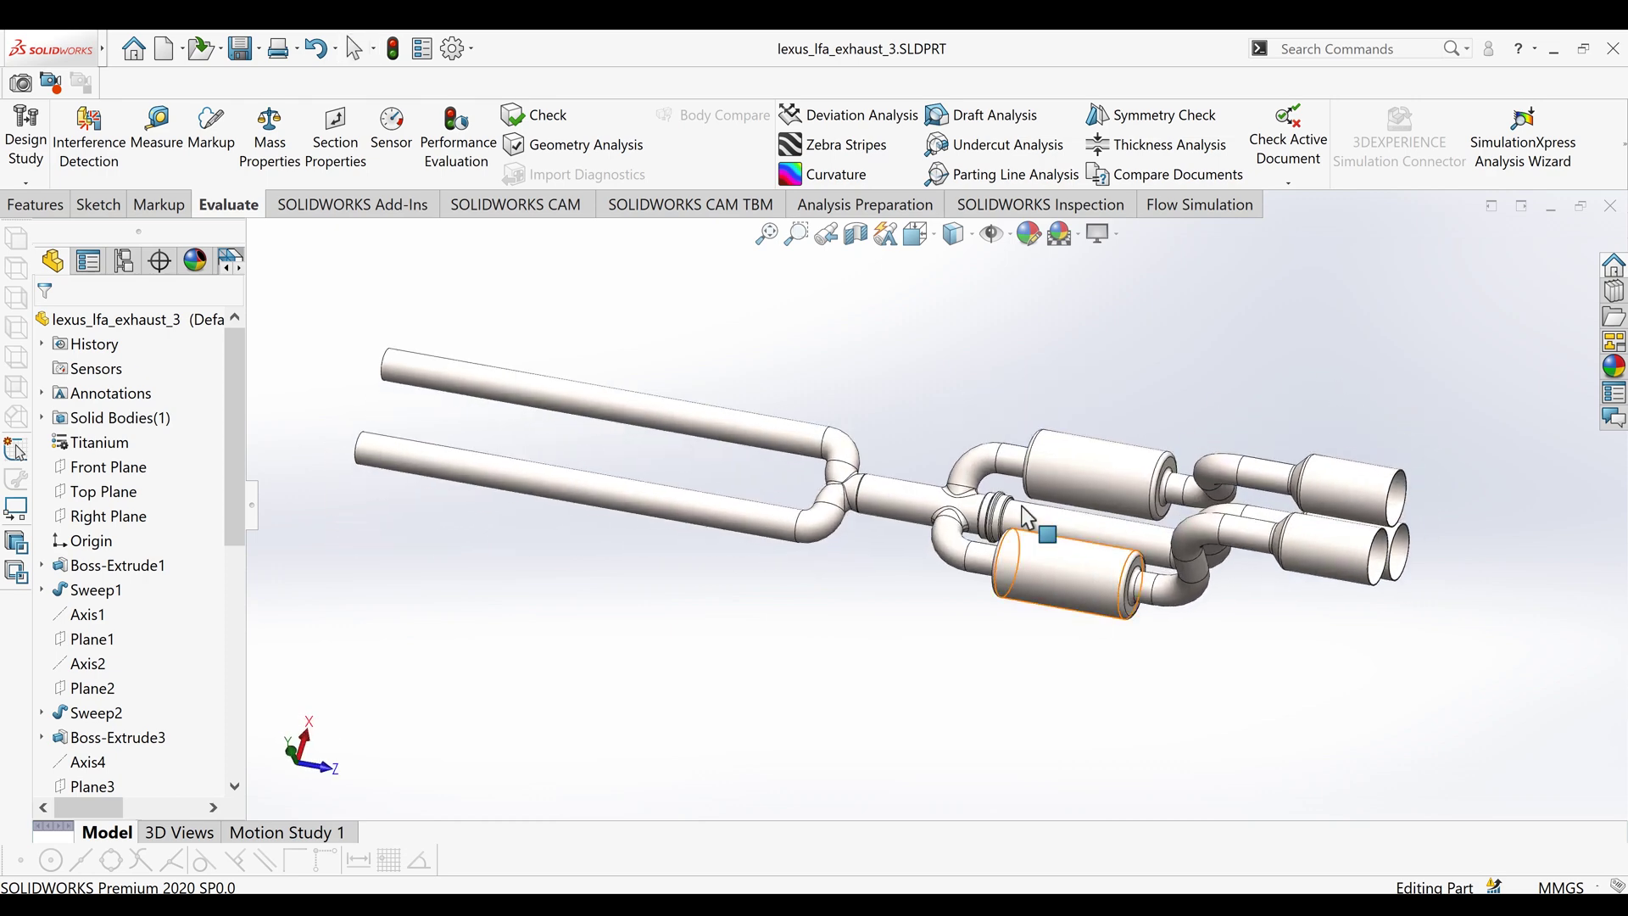
scroll(1060, 576, "down", 8)
scroll(930, 585, "up", 3)
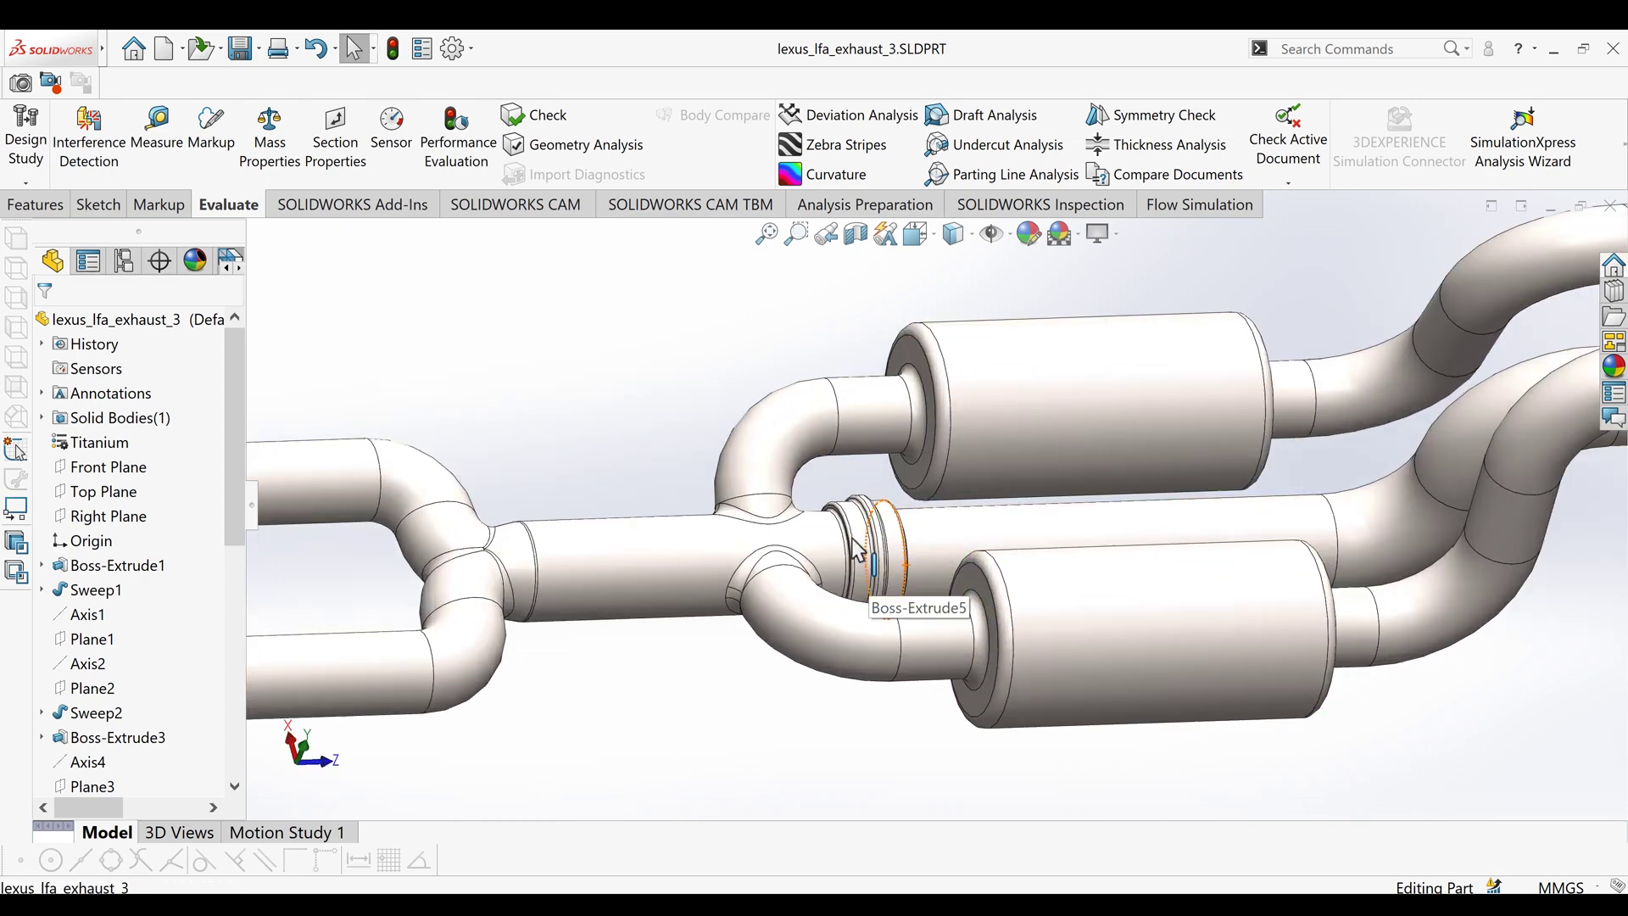
middle_click_drag(890, 585, 954, 498)
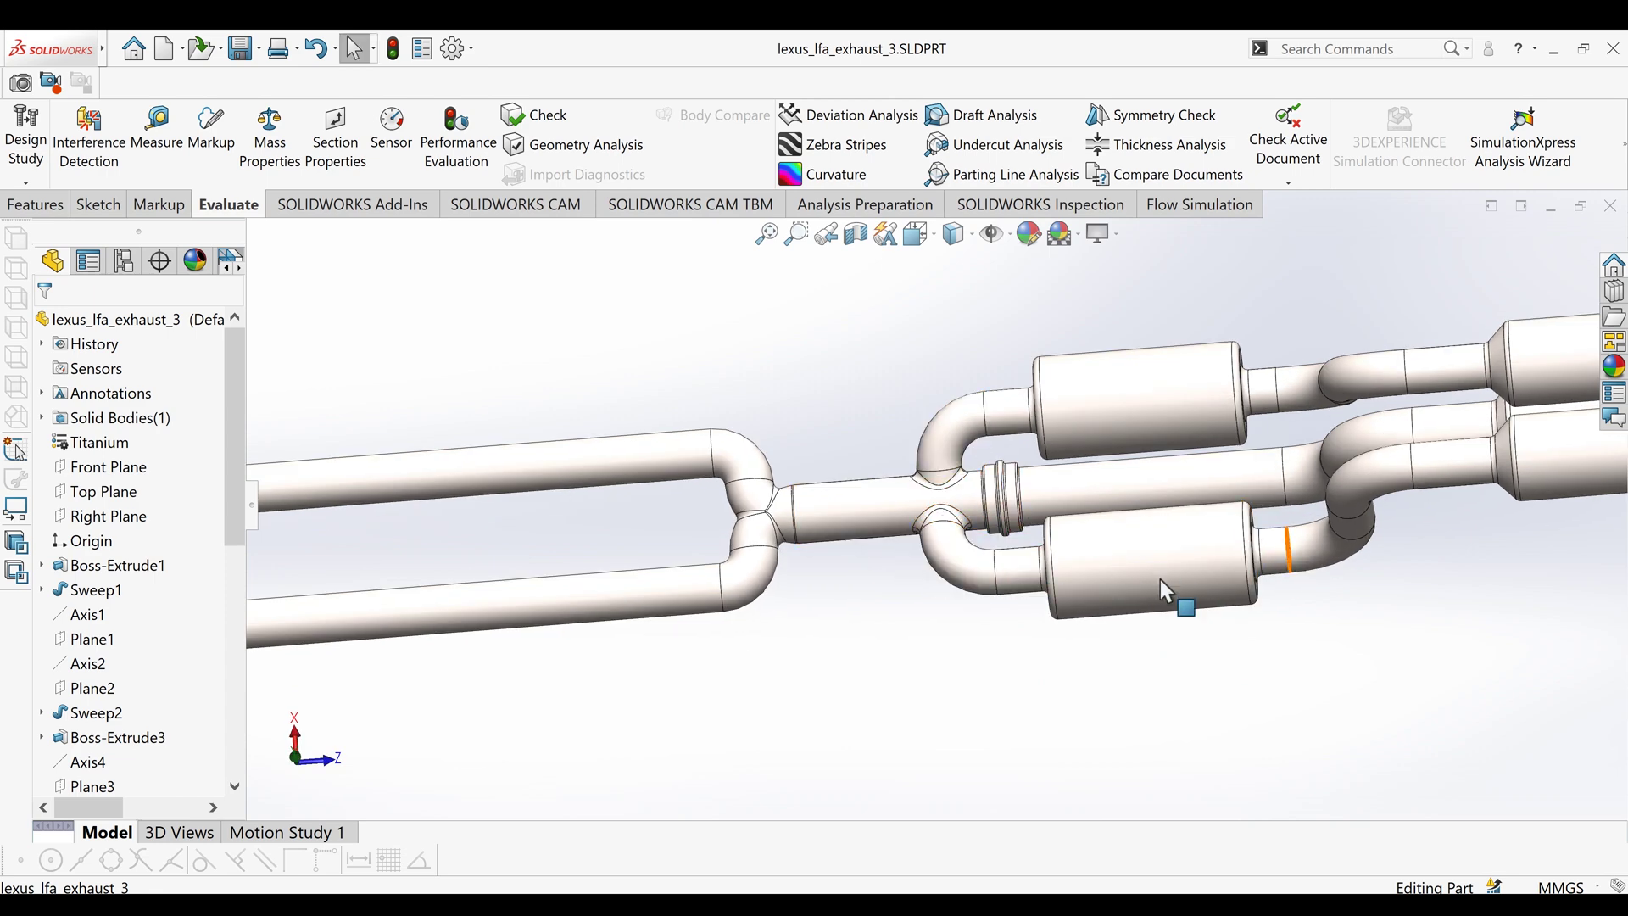
- Orbit through three-quarter and lower side views, then bring up the Measure tool
middle_click_drag(1288, 553, 1174, 512)
scroll(1170, 511, "up", 2)
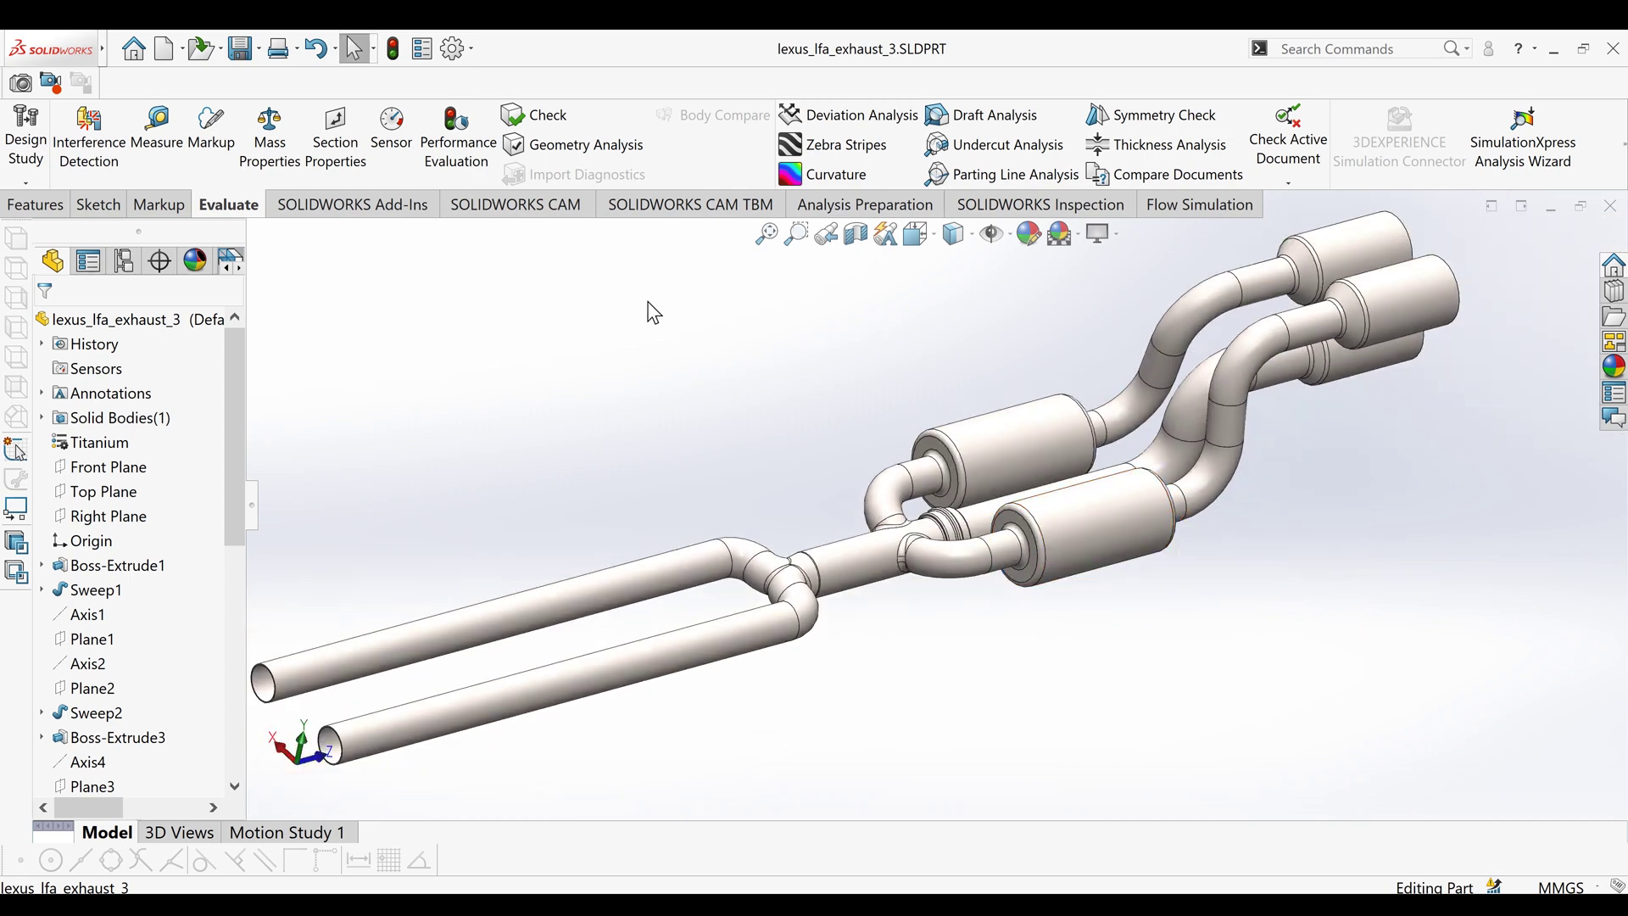
middle_click_drag(1112, 499, 918, 585)
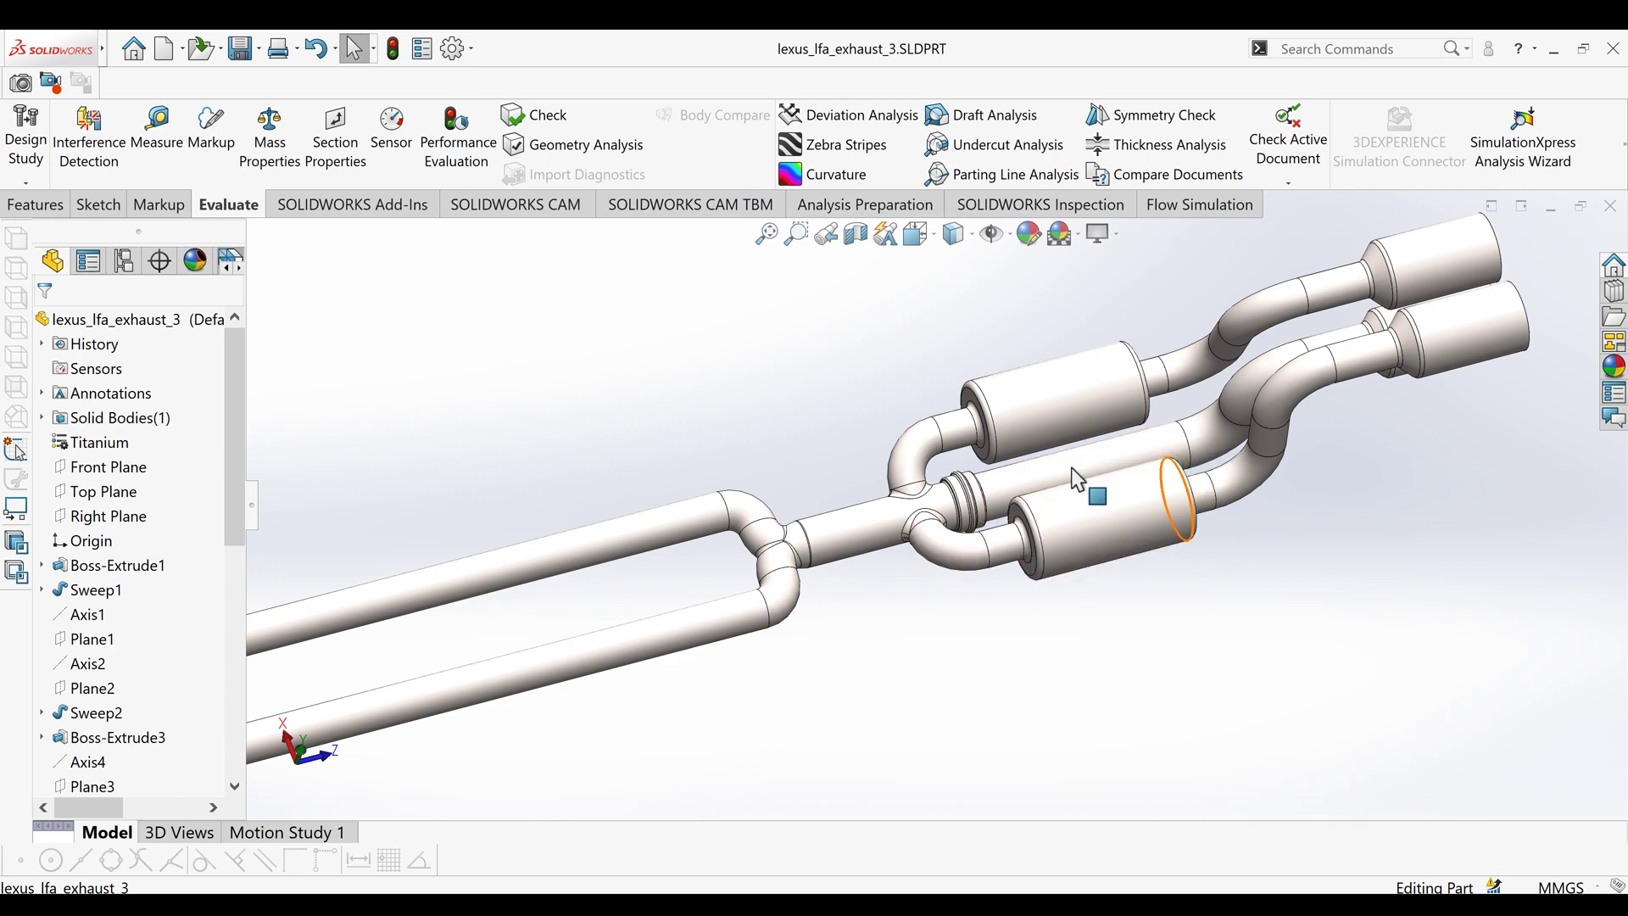
middle_click_drag(1328, 415, 941, 591)
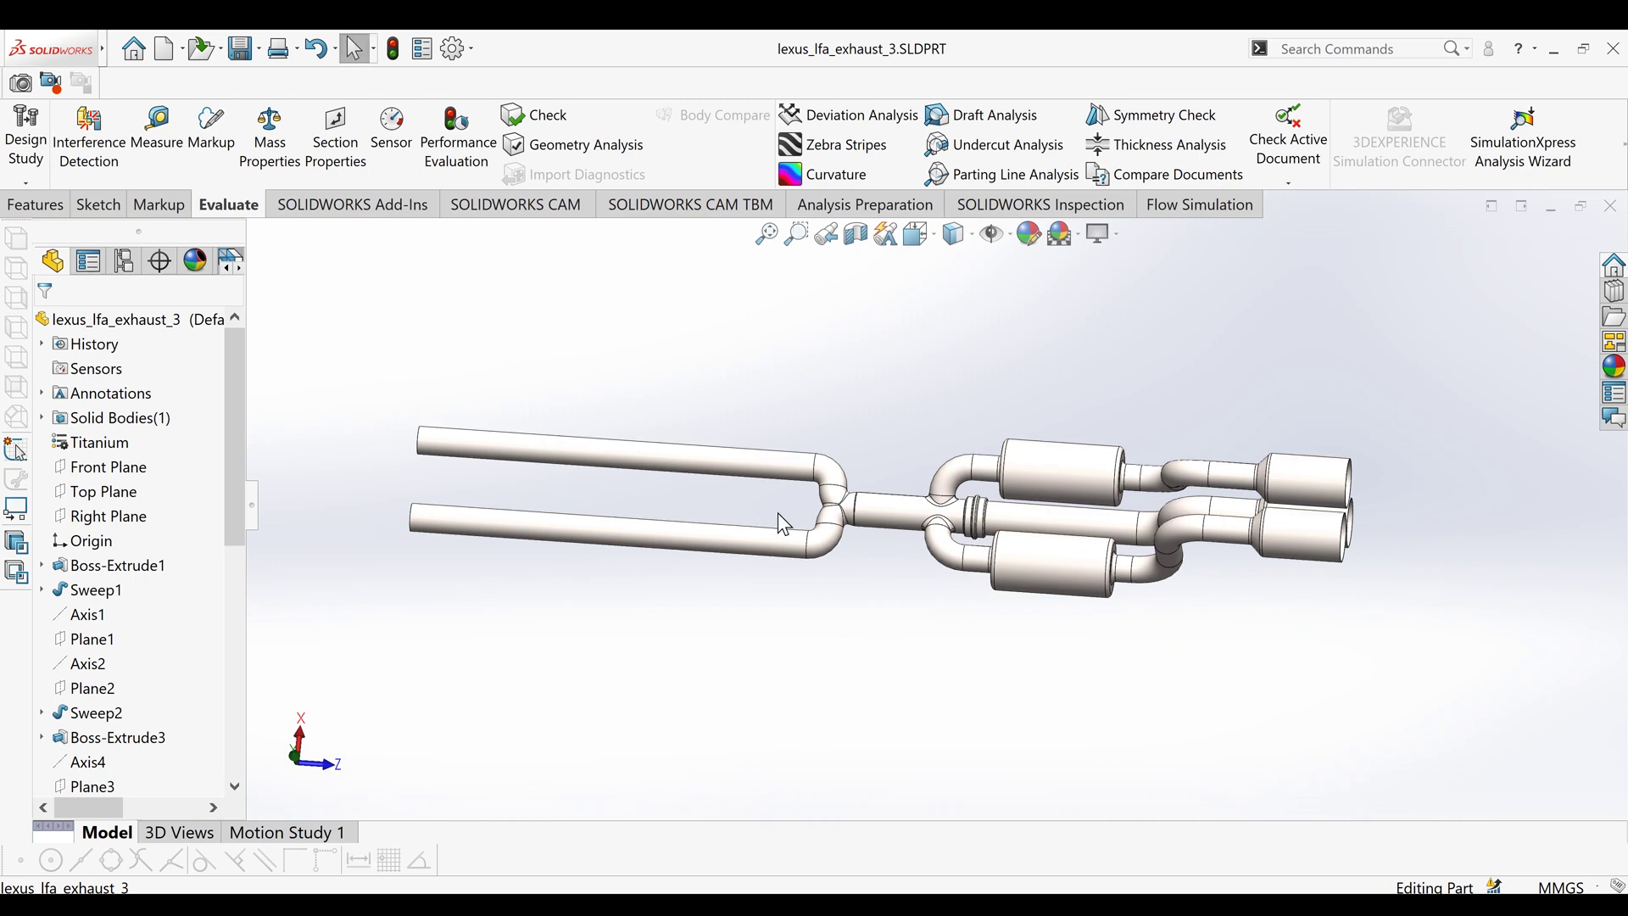
scroll(893, 497, "down", 2)
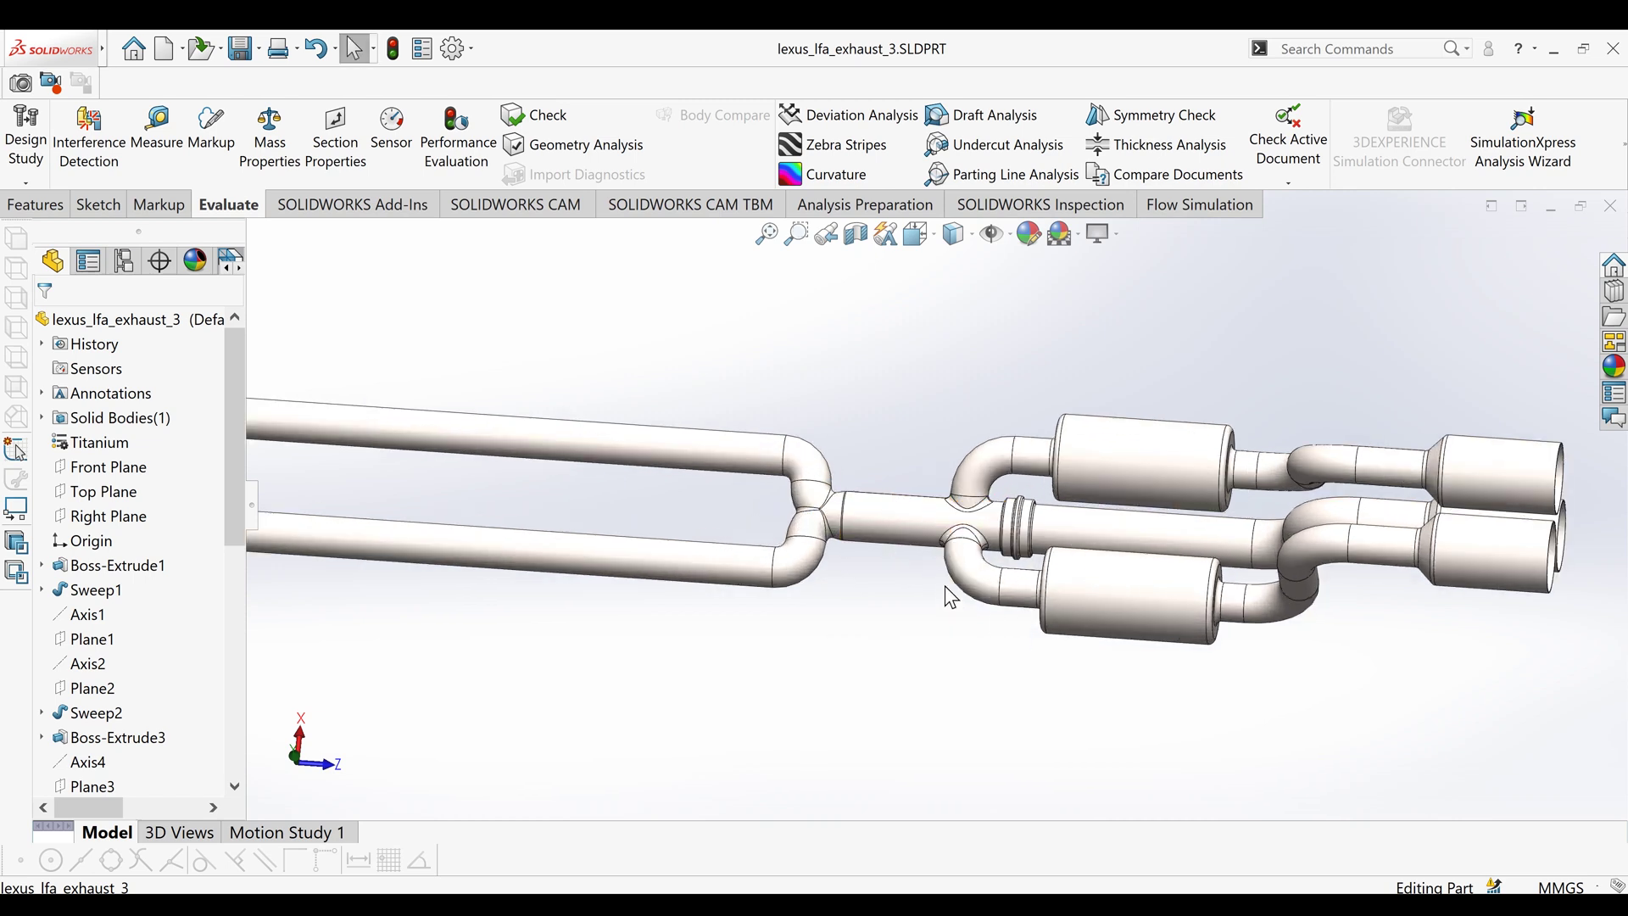
scroll(951, 598, "up", 1)
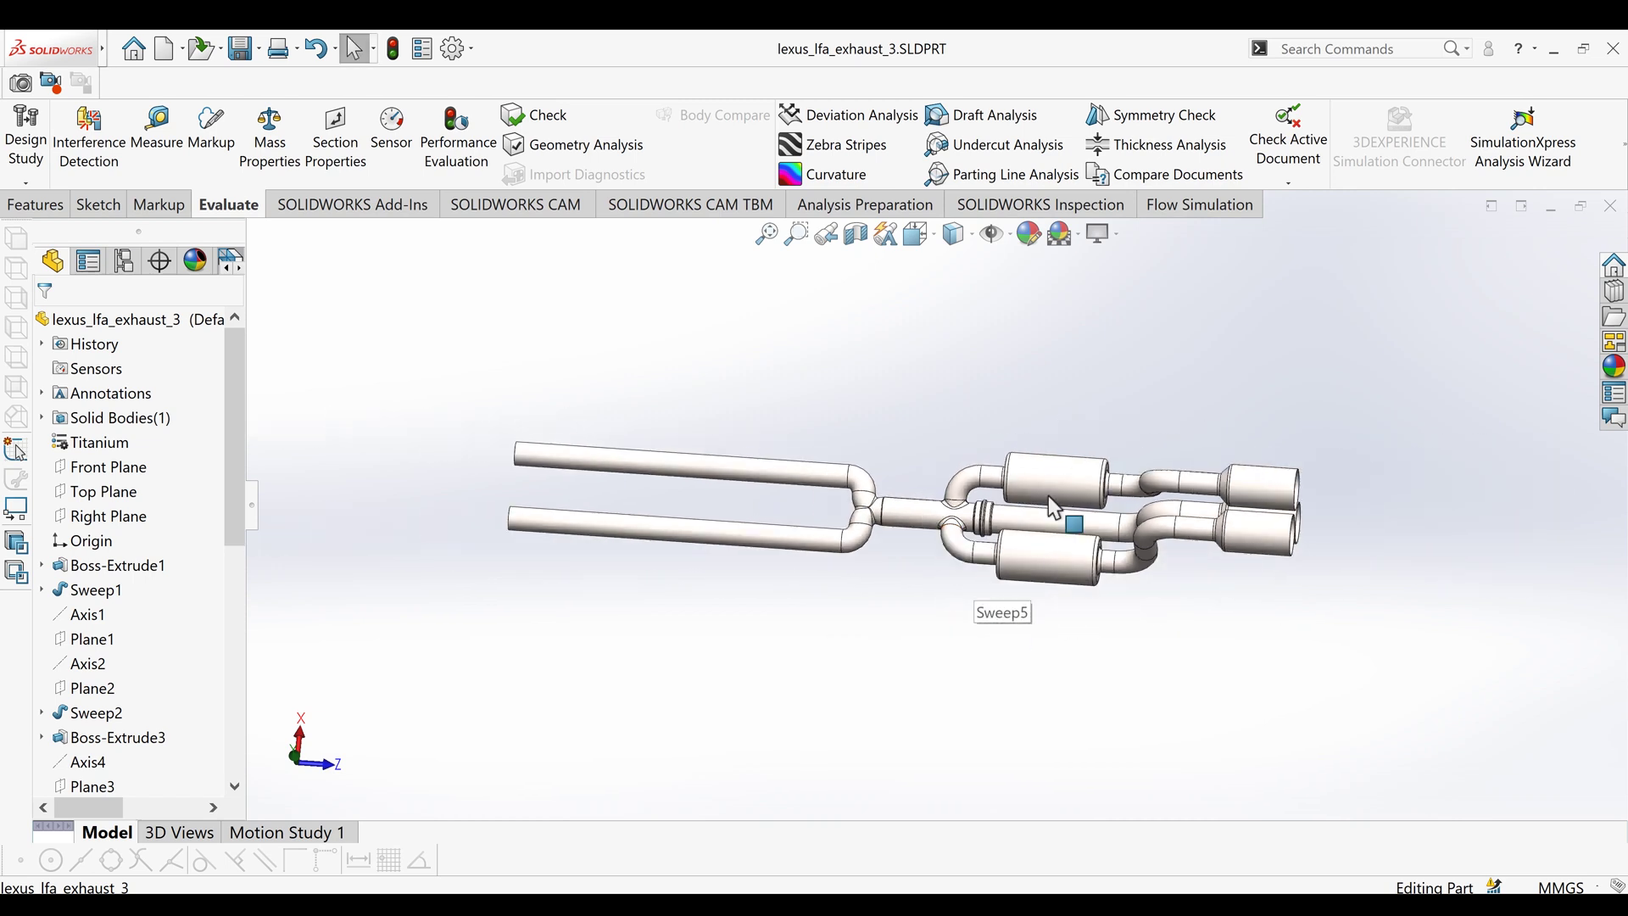
middle_click_drag(1059, 377, 975, 522)
scroll(899, 542, "down", 3)
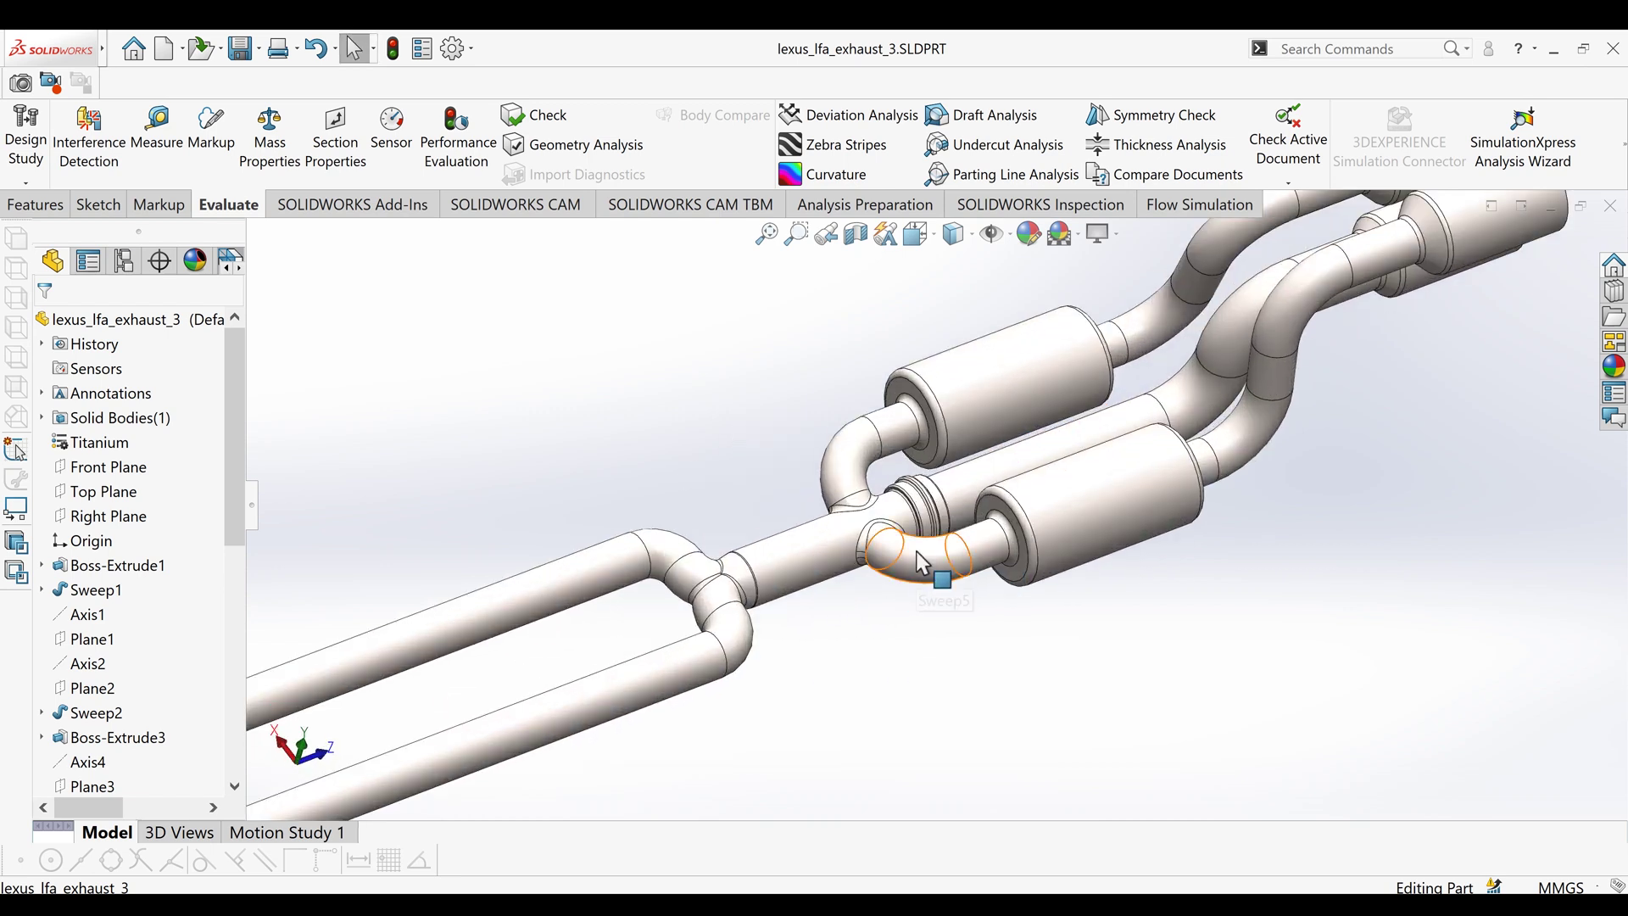
left_click(157, 136)
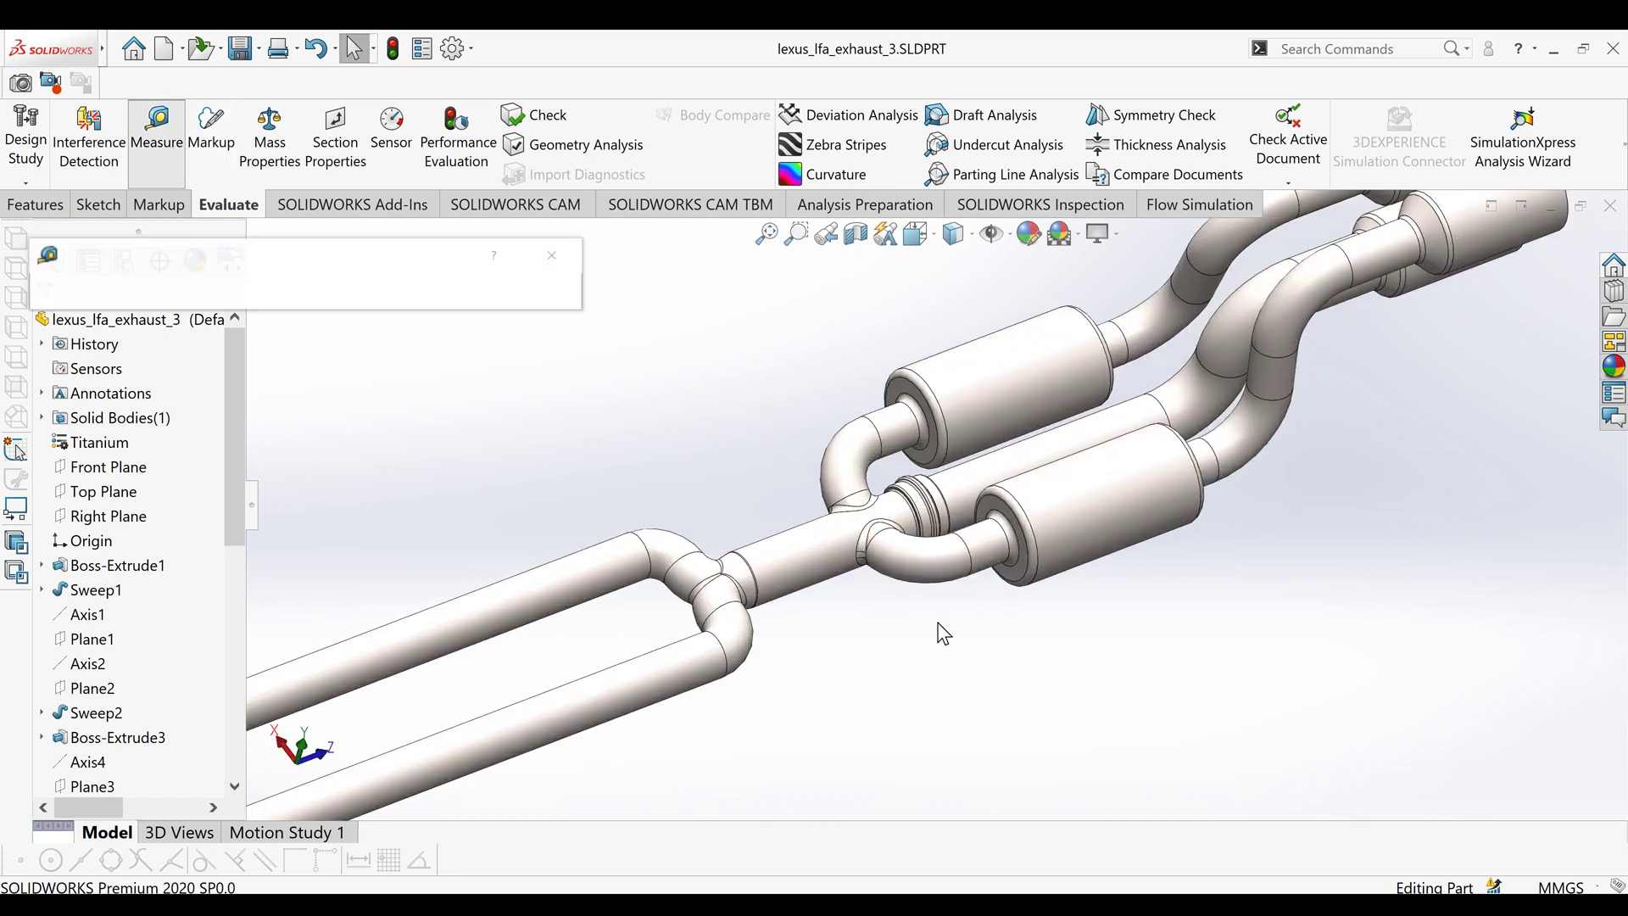
- Measure the pipe bend and tail pipe faces, reading 66.821 mm diameter and 419.849 mm perimeter
left_click(917, 556)
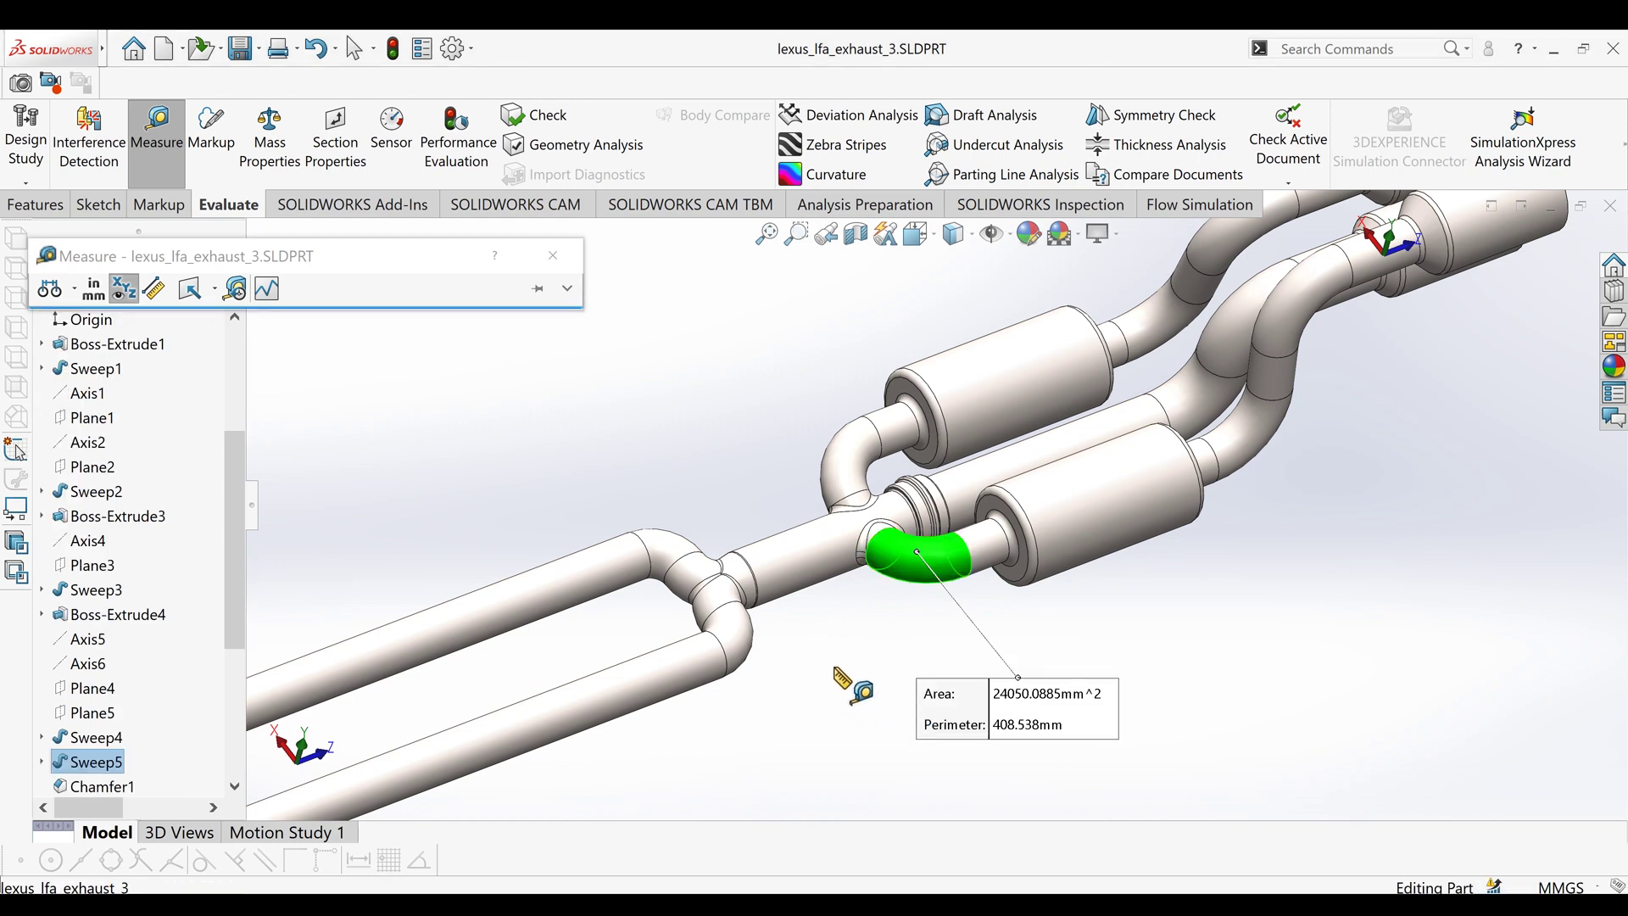
left_click(553, 255)
key("Return")
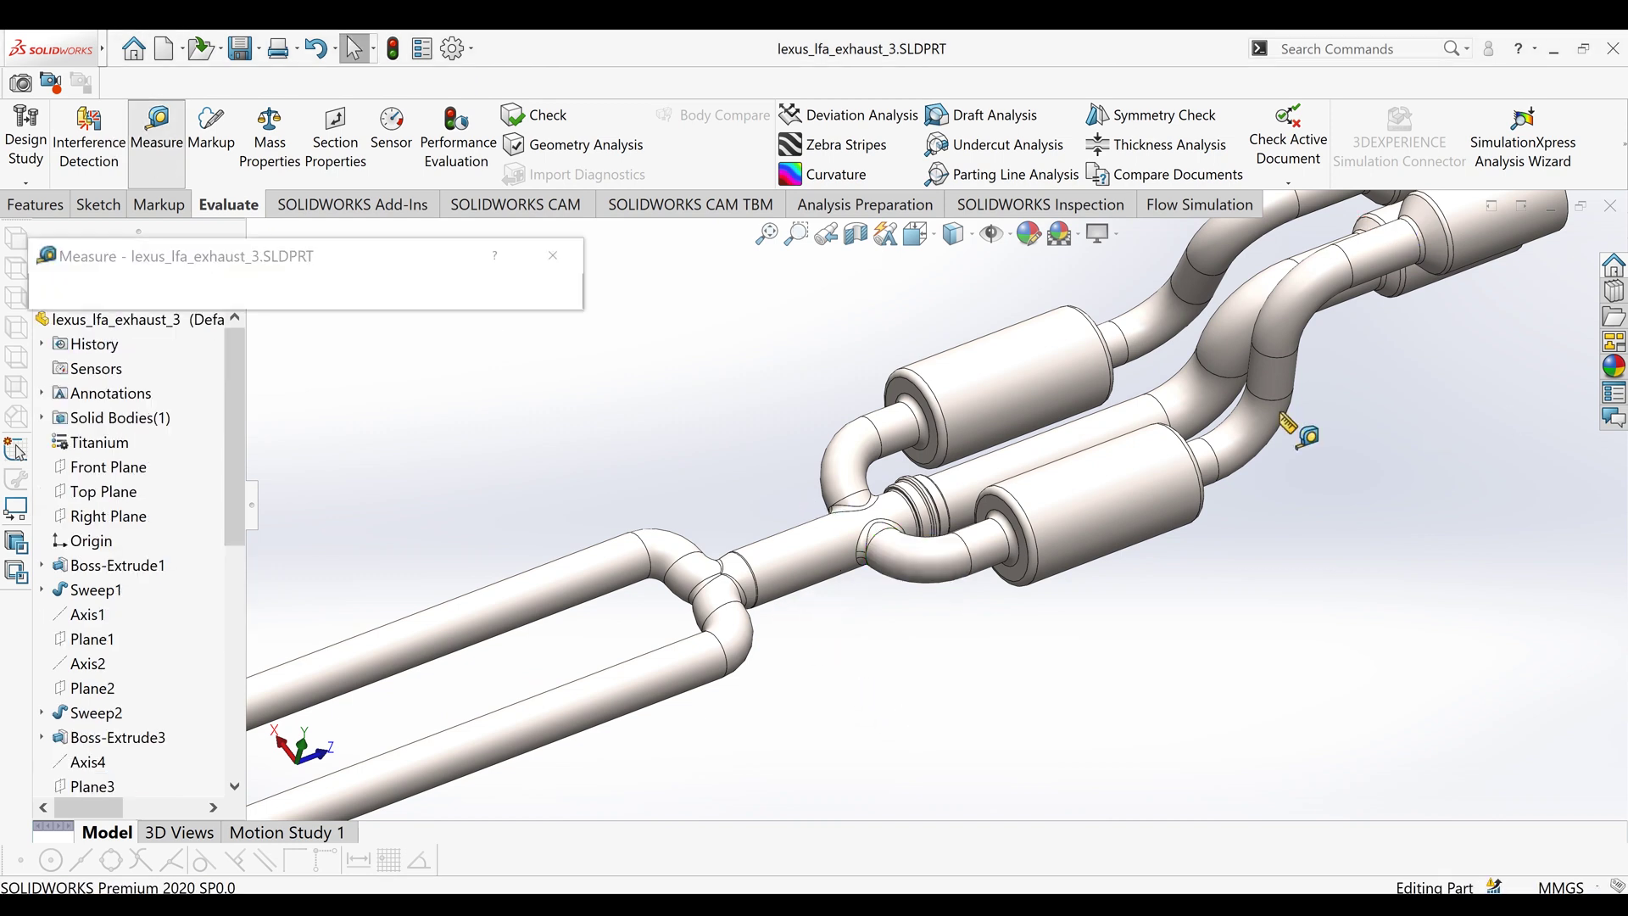
left_click(1356, 263)
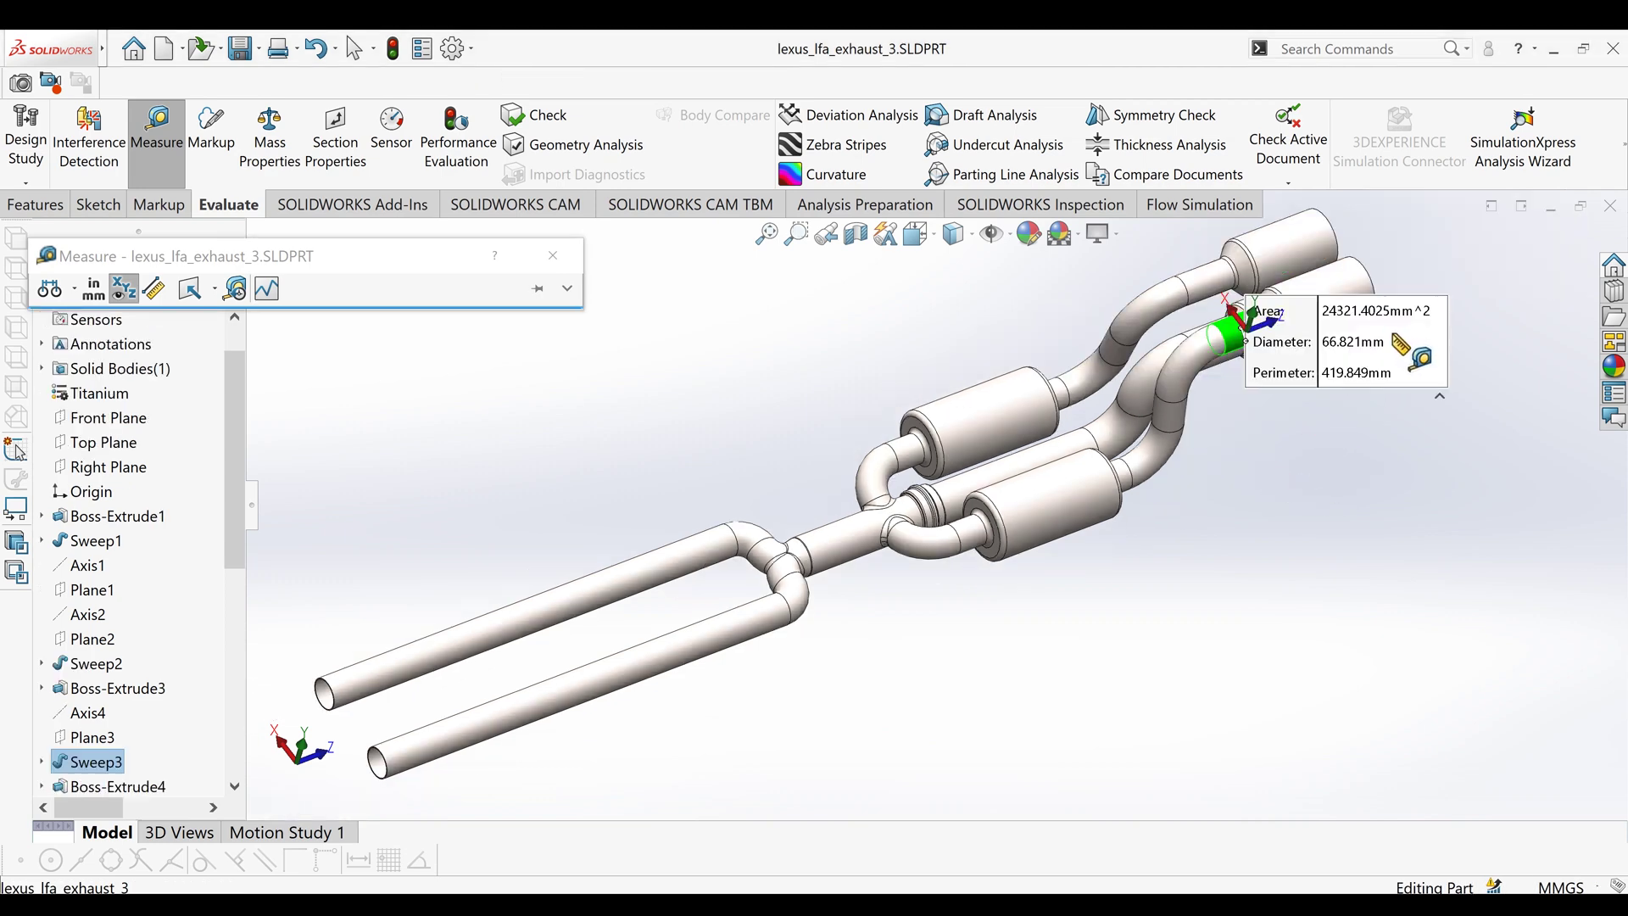
scroll(1382, 375, "down", 2)
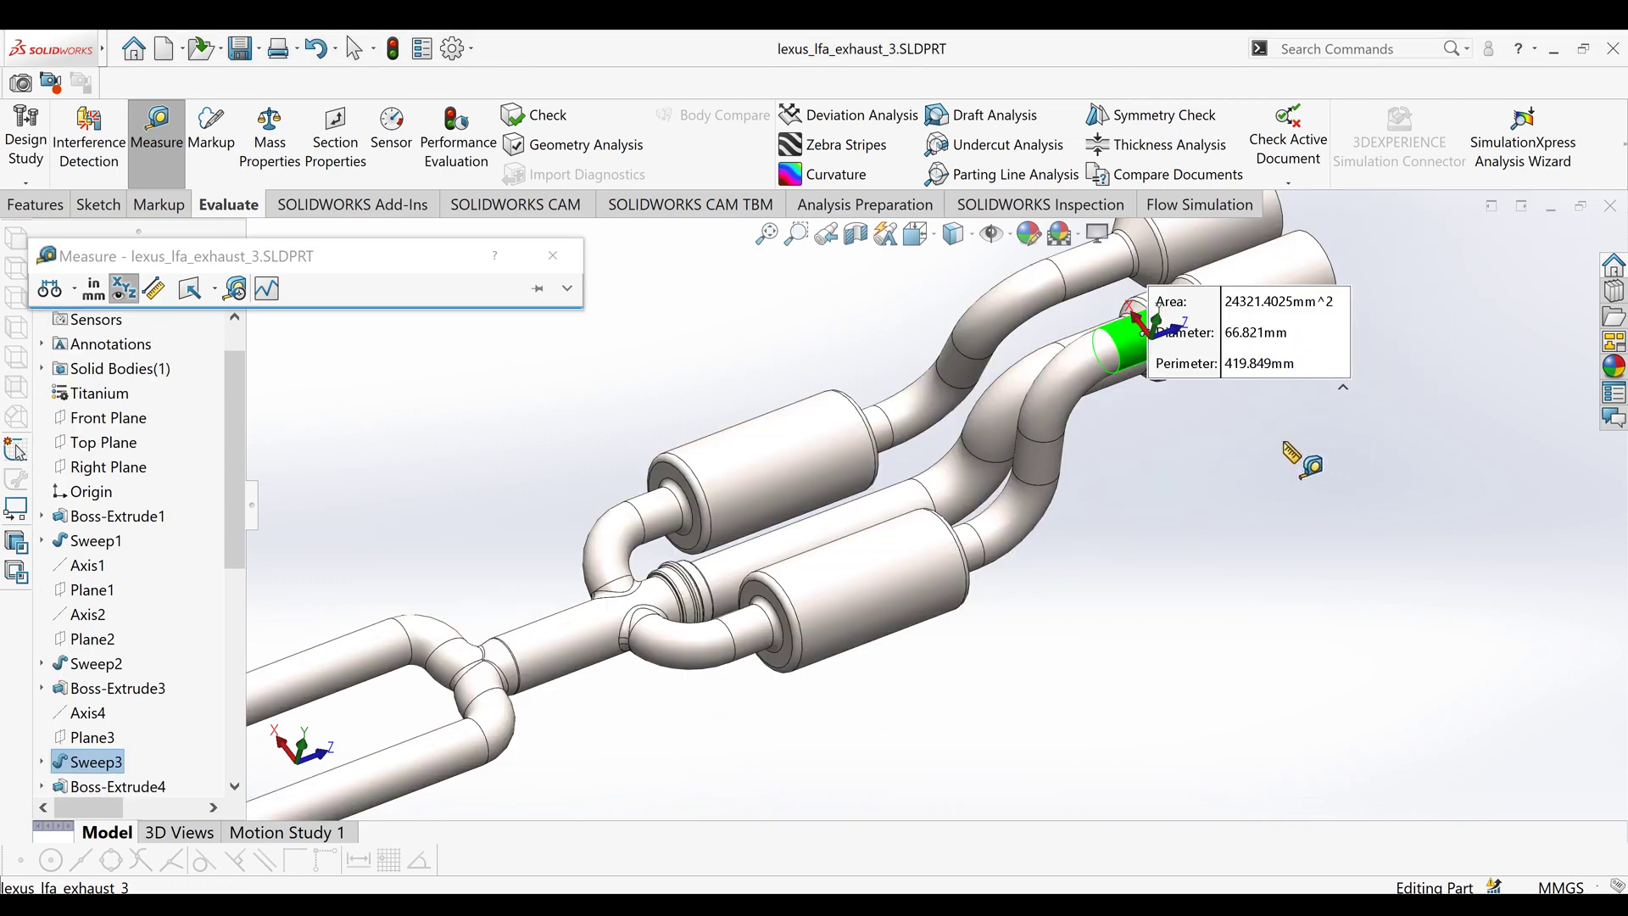
key("Escape")
key("Escape")
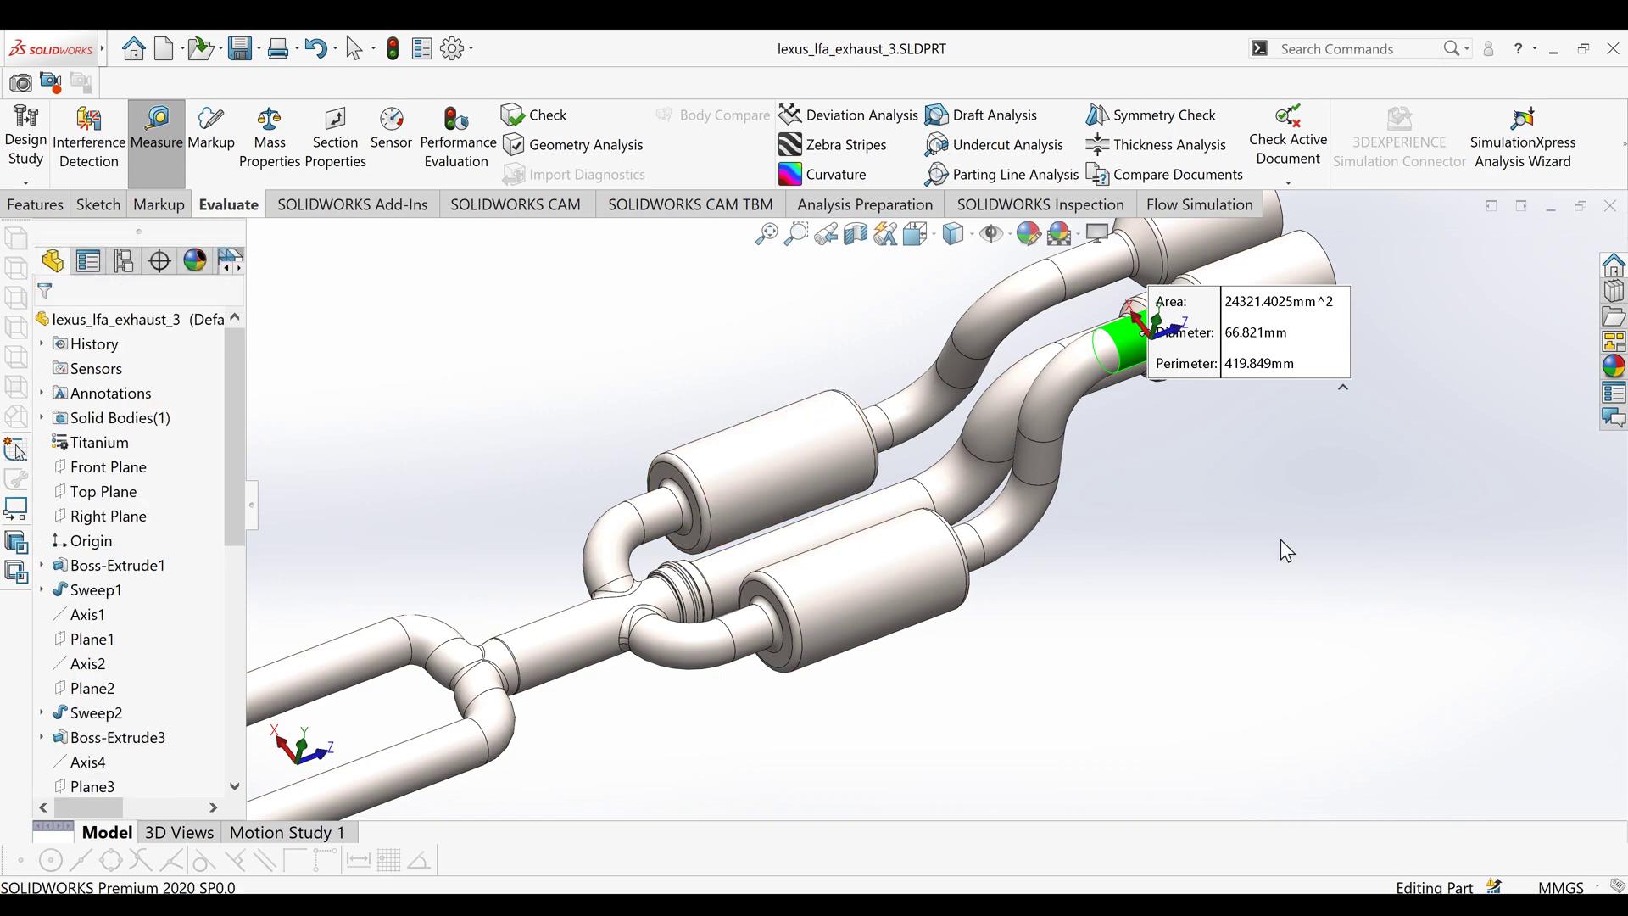
scroll(1204, 602, "up", 3)
middle_click_drag(1166, 639, 1119, 571)
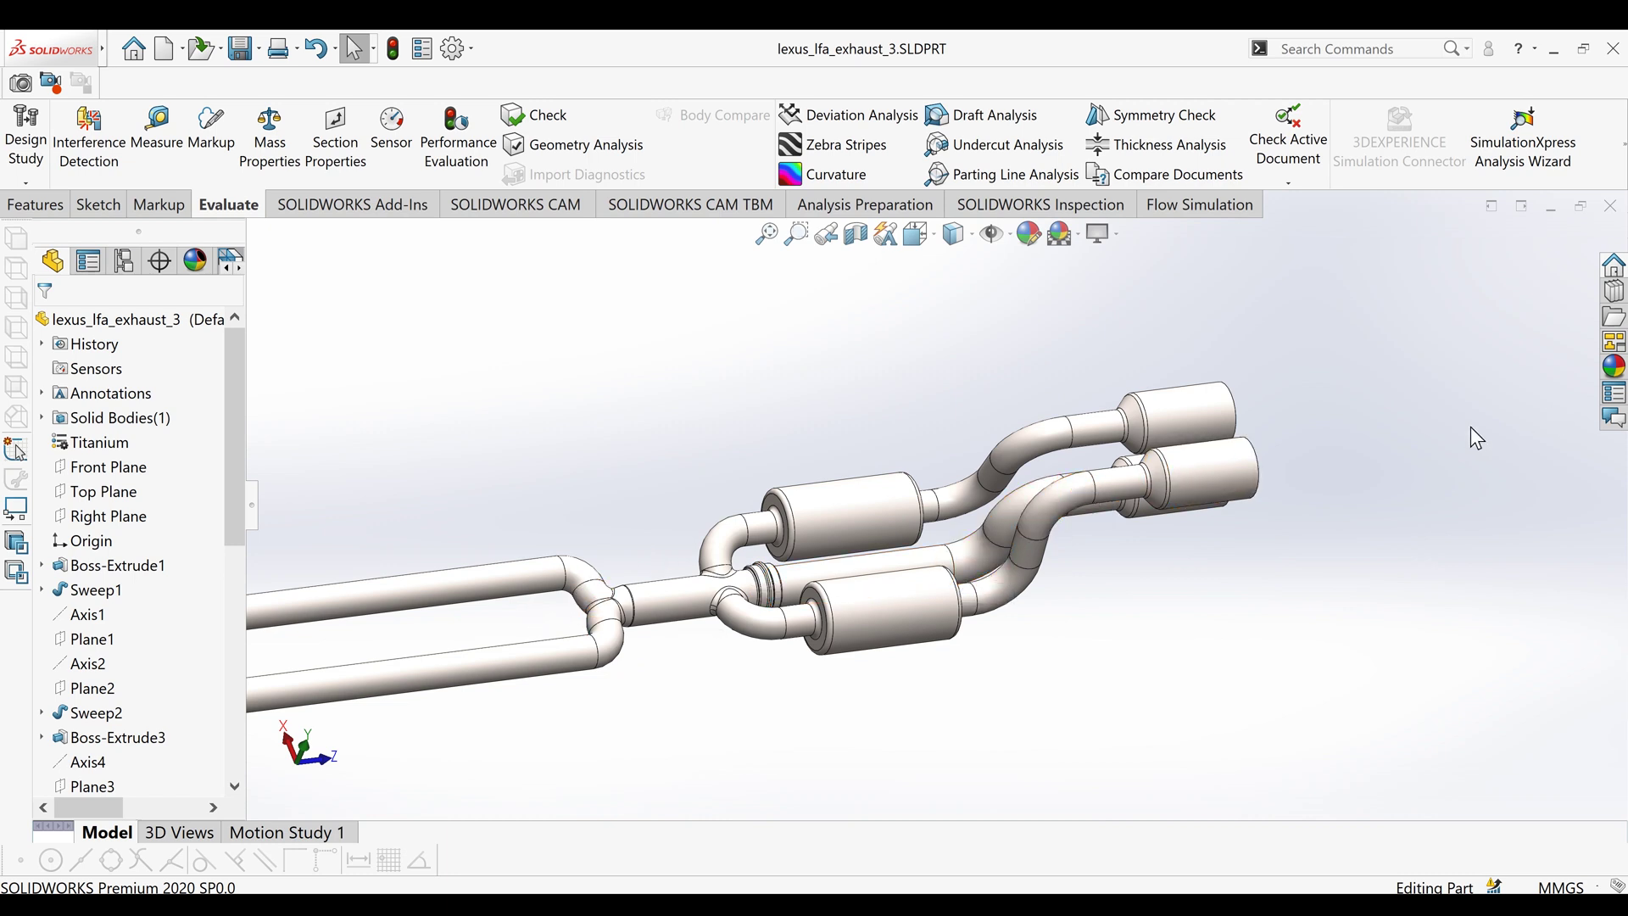
scroll(685, 549, "down", 2)
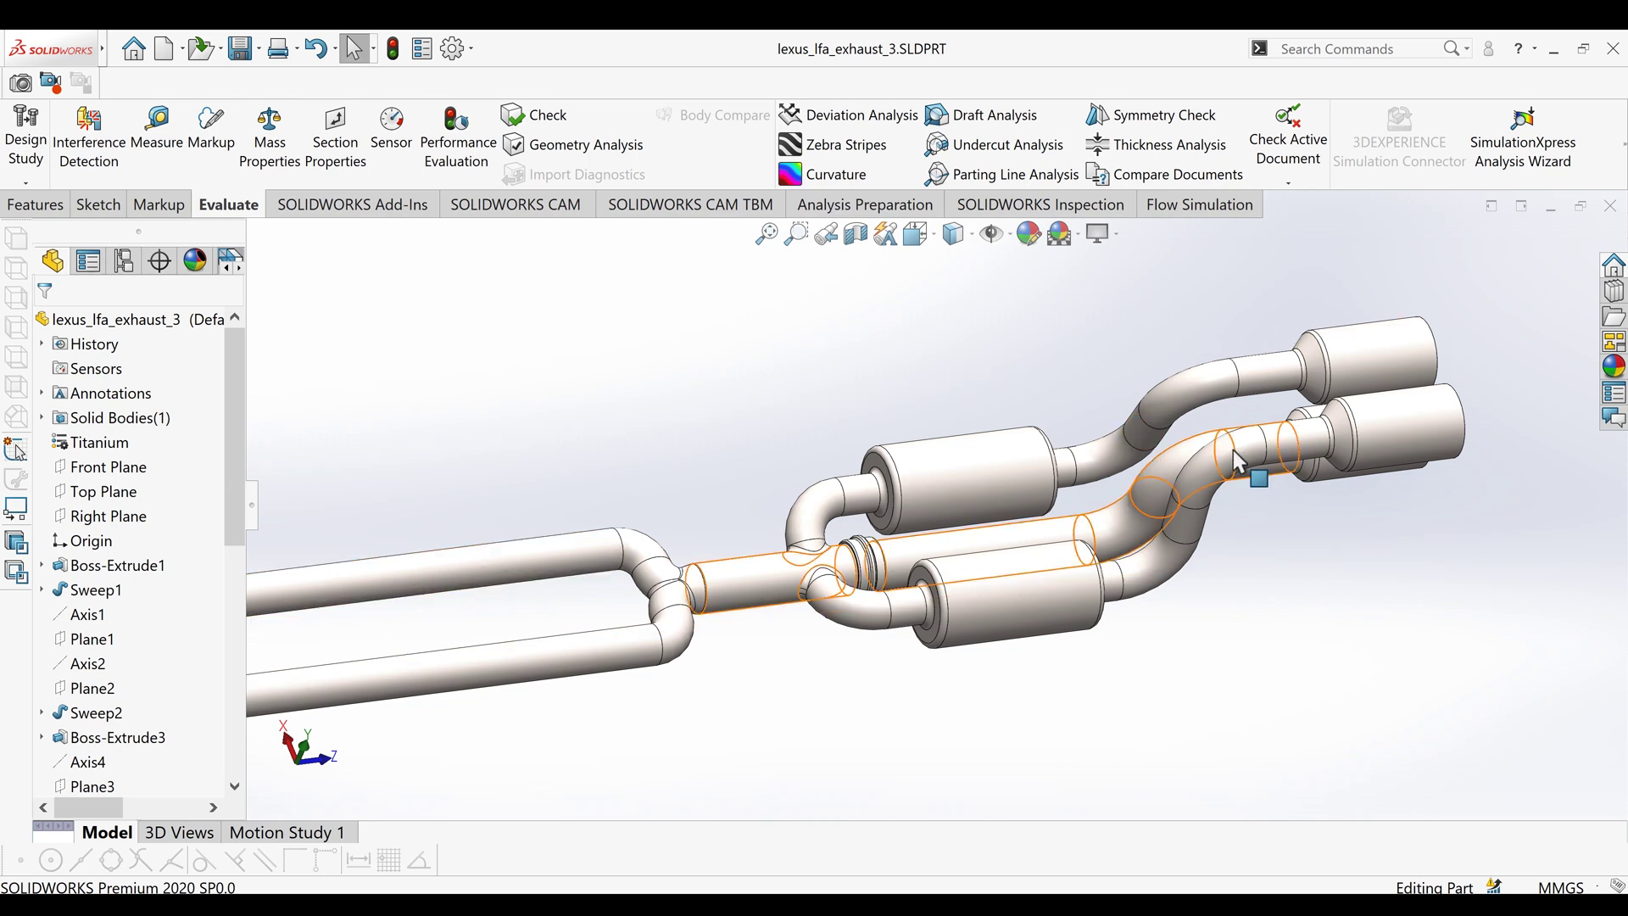
scroll(520, 528, "up", 3)
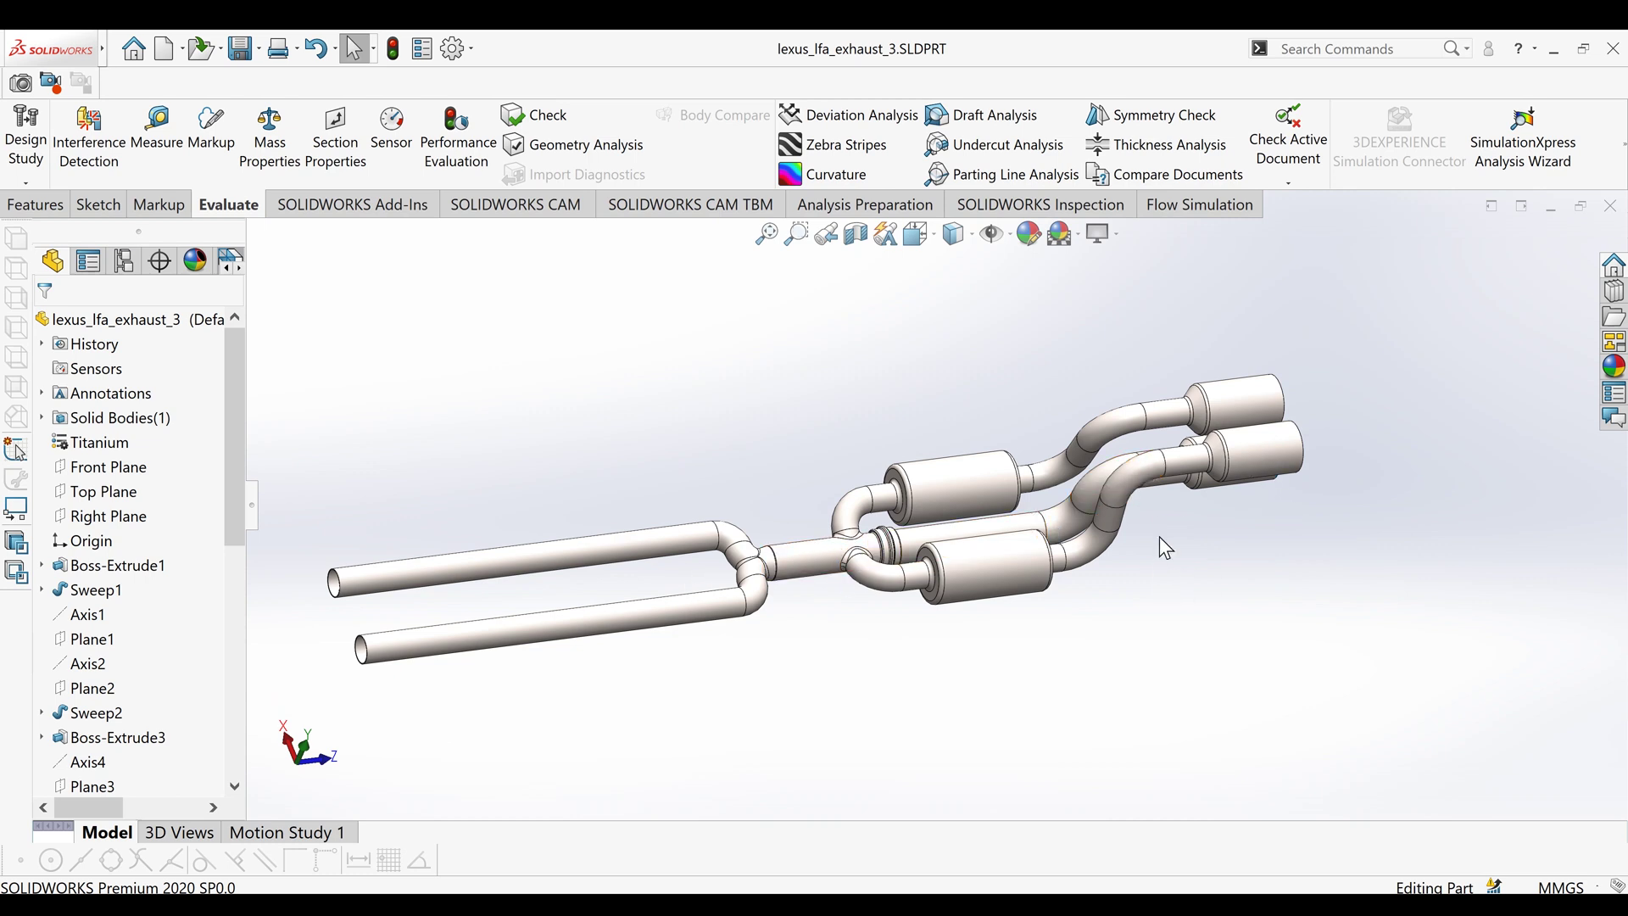
middle_click_drag(1158, 536, 1082, 484)
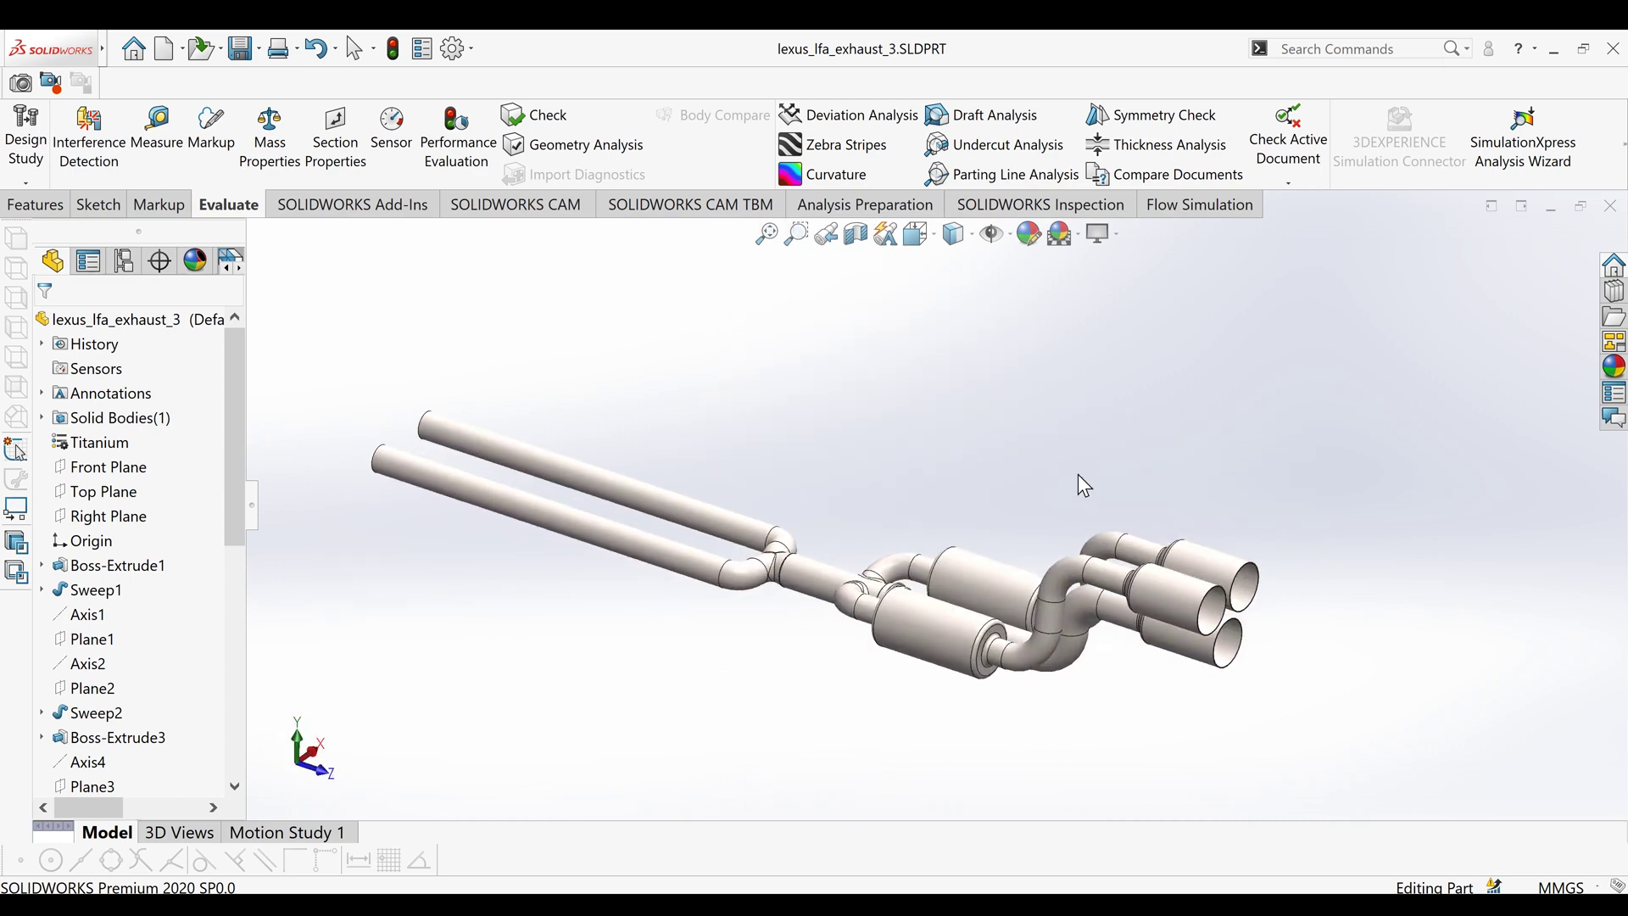
left_click(855, 233)
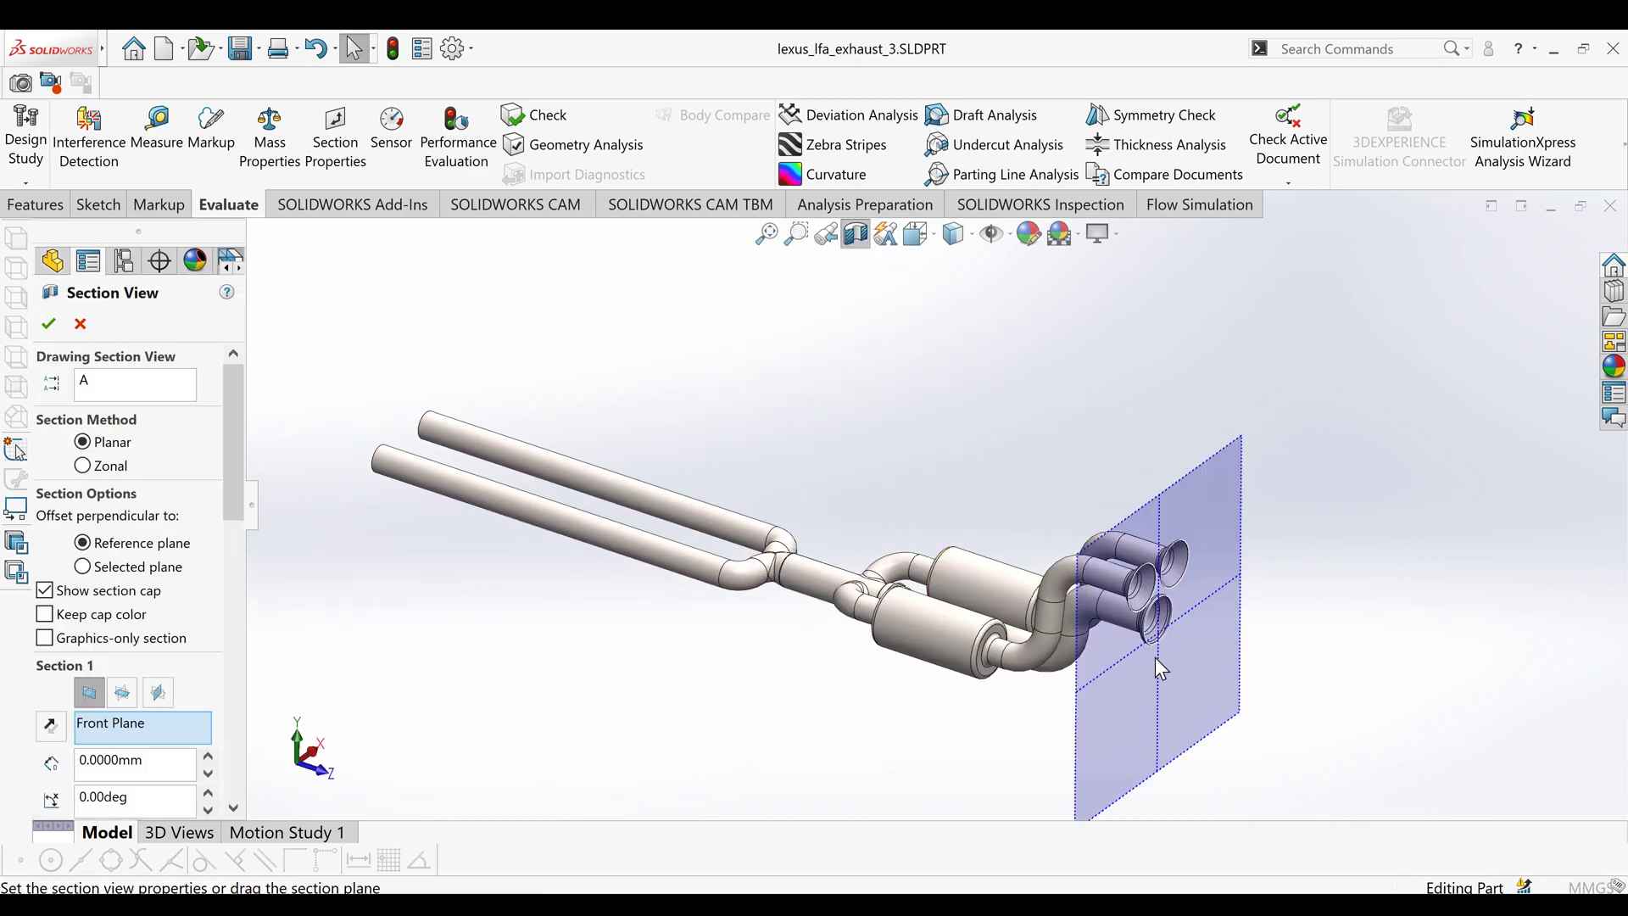
left_click(48, 323)
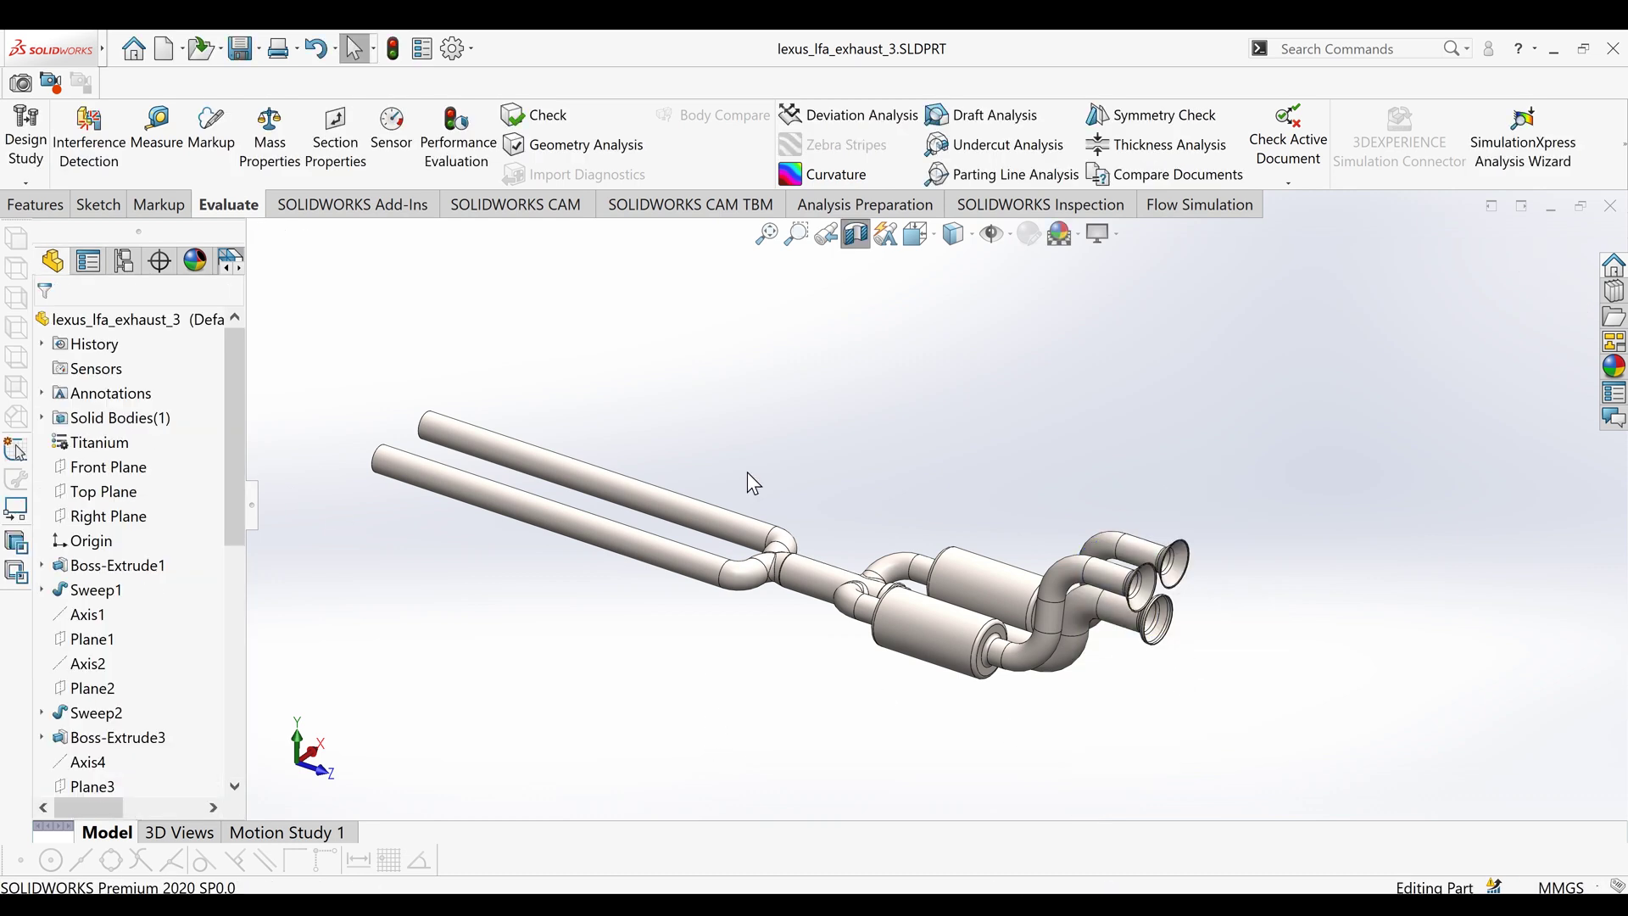
left_click(856, 234)
left_click(856, 234)
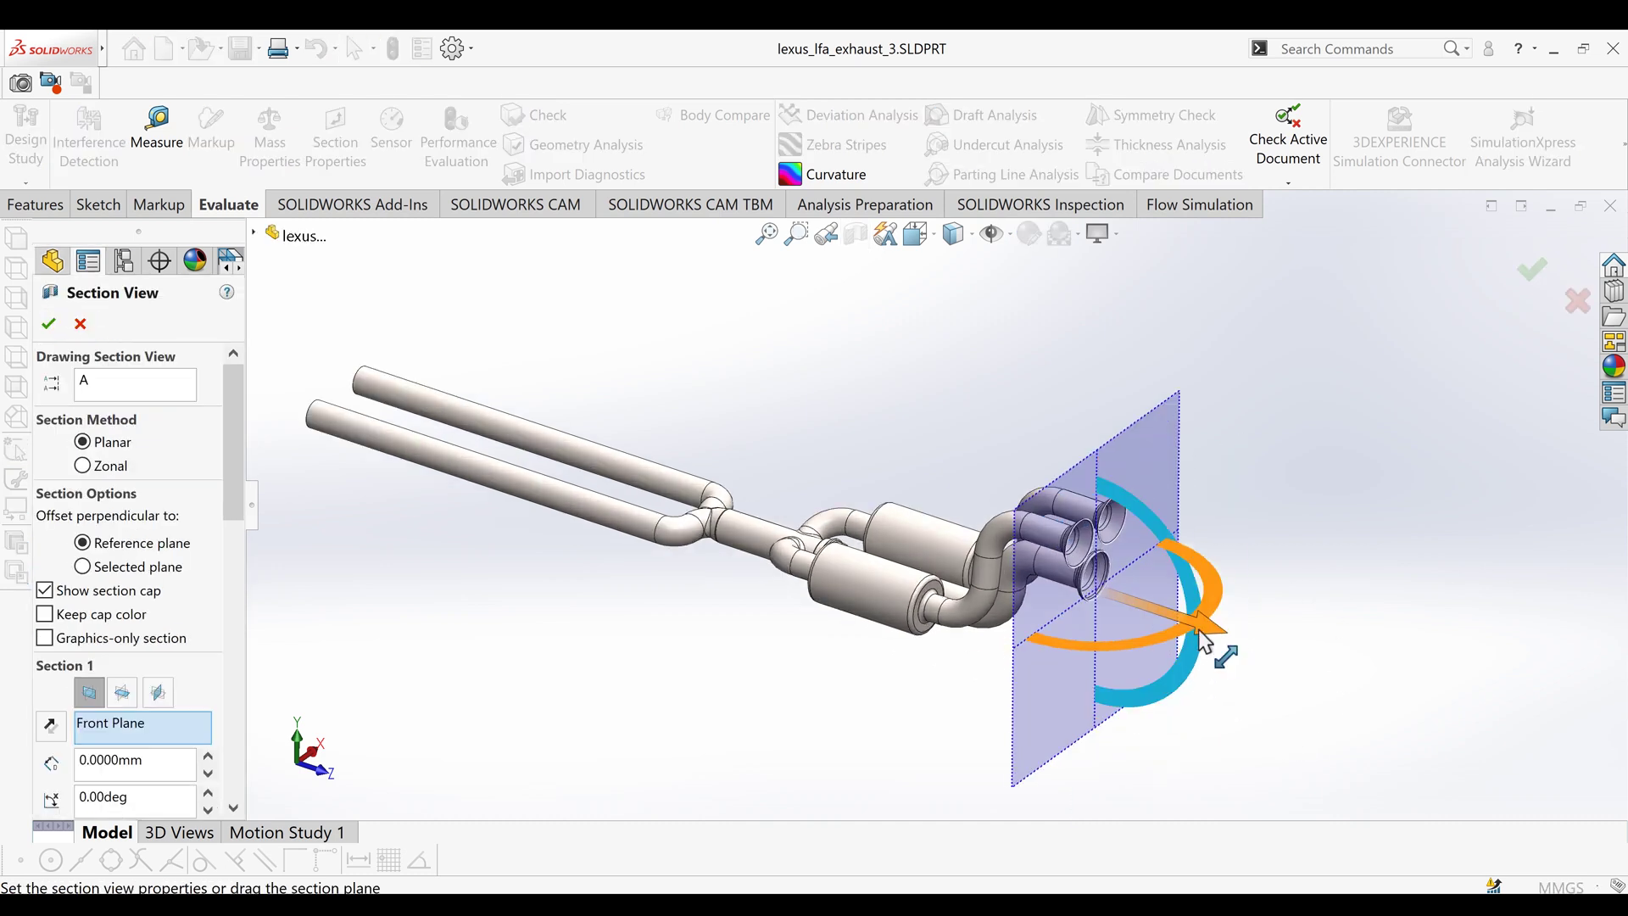
left_click_drag(1202, 632, 1360, 779)
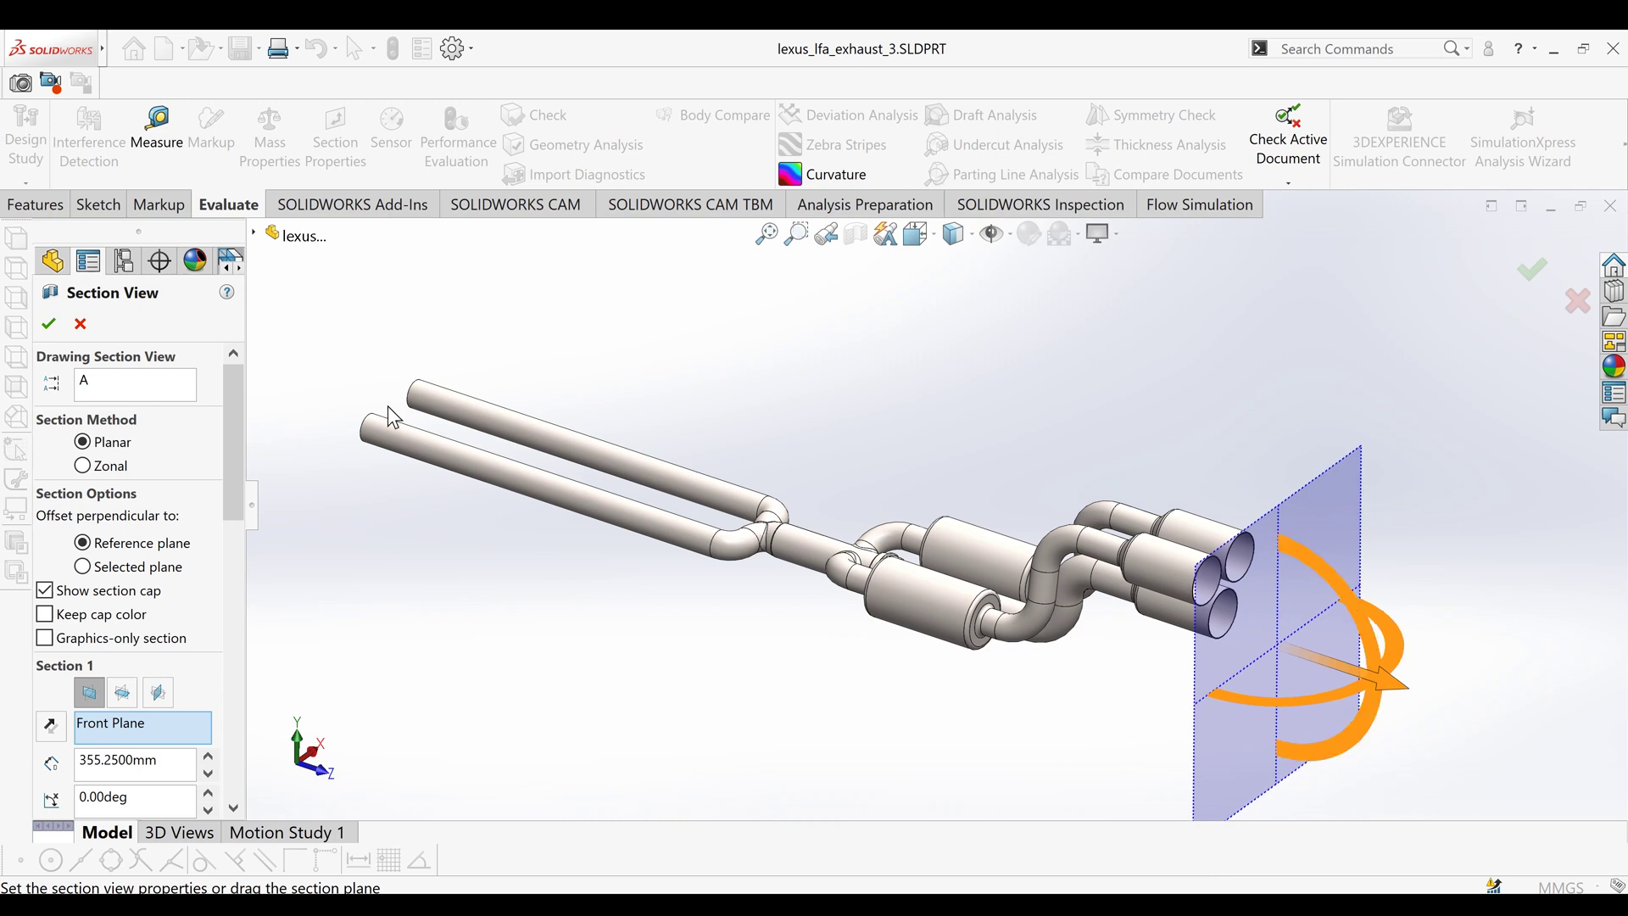
left_click(82, 323)
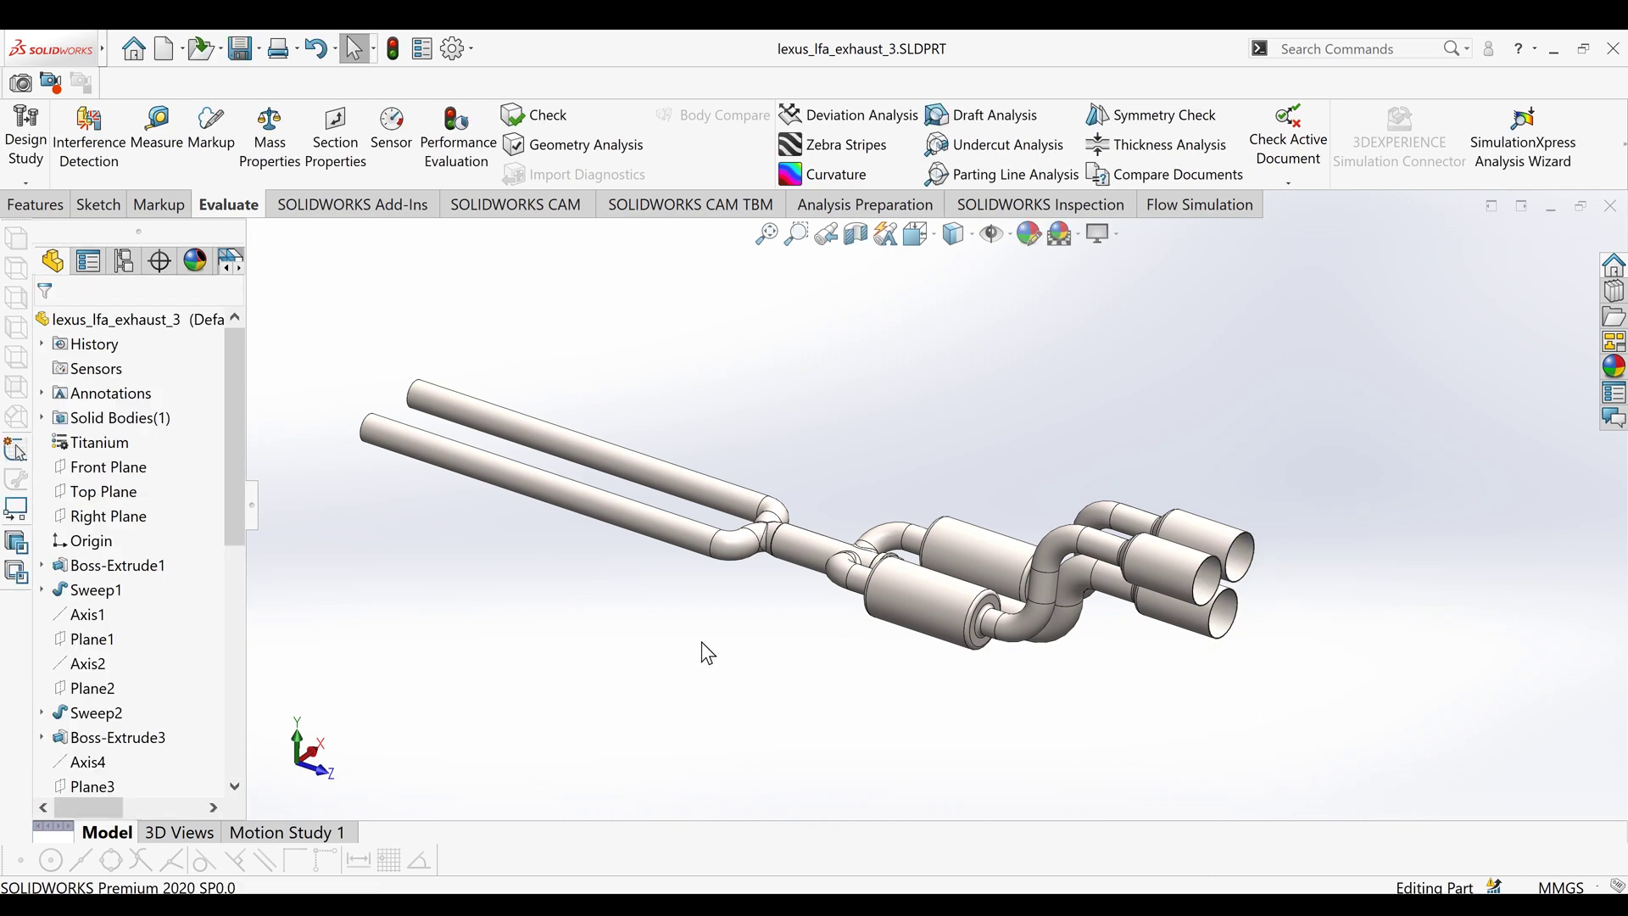
- Switch to lexus_lfa_exhaust_2.SLDPRT from the Open Documents switcher
key("ctrl+Tab")
key("ctrl+Tab")
left_click(907, 496)
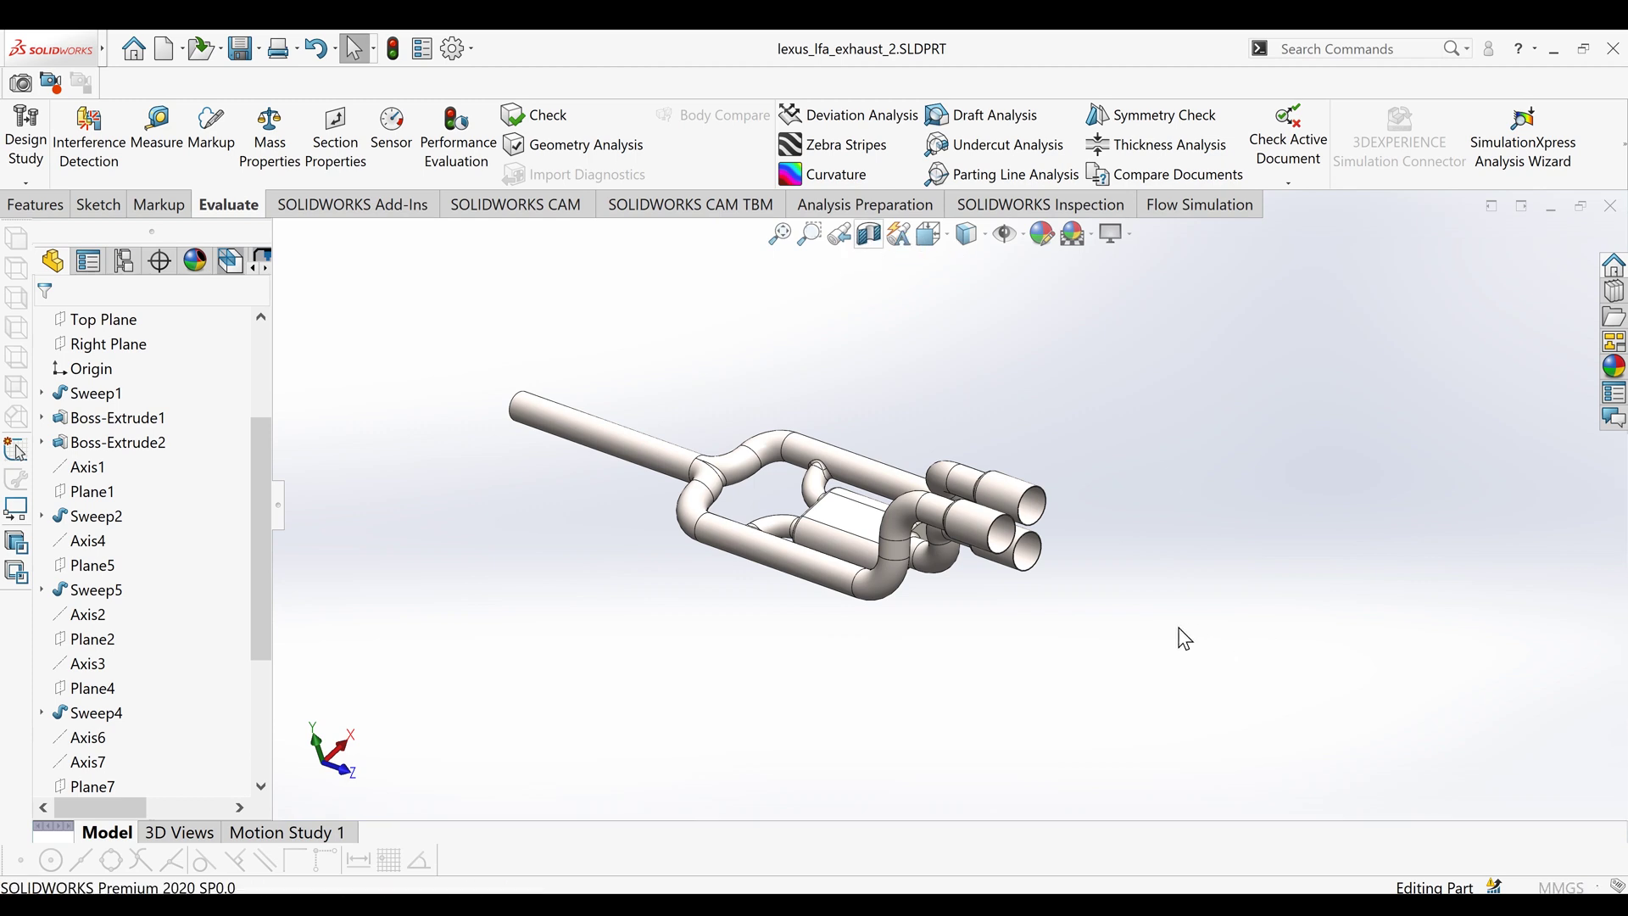
- Slide the Front Plane section back and forth through the exhaust_2 pipes to view their interiors
middle_click_drag(1059, 542, 897, 403)
left_click_drag(1091, 596, 873, 556)
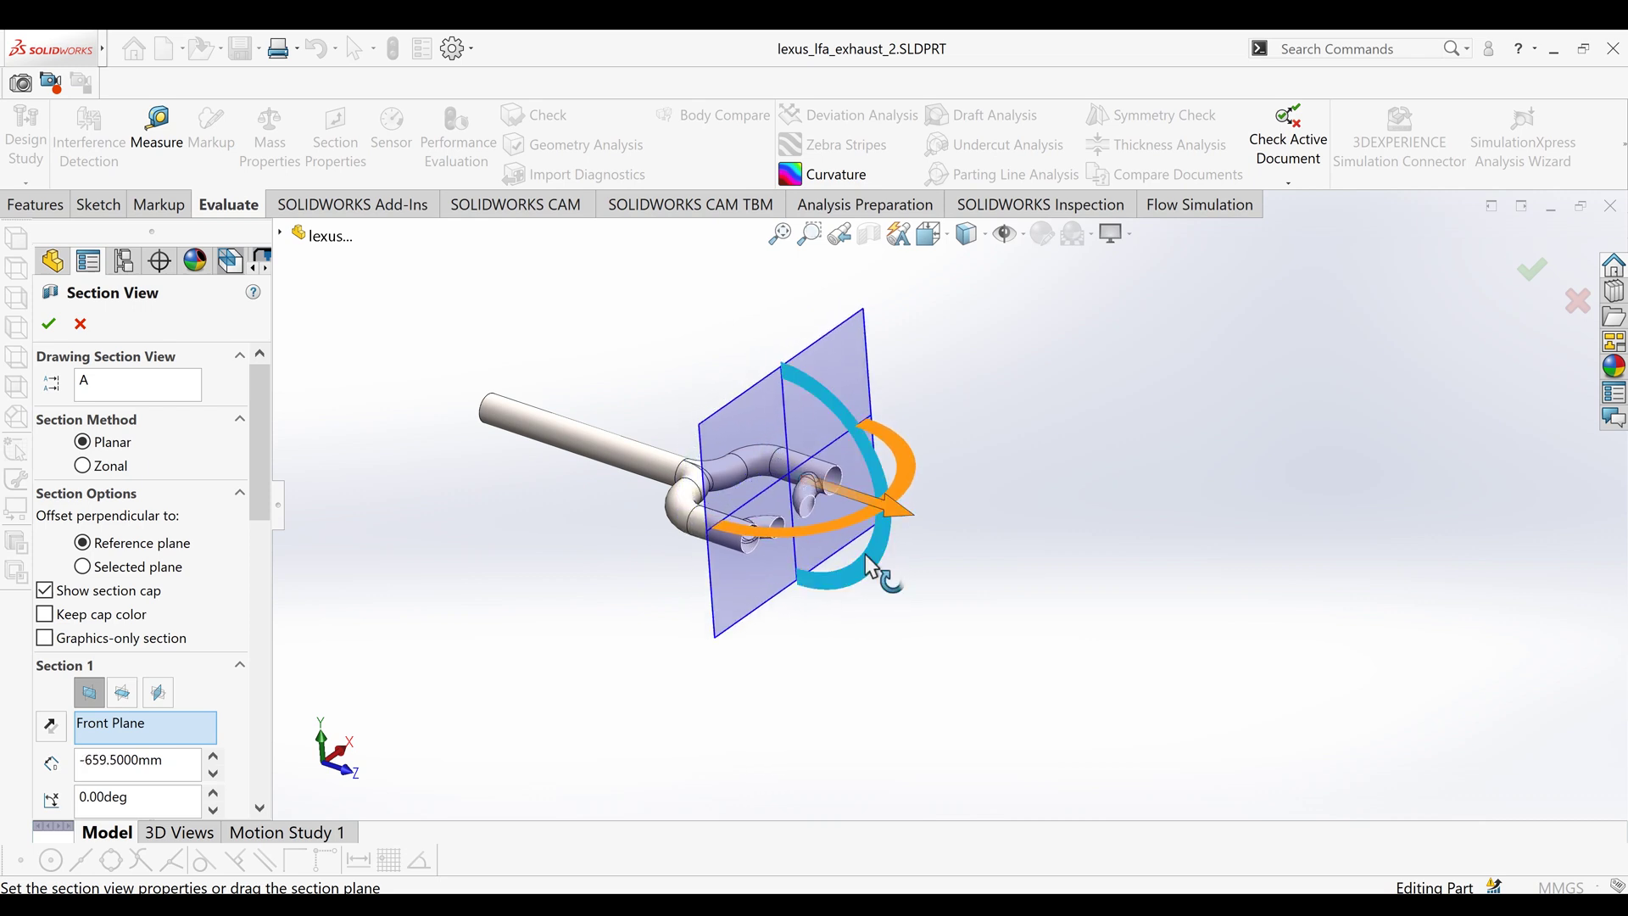
scroll(872, 562, "down", 3)
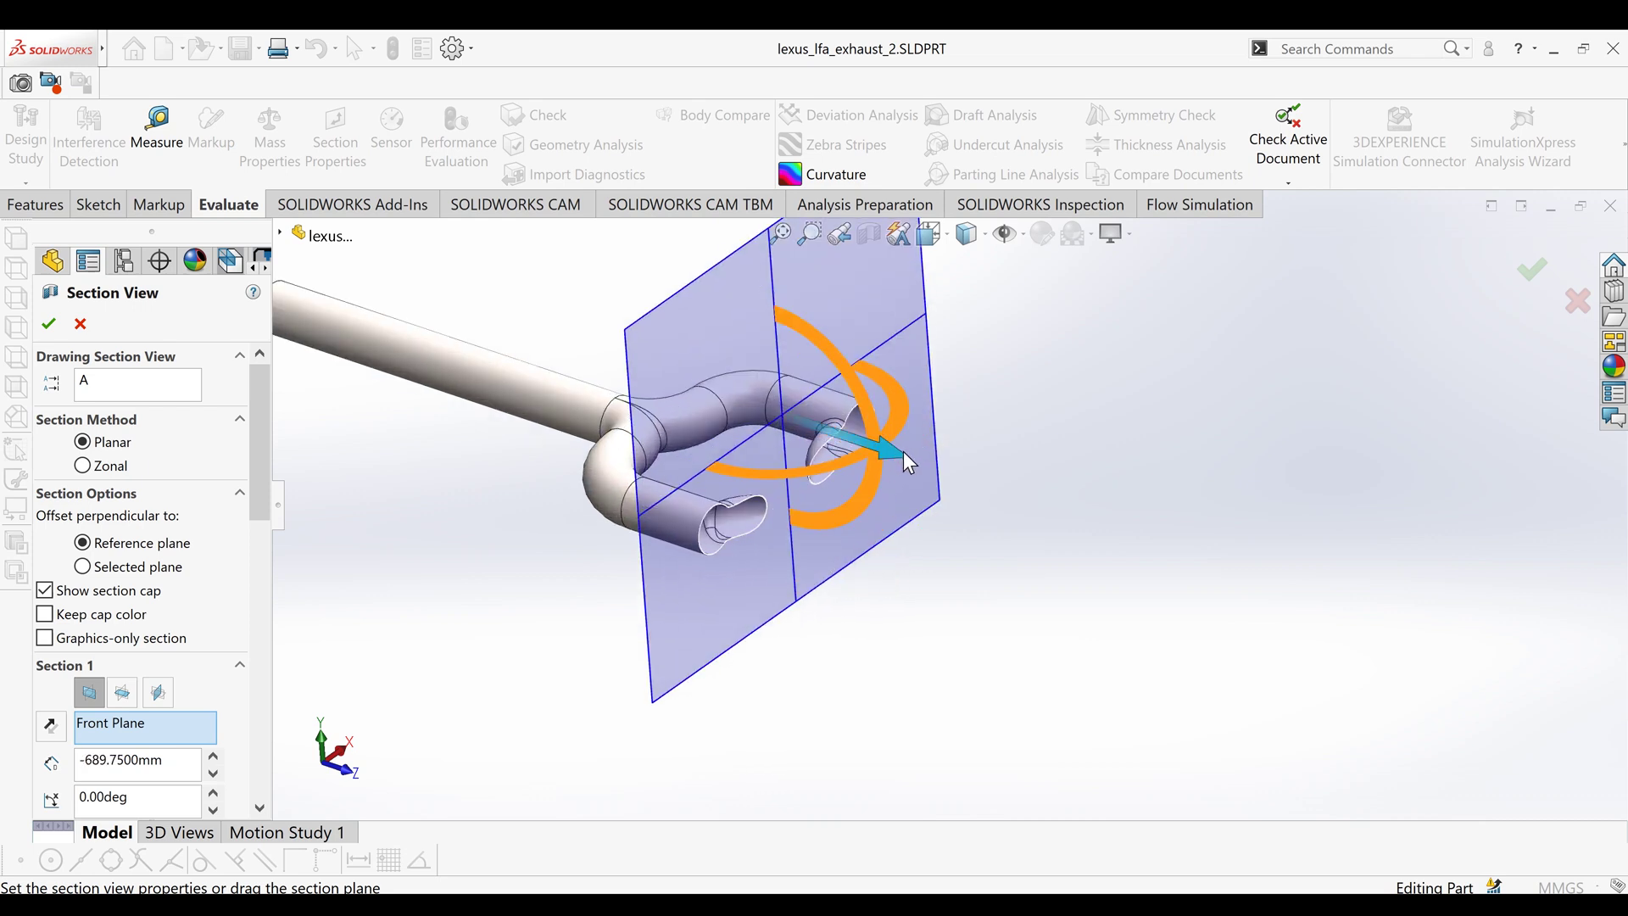
left_click_drag(905, 460, 1089, 542)
scroll(1028, 543, "up", 2)
middle_click_drag(1029, 543, 1007, 556)
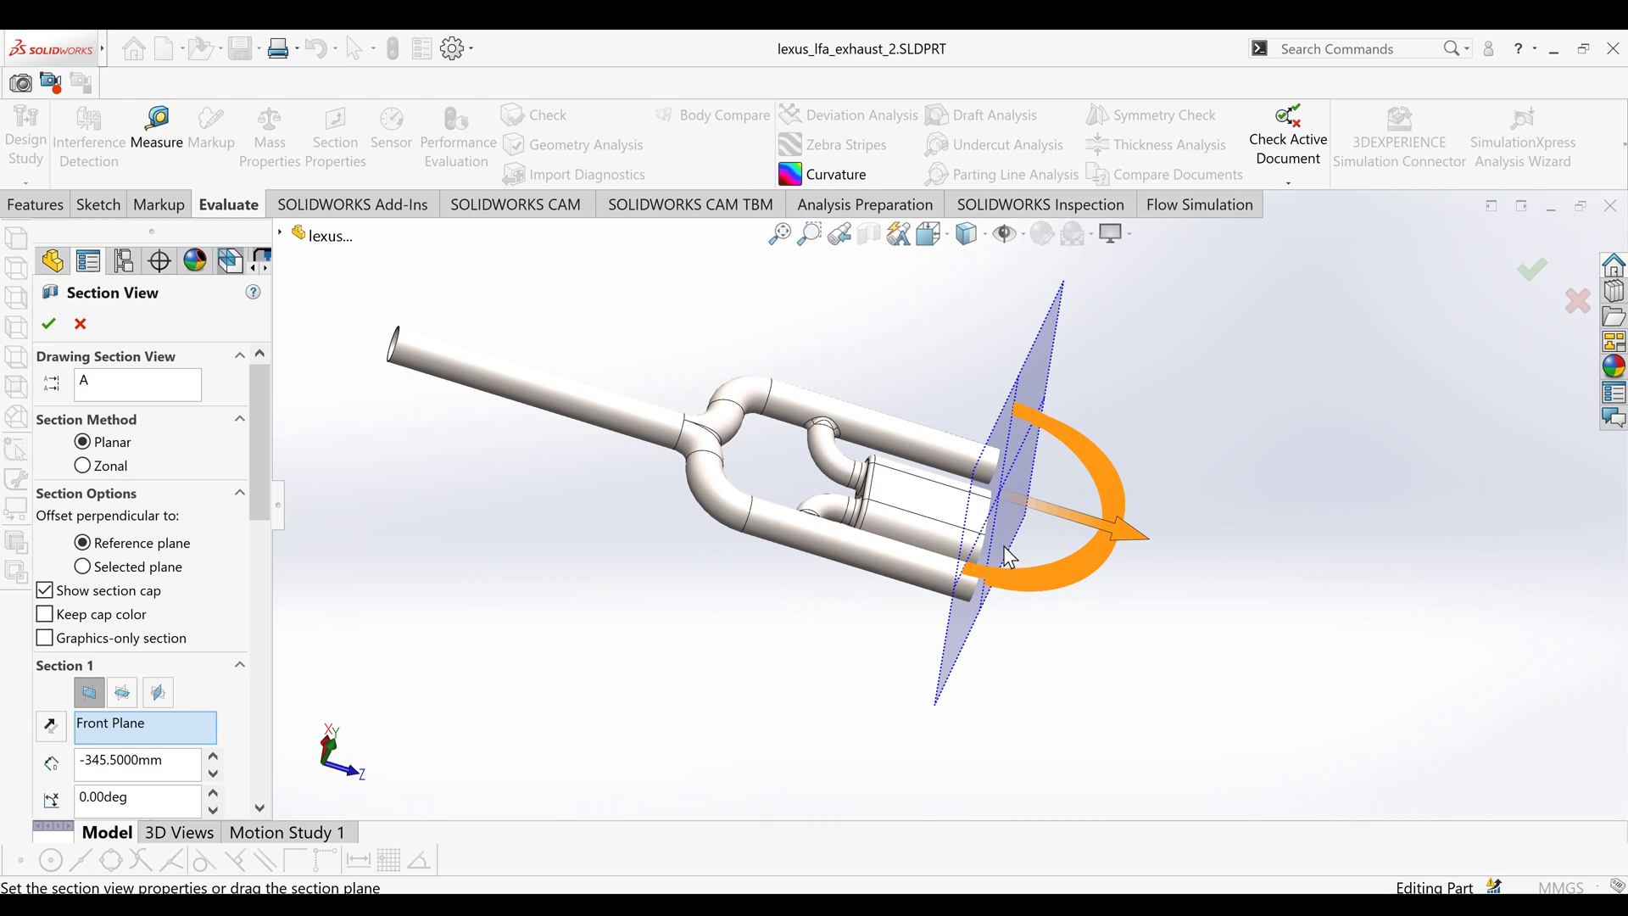
- Sweep the section toward the outlets, then cancel the section view without keeping a cut
middle_click_drag(1046, 607, 1065, 588)
left_click_drag(1106, 530, 1358, 600)
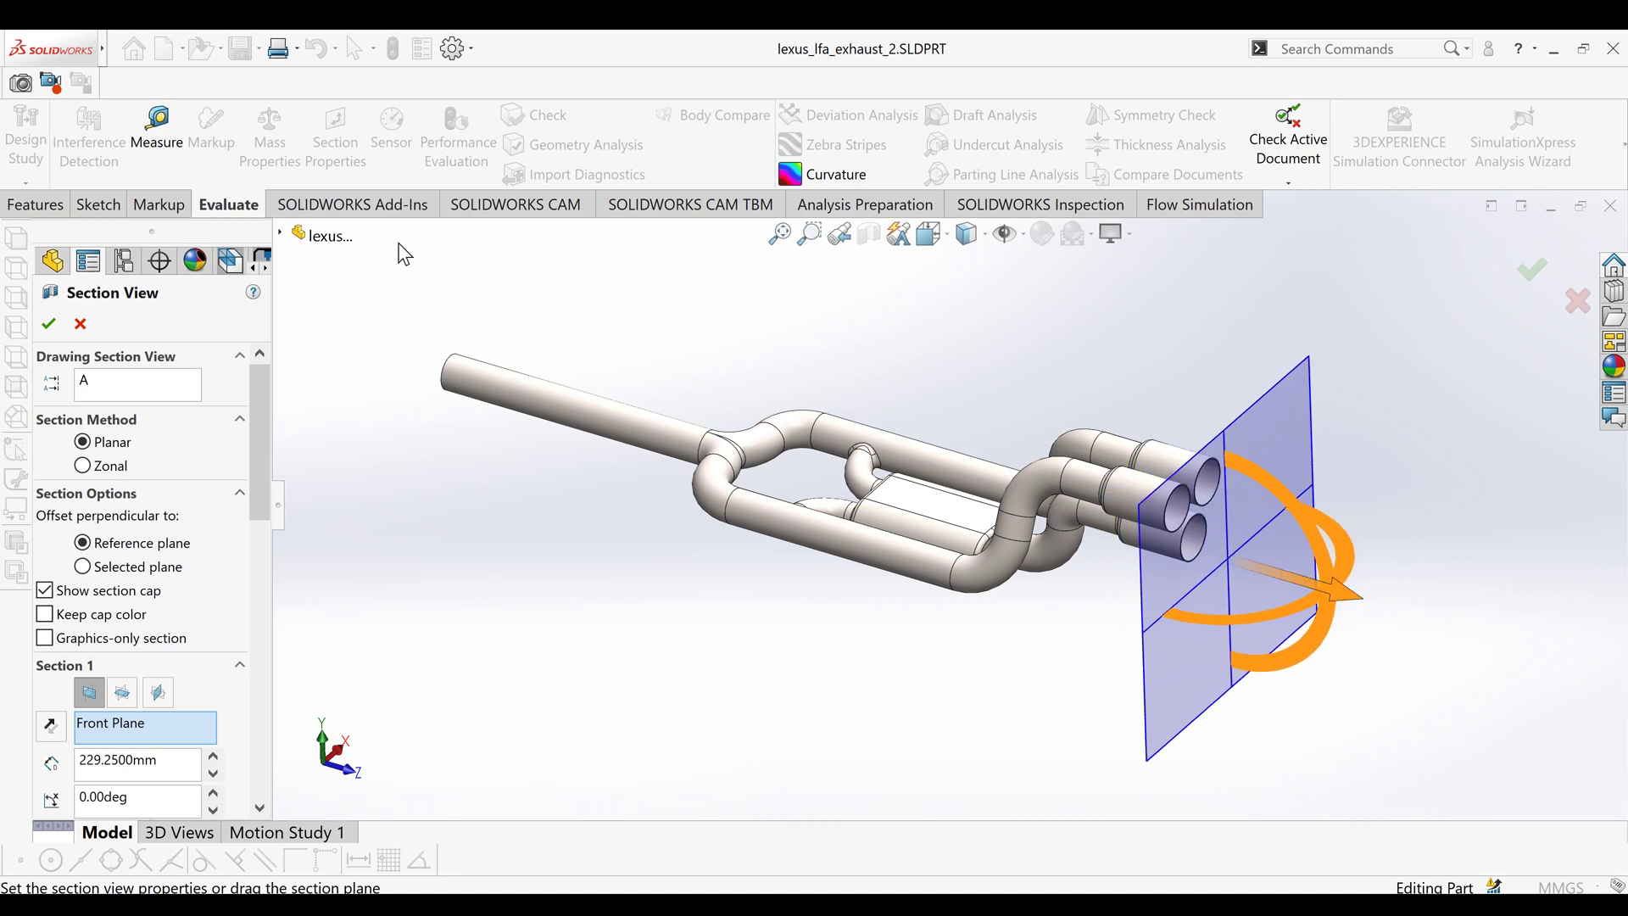
right_click(998, 329)
left_click(86, 337)
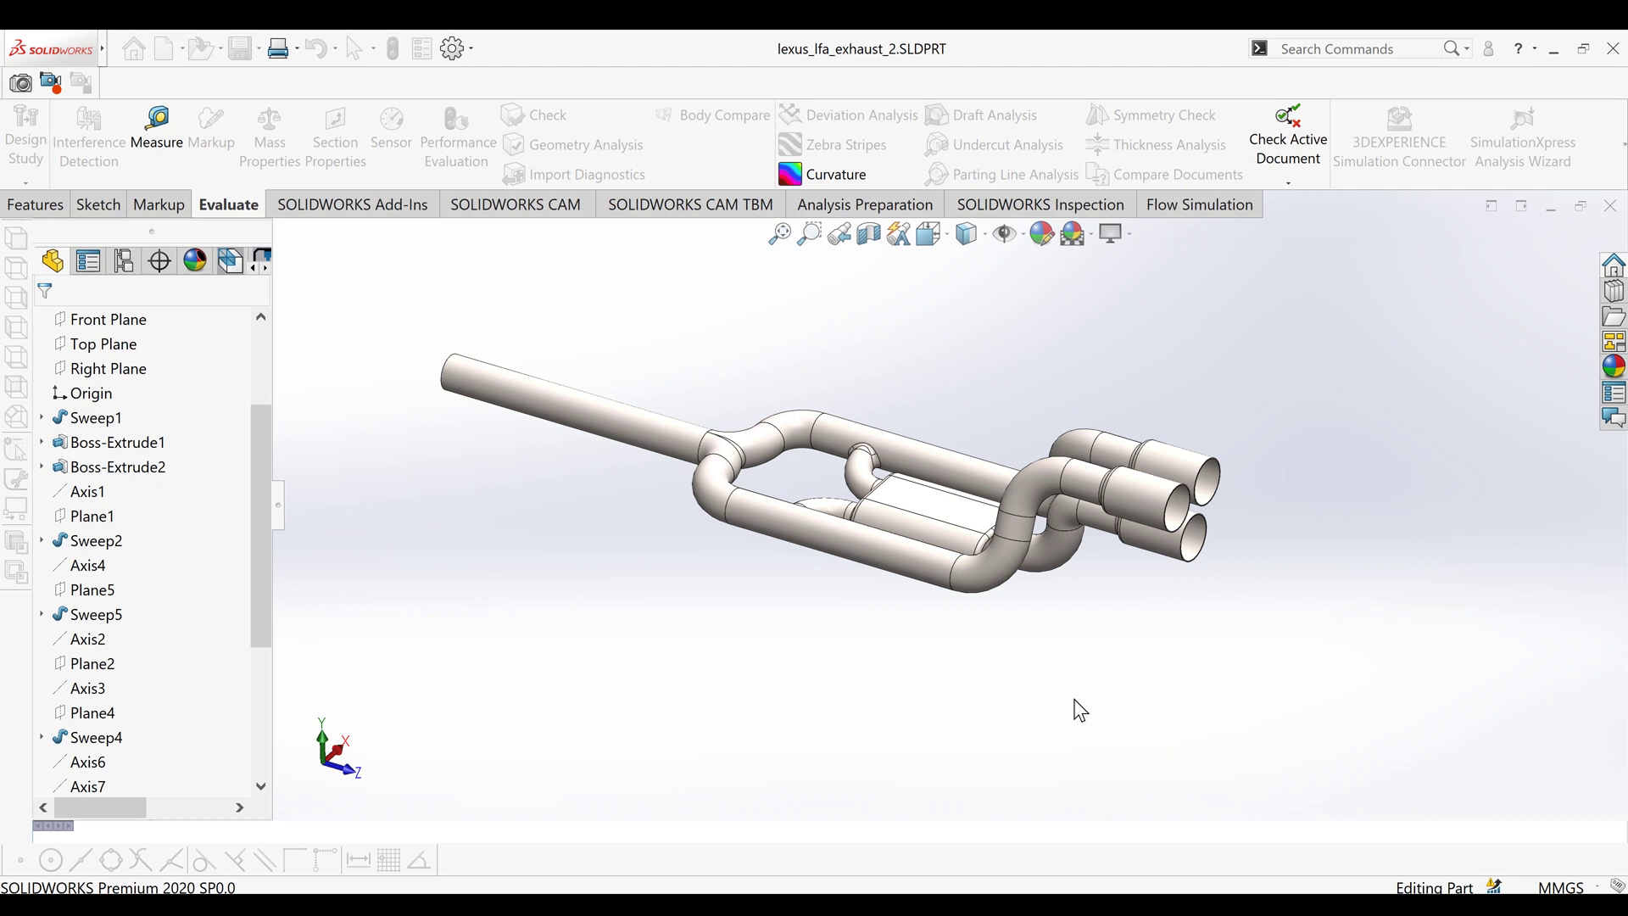
middle_click_drag(930, 462, 944, 581)
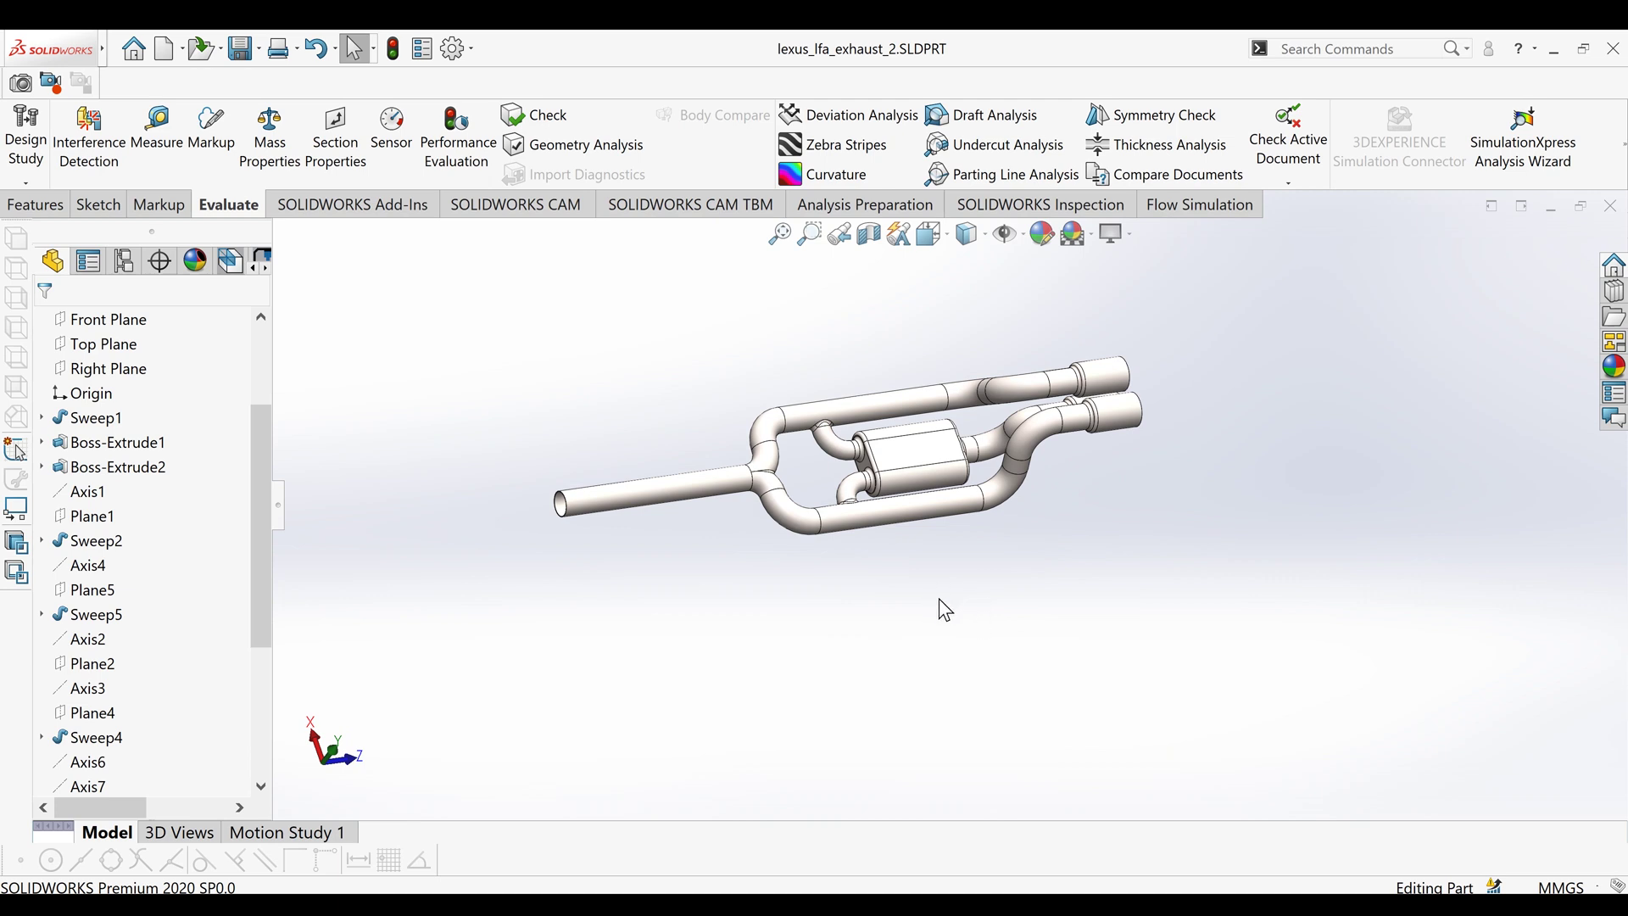
middle_click_drag(882, 480, 924, 567)
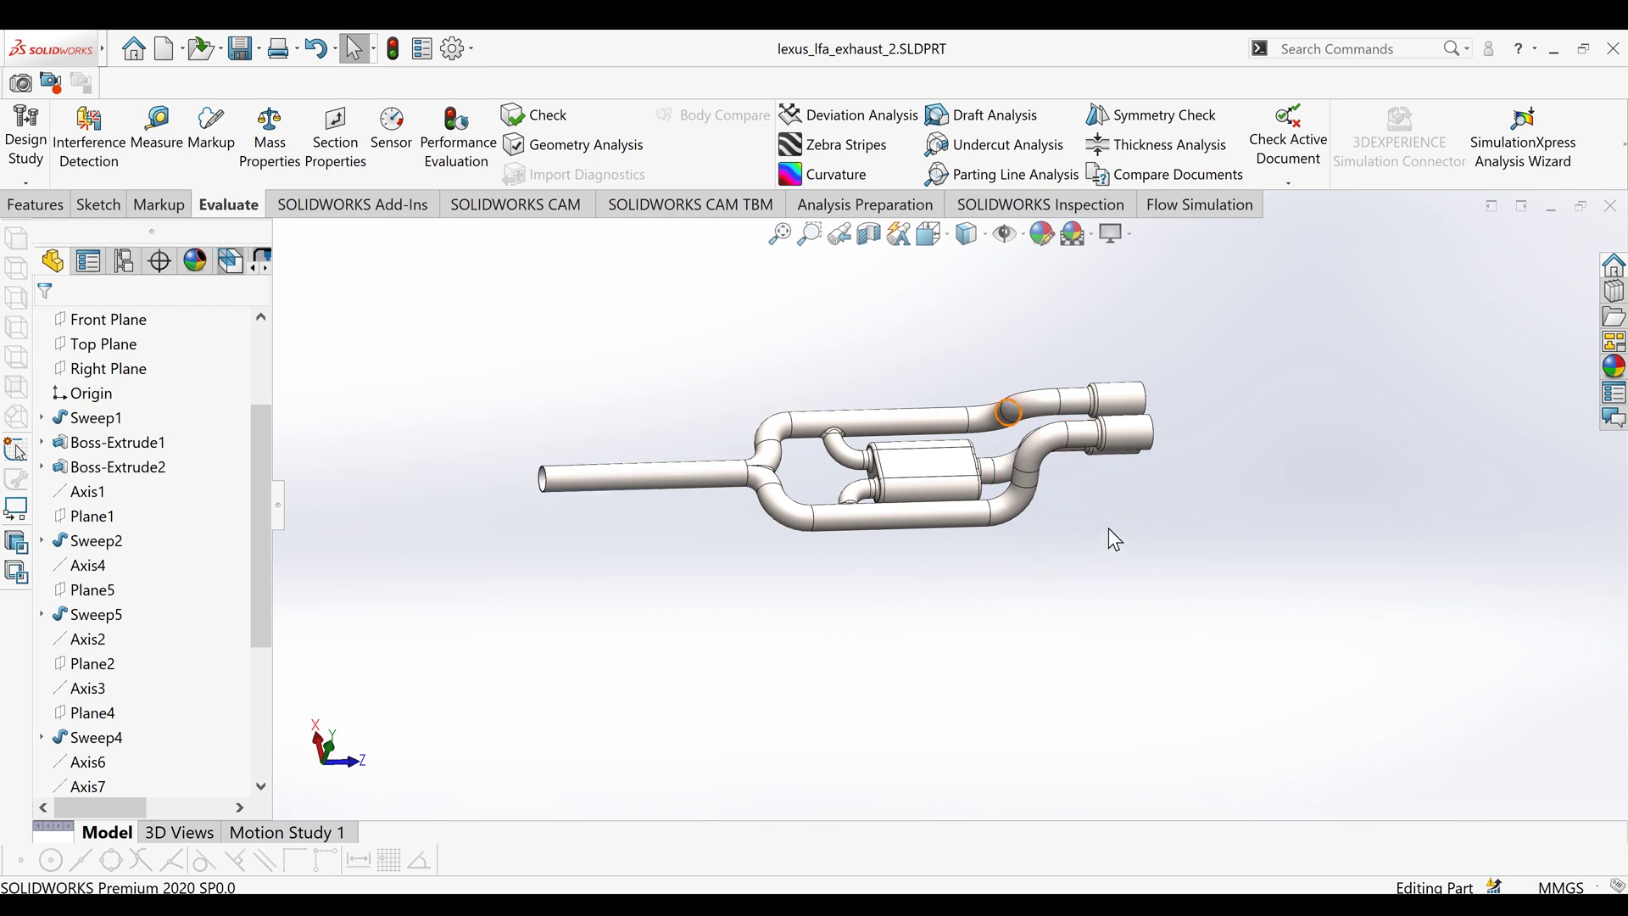
scroll(1081, 515, "up", 2)
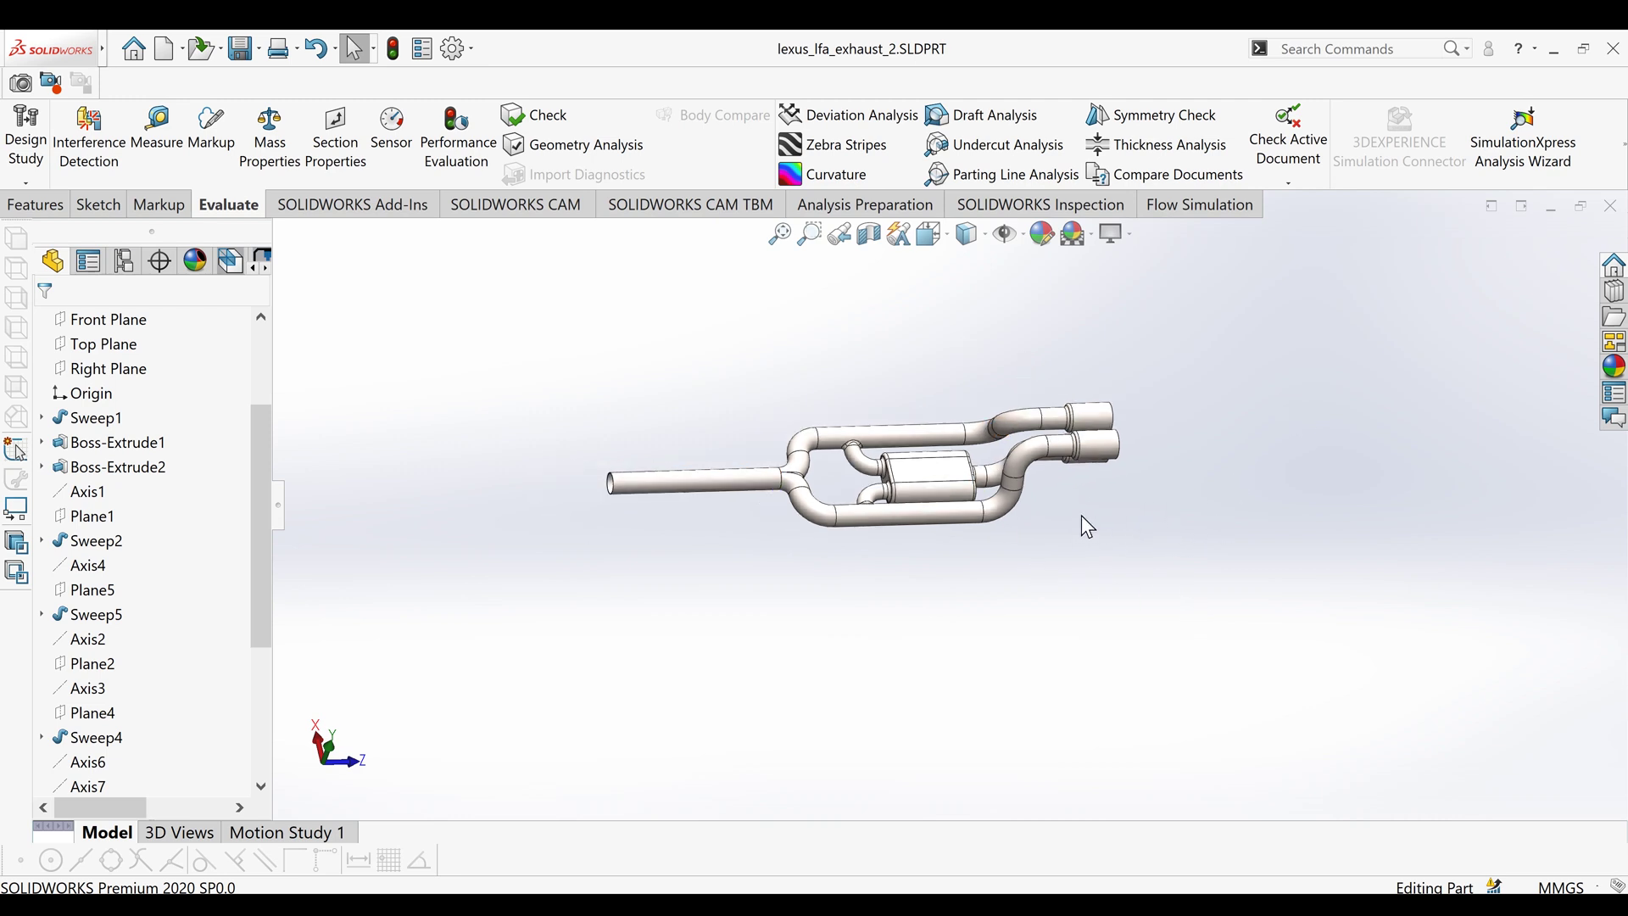
scroll(1009, 519, "down", 2)
middle_click_drag(973, 506, 872, 477)
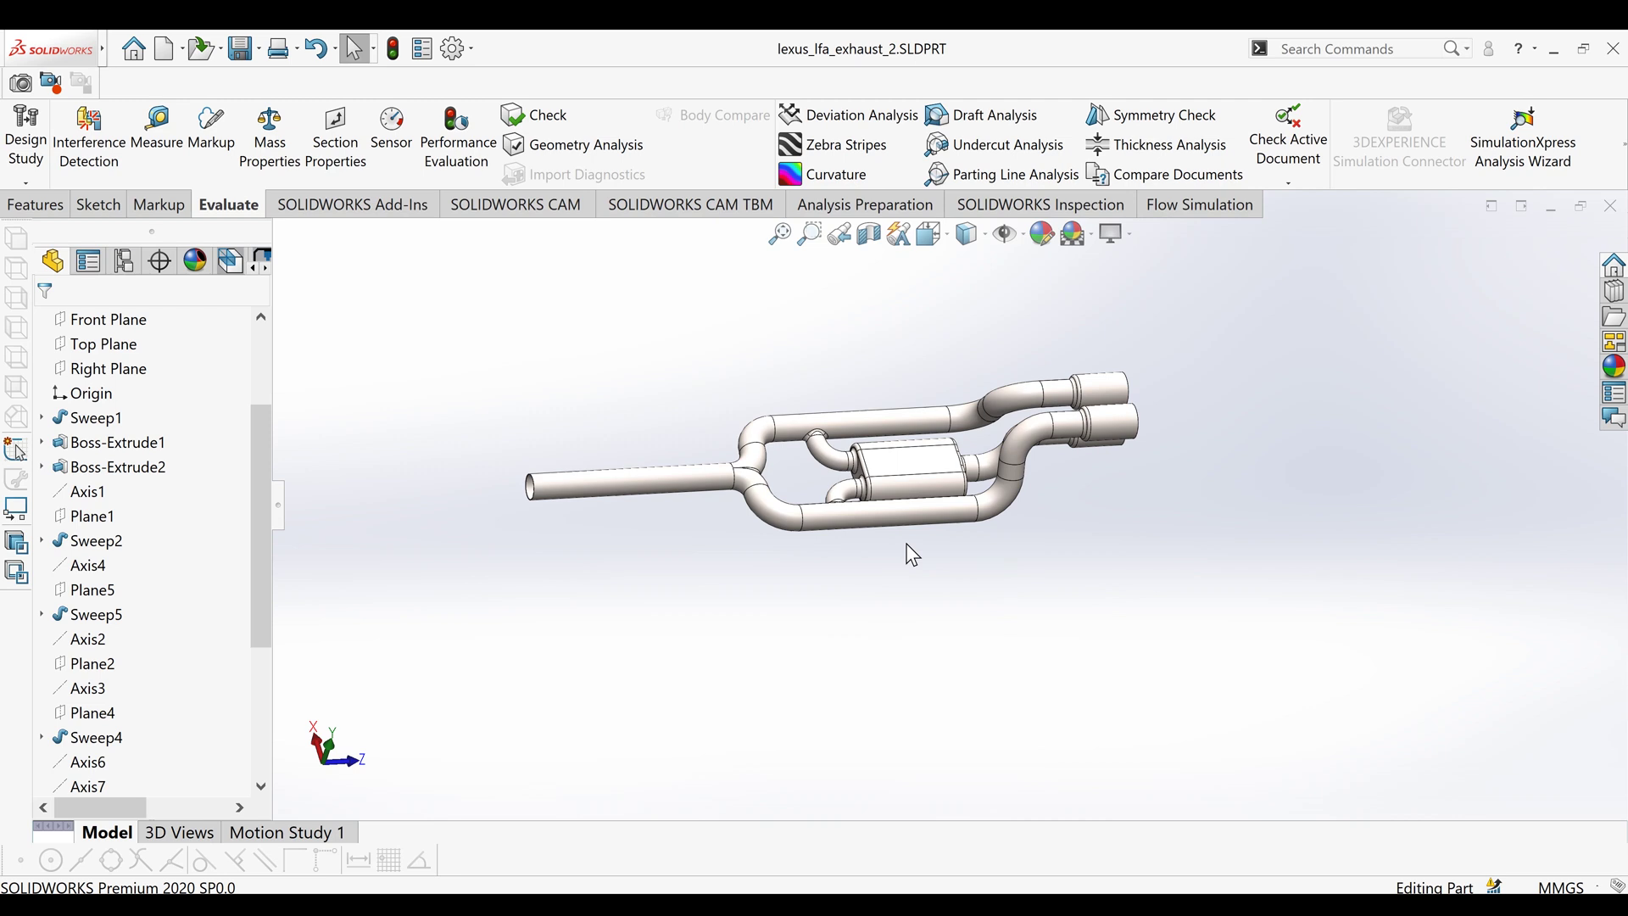
middle_click_drag(911, 554, 1279, 354)
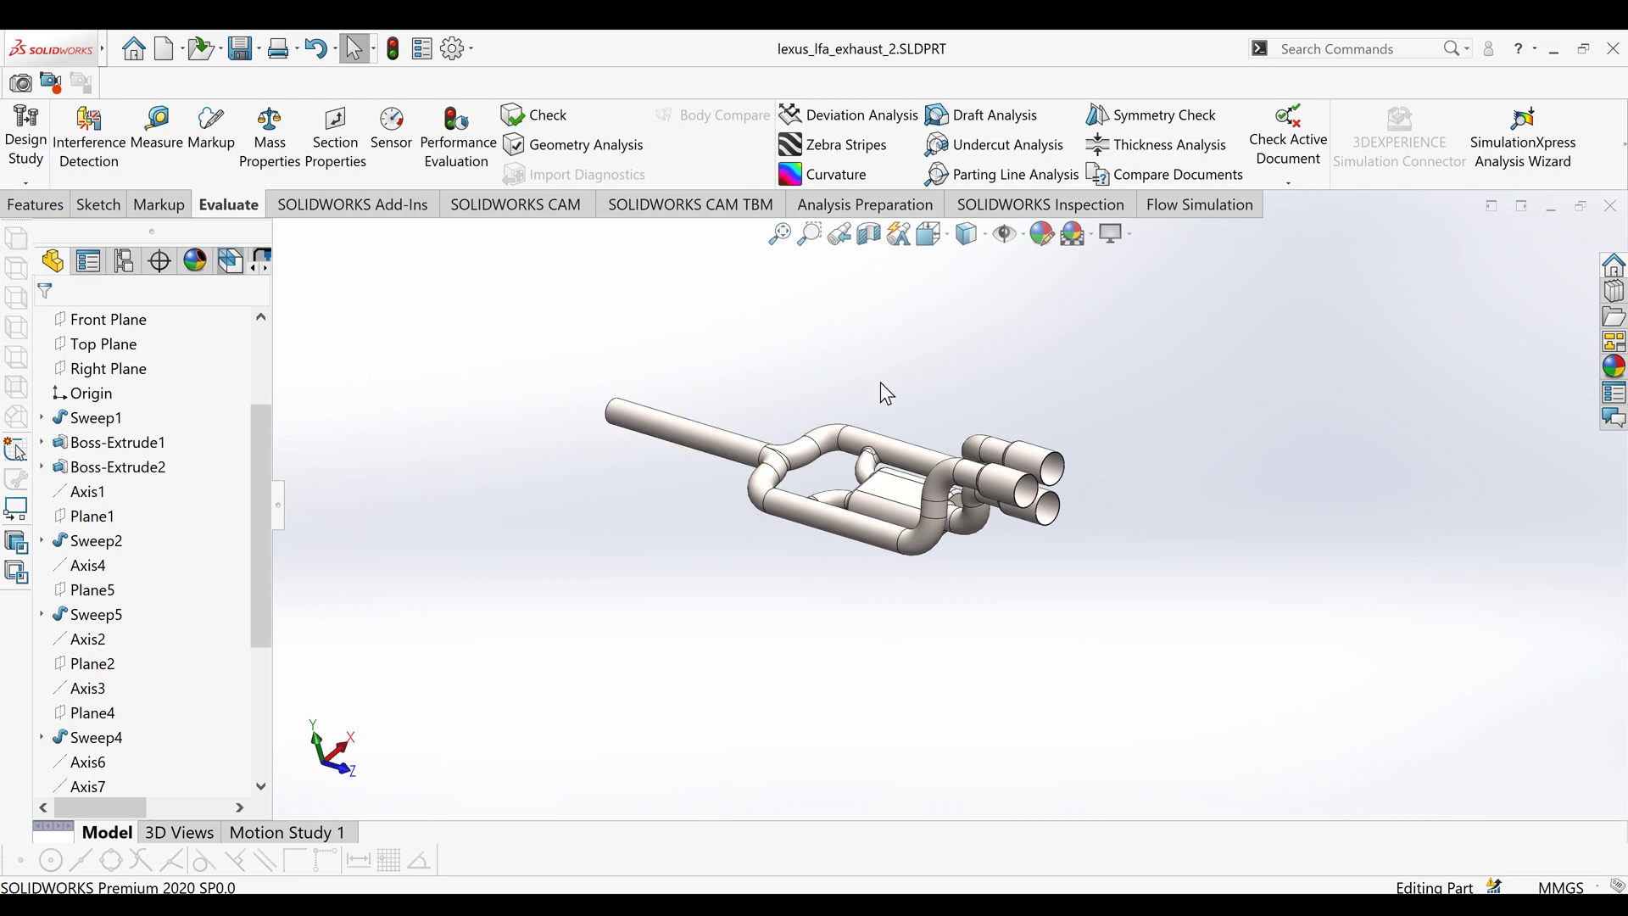
mouse_move(886, 394)
middle_mouse_down()
mouse_move(945, 439)
mouse_move(952, 363)
mouse_move(873, 399)
middle_mouse_up()
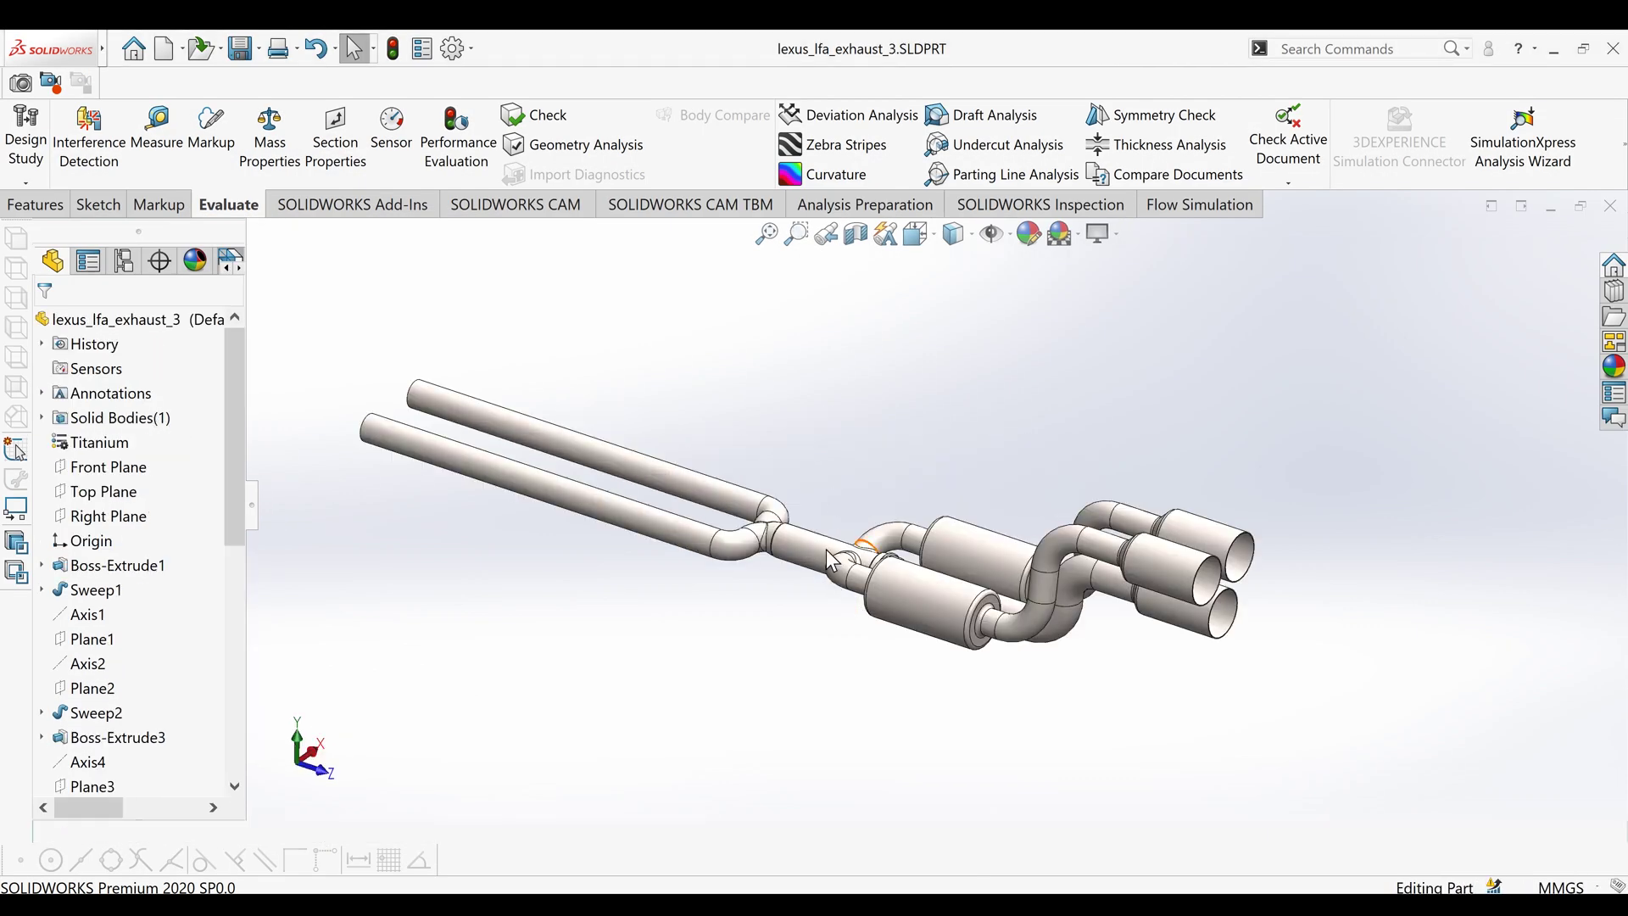
- Orbit and zoom the exhaust_3 model round to a top-down view of its pipe layout
middle_click_drag(898, 526, 990, 676)
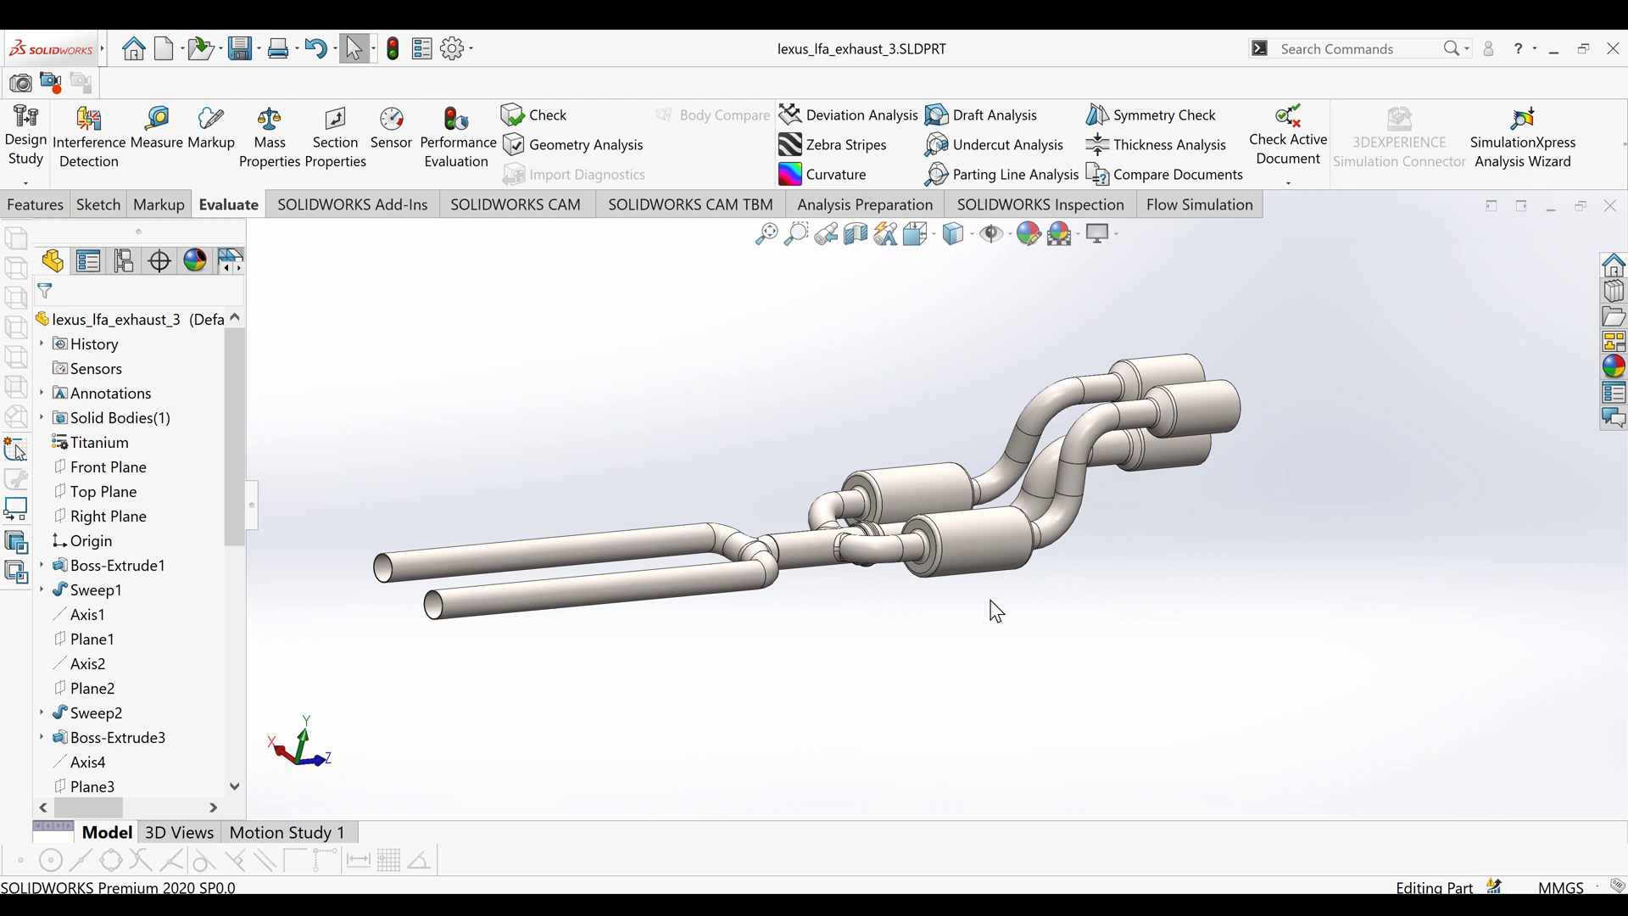
scroll(996, 610, "up", 2)
middle_click_drag(914, 415, 941, 653)
middle_click_drag(1157, 407, 941, 405)
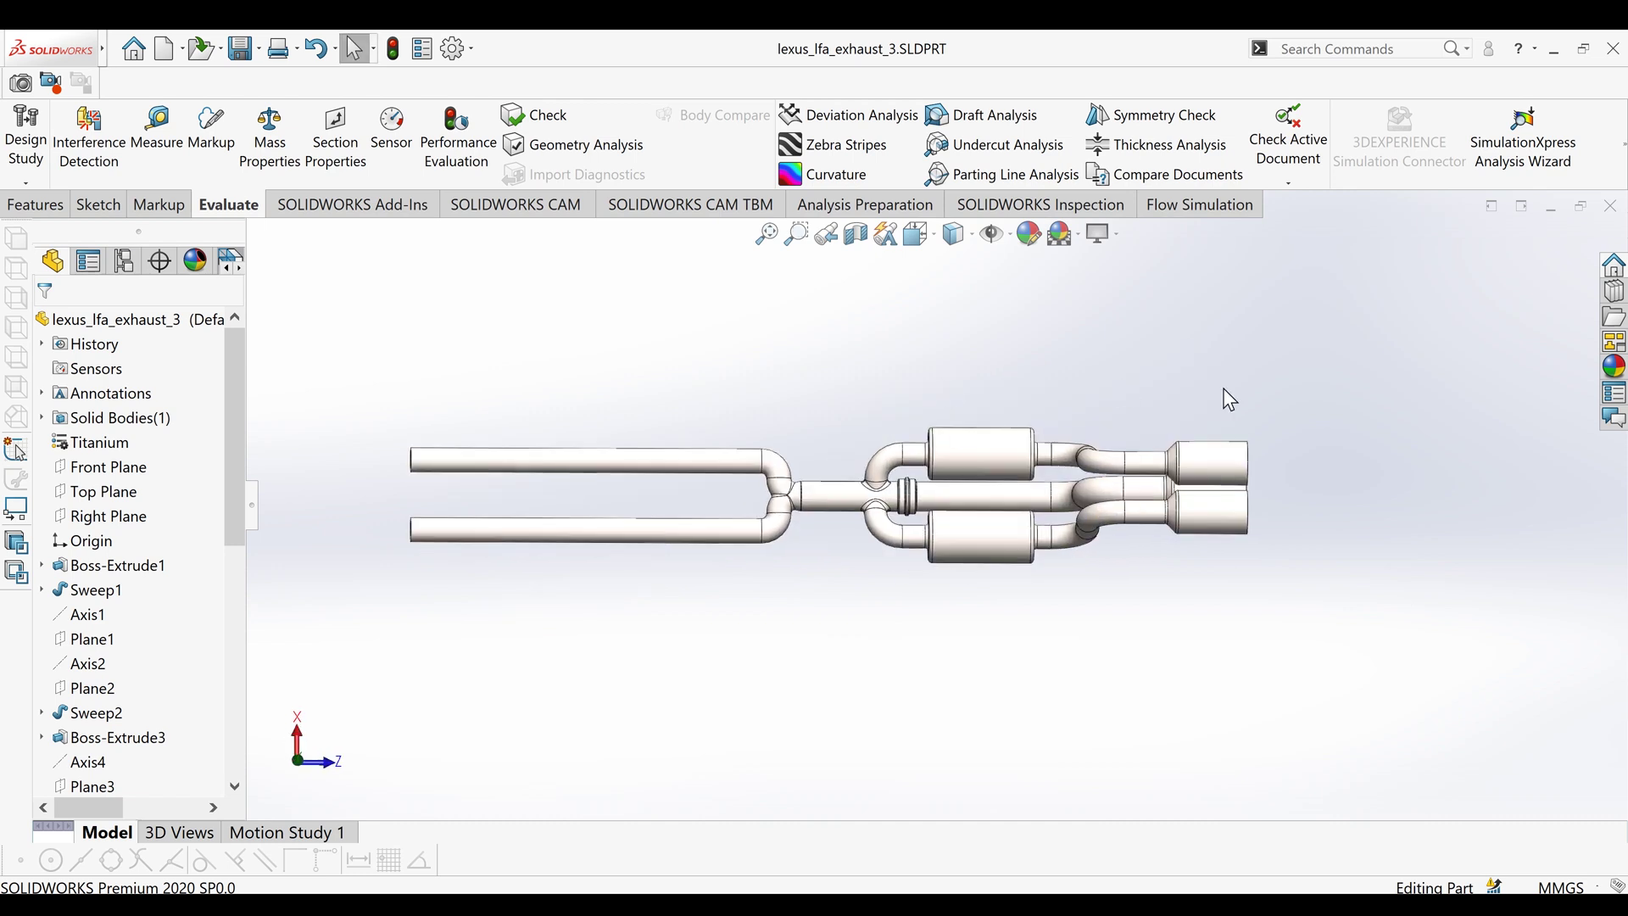
- Zoom in on the centre pipe's ringed flange joint, then tilt to an angled view of the tailpipes
scroll(795, 513, "down", 3)
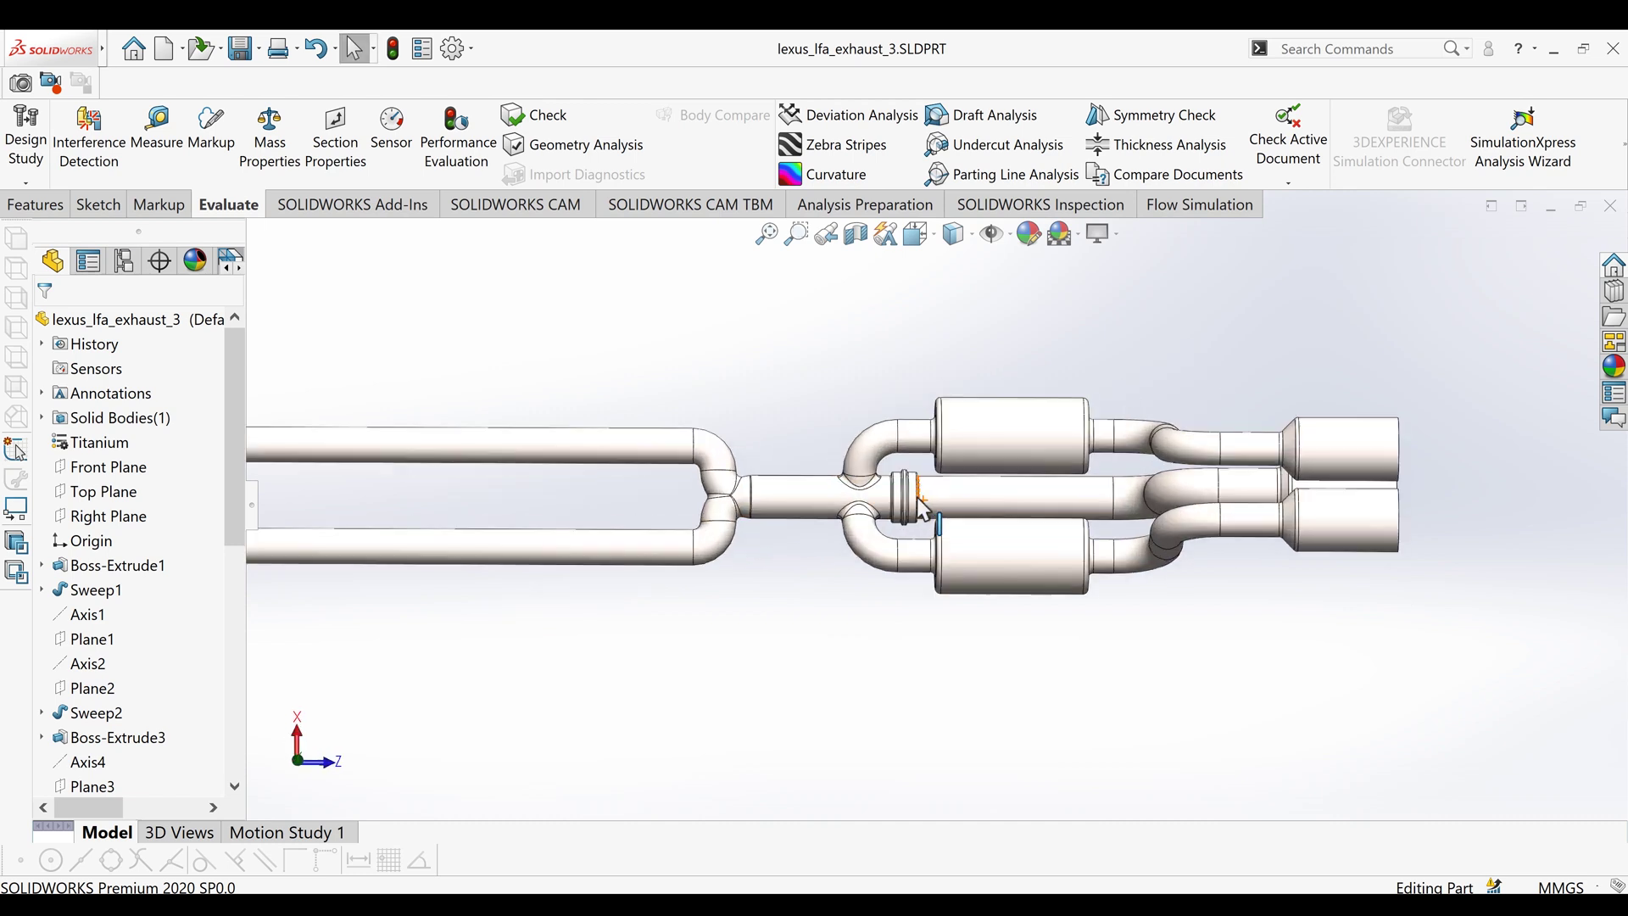
scroll(806, 431, "down", 3)
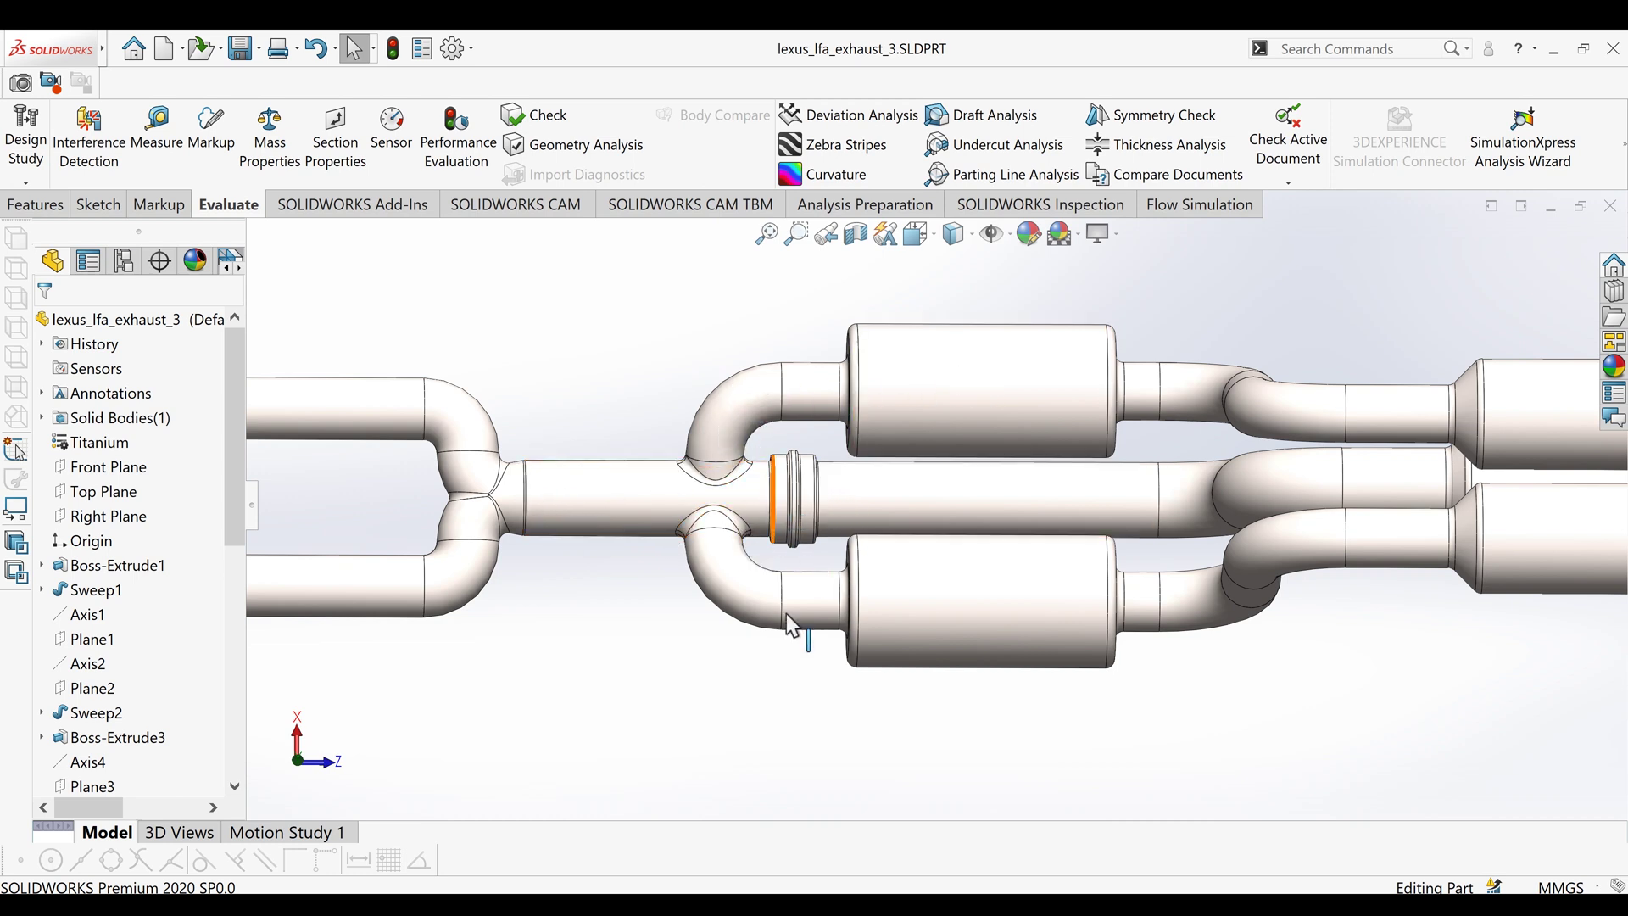
scroll(897, 661, "up", 3)
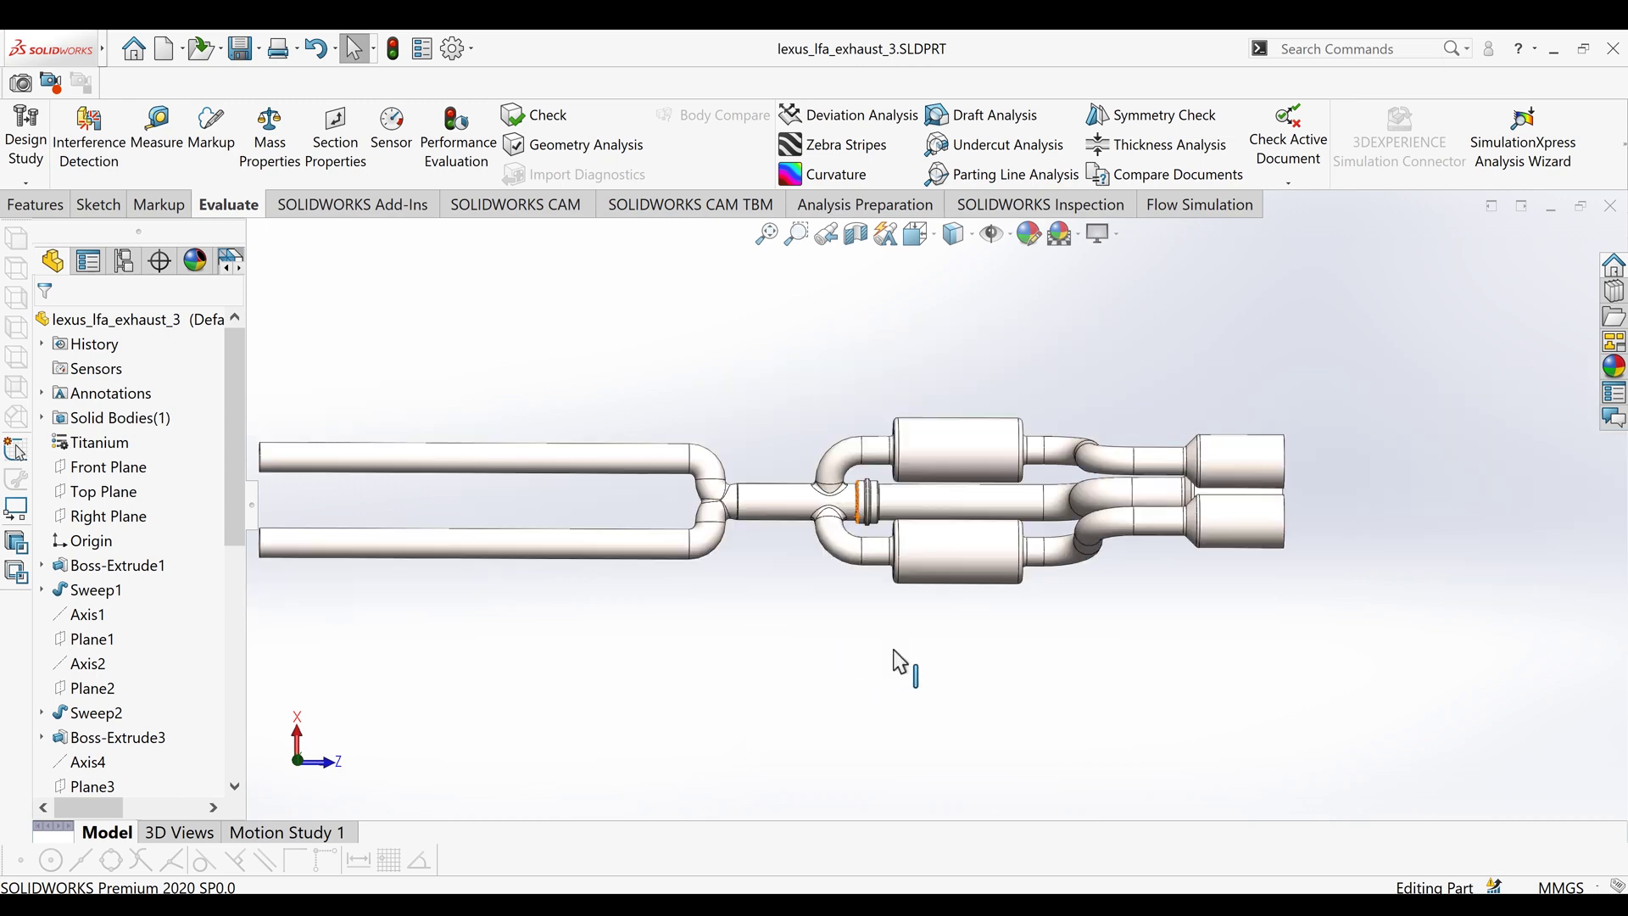
scroll(943, 585, "down", 3)
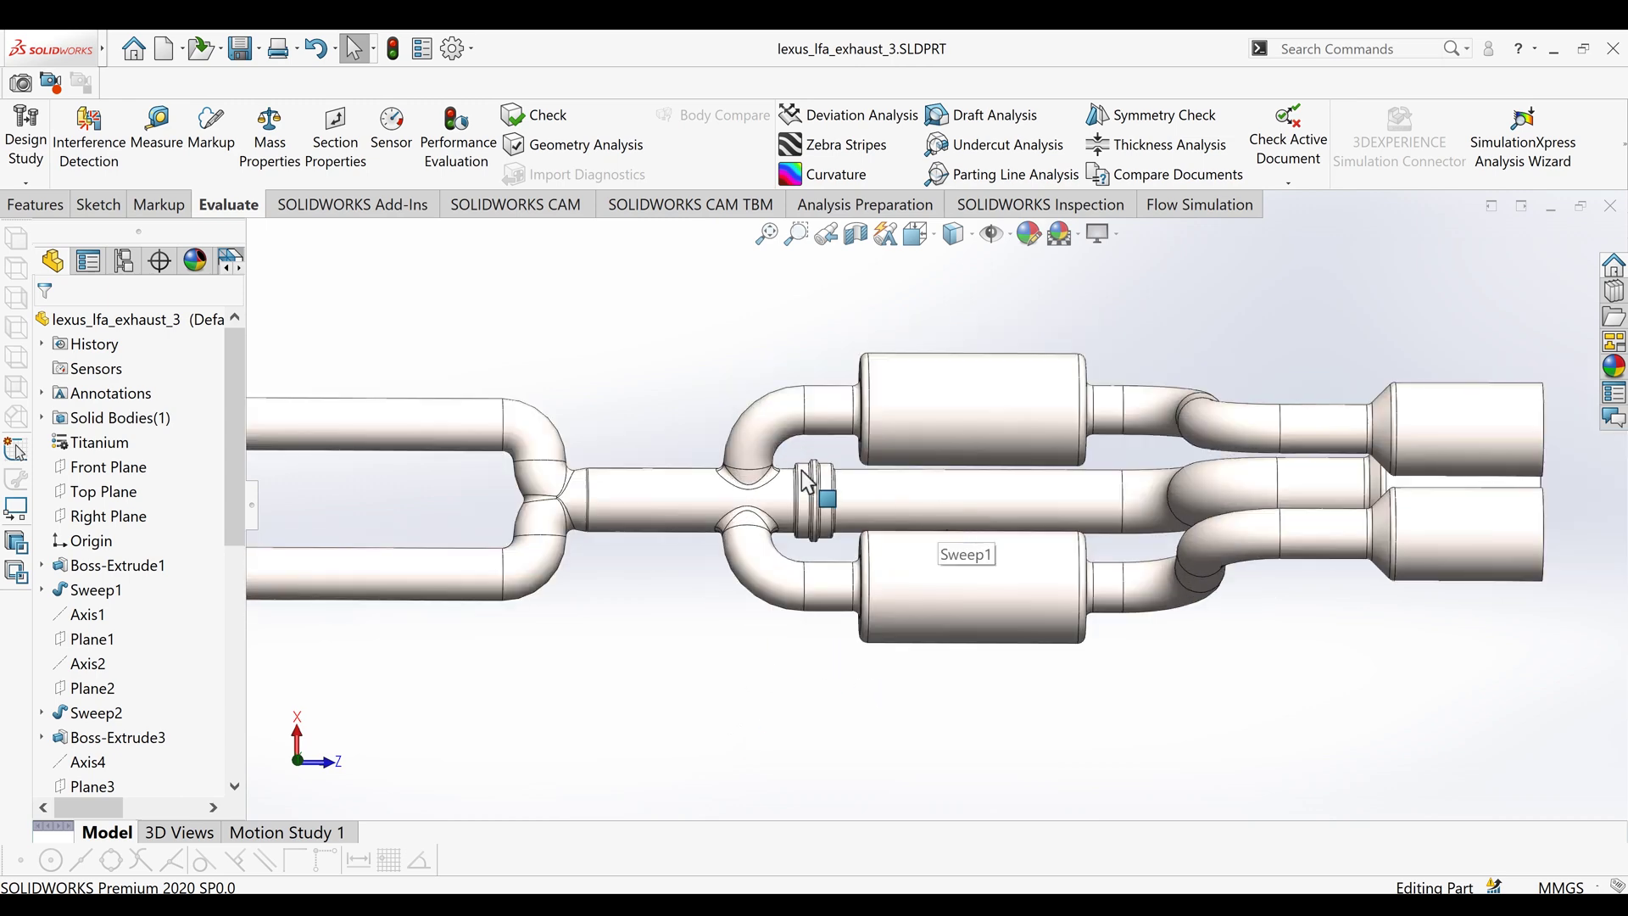
scroll(728, 420, "down", 2)
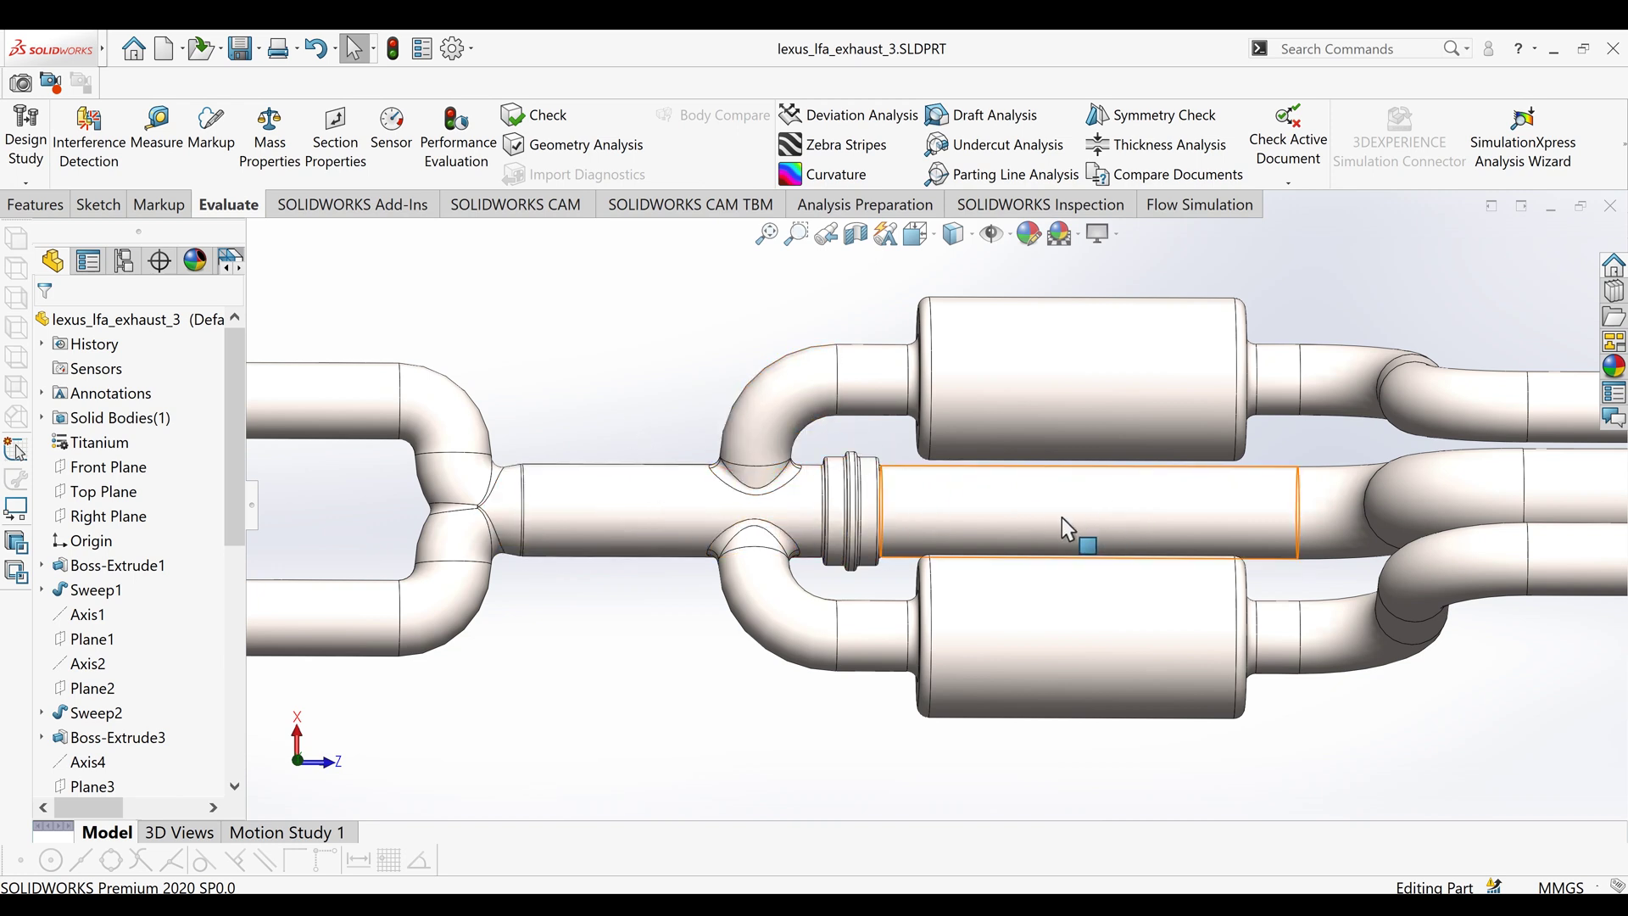
scroll(1060, 513, "up", 4)
middle_click_drag(1043, 618, 817, 348)
scroll(780, 538, "down", 3)
scroll(938, 647, "up", 3)
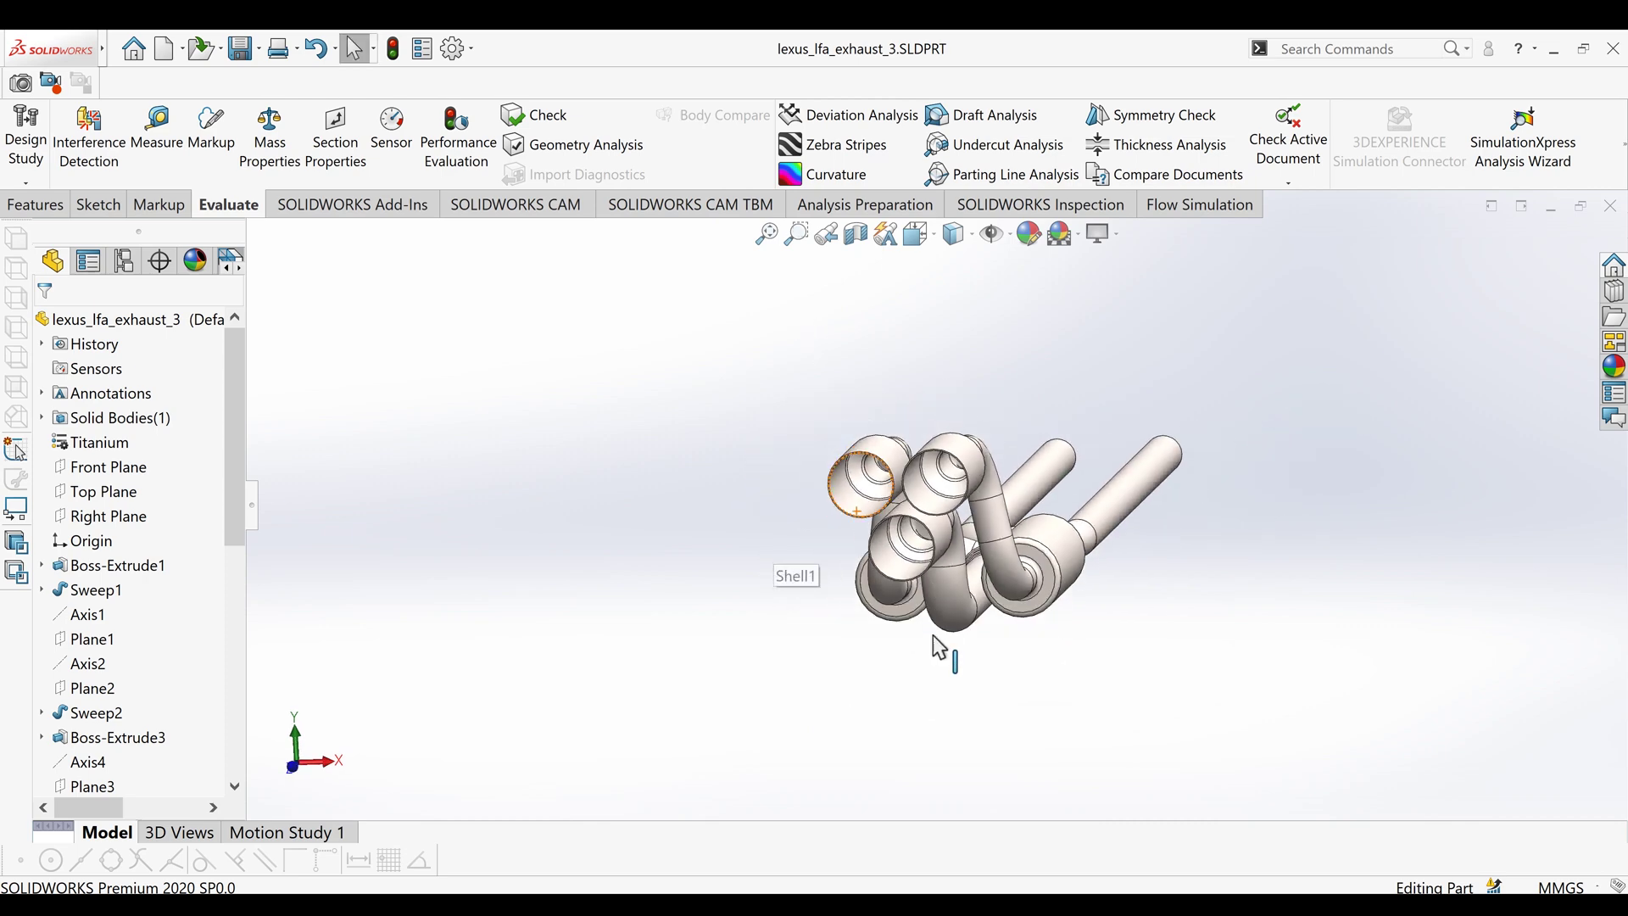
middle_click_drag(938, 647, 1093, 474)
scroll(1130, 556, "down", 3)
scroll(1130, 555, "up", 3)
middle_click_drag(1130, 555, 1097, 569)
middle_click_drag(1079, 636, 791, 556)
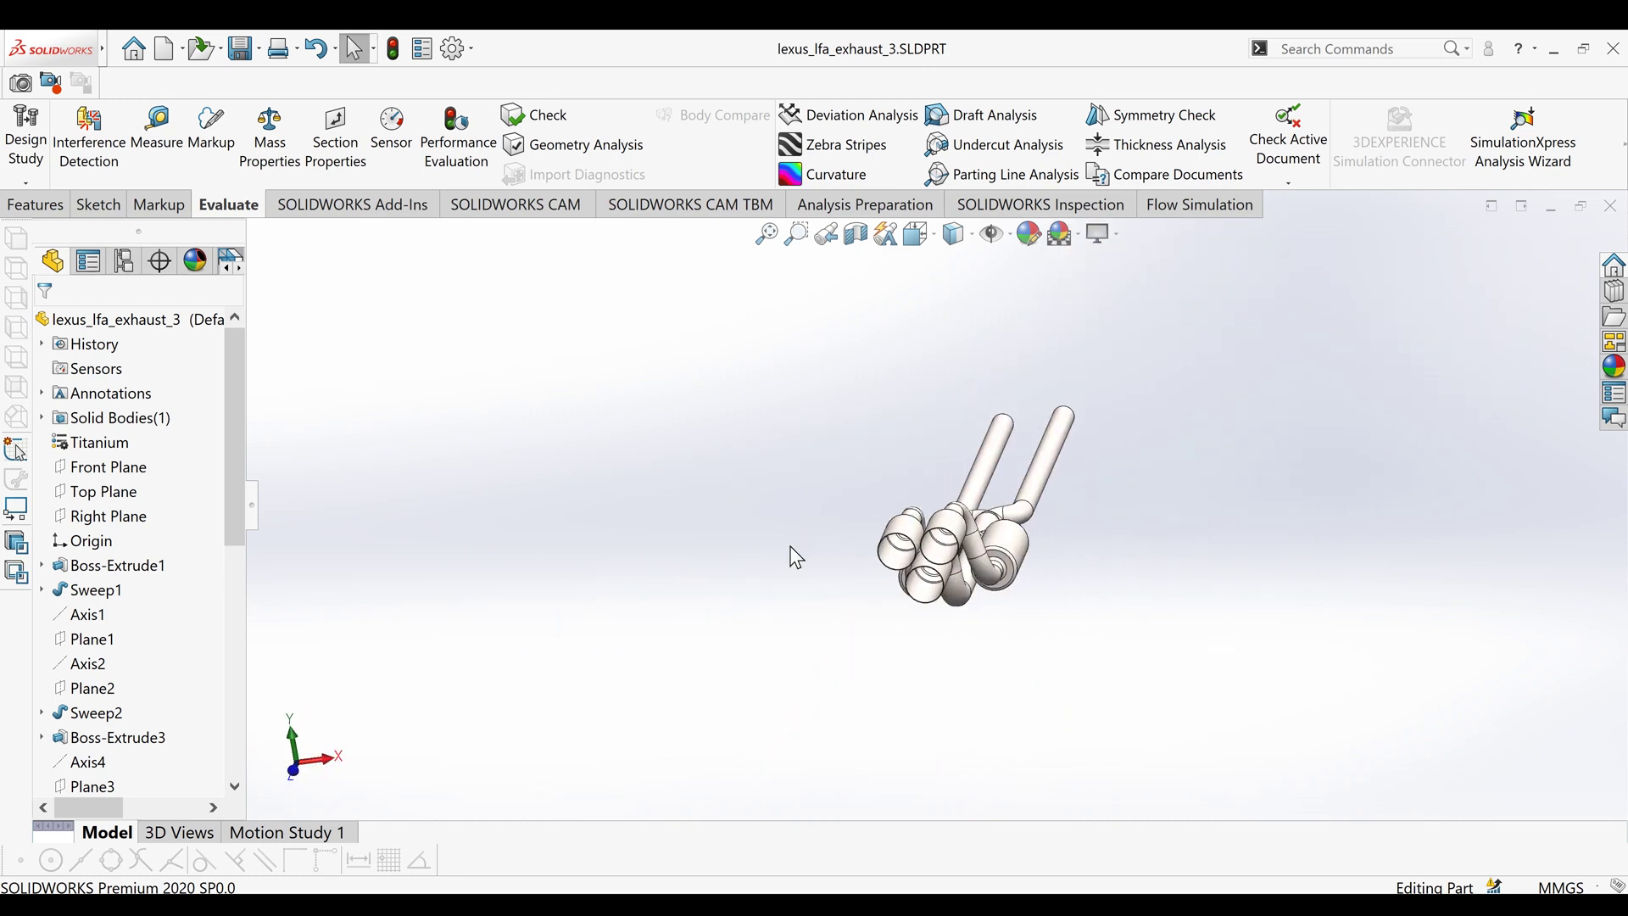